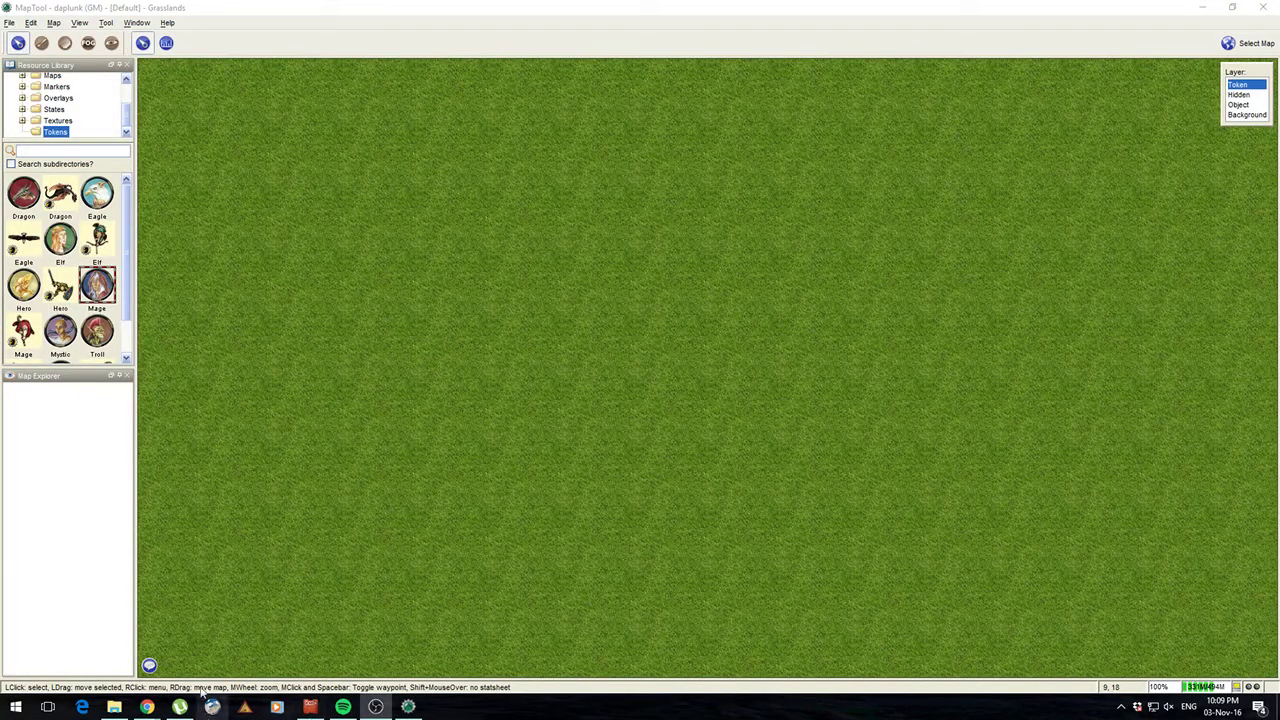
- View the chat log over the Grasslands map and close it again
left_click(149, 665)
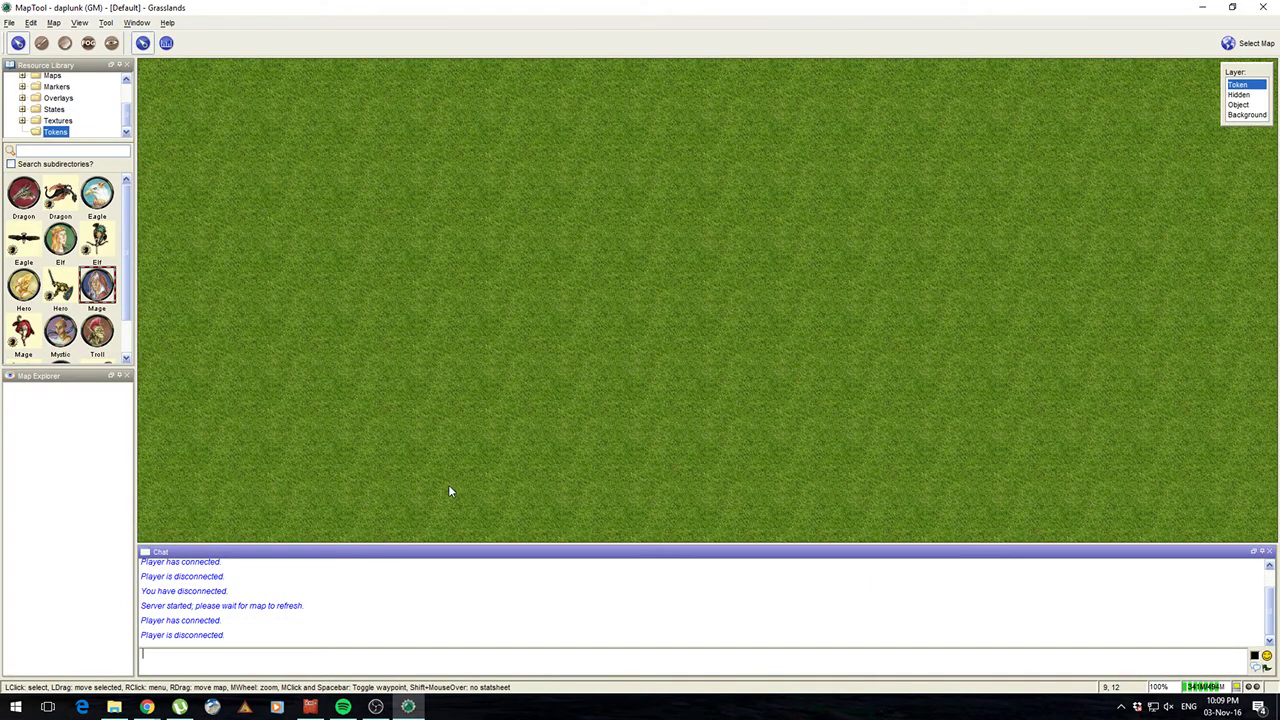
scroll(440, 500, "up", 1)
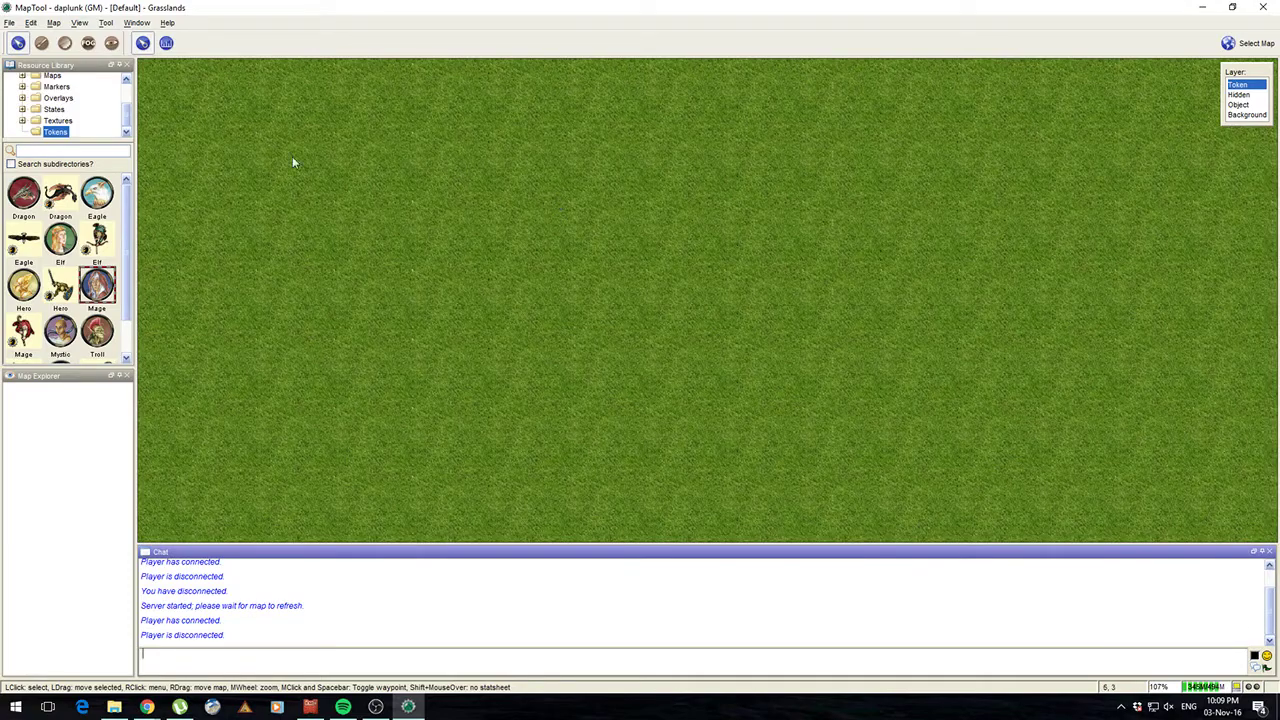
left_click_drag(750, 332, 796, 149)
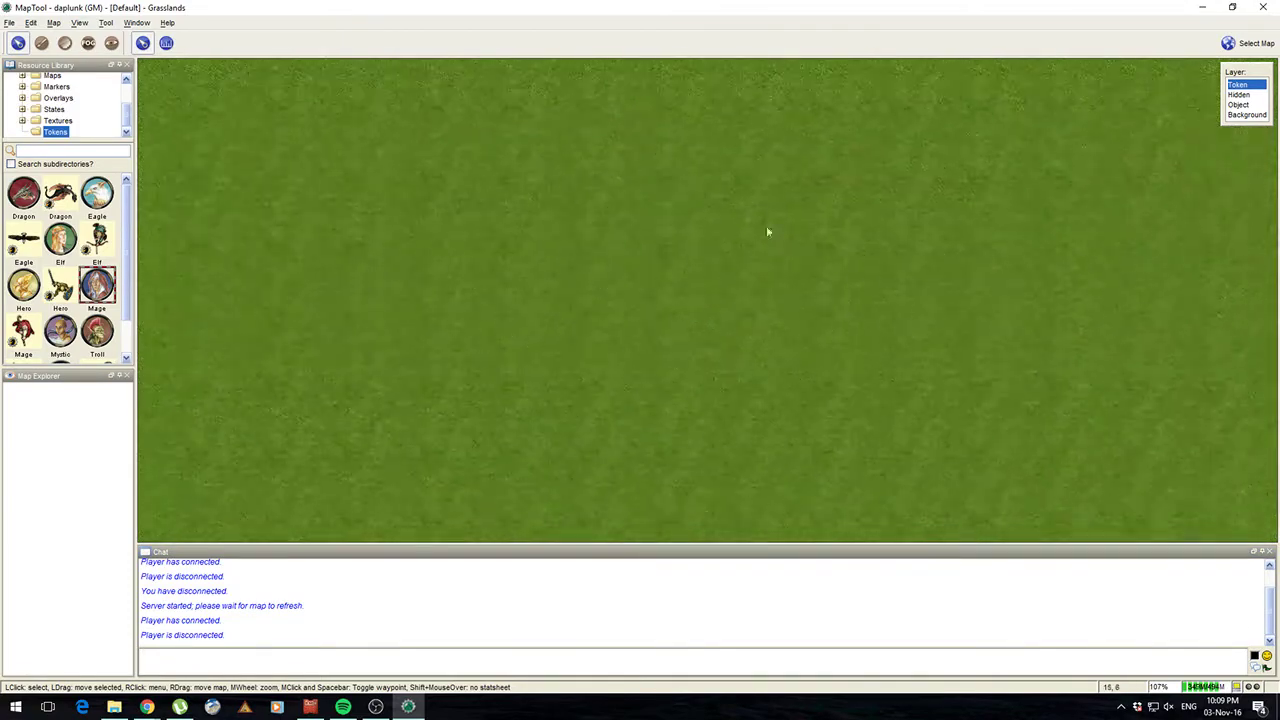
left_click(1269, 551)
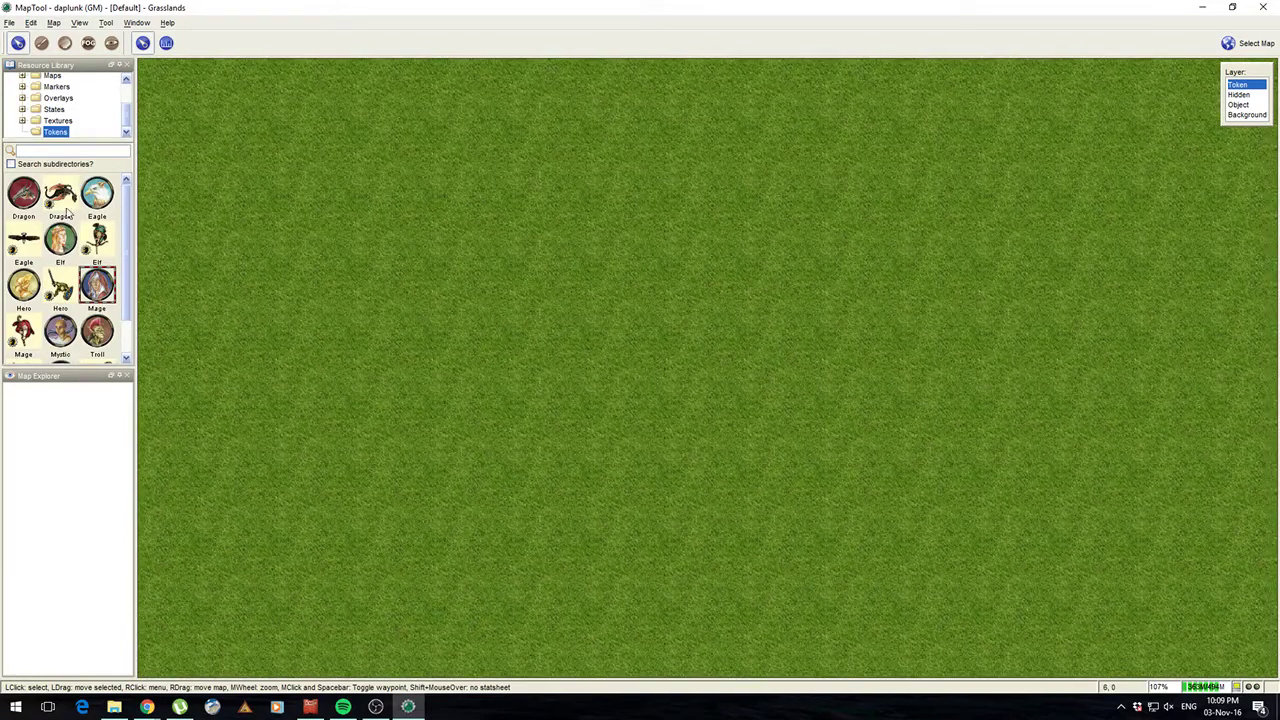
- In the map properties, load Small Map.JPG from the Desktop as the map image
left_click(53, 23)
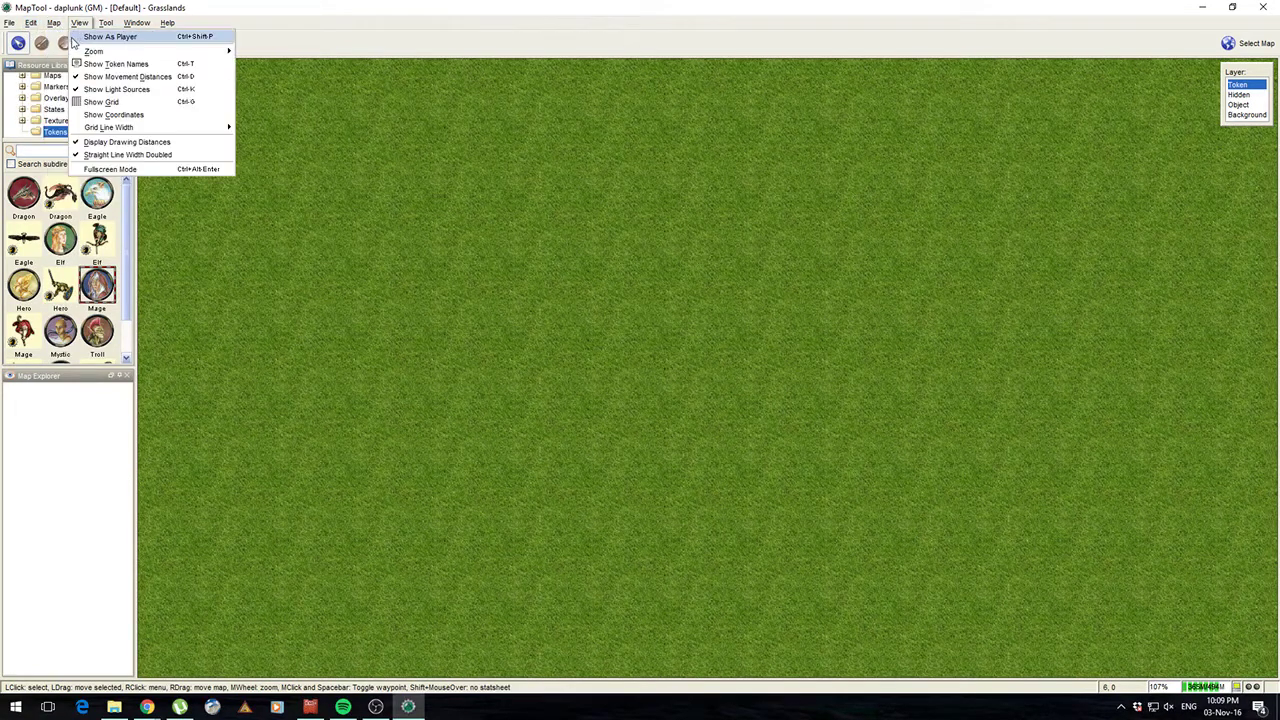
left_click(70, 129)
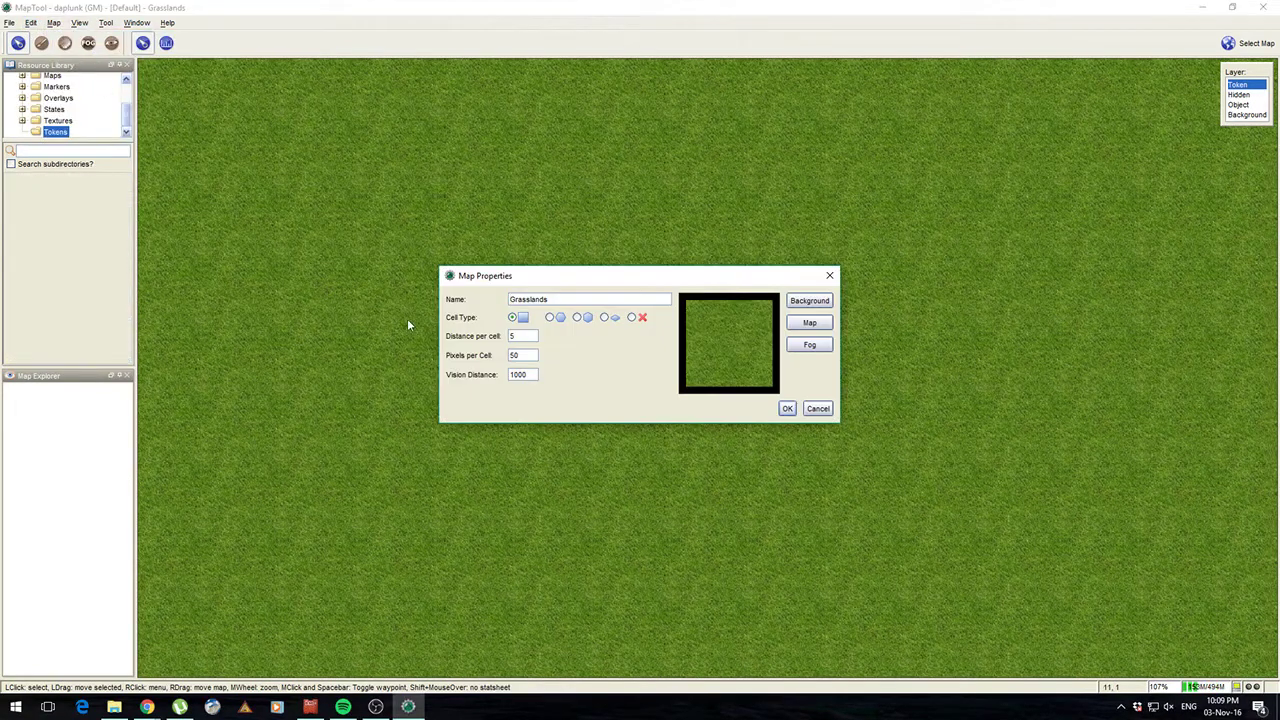
left_click(809, 325)
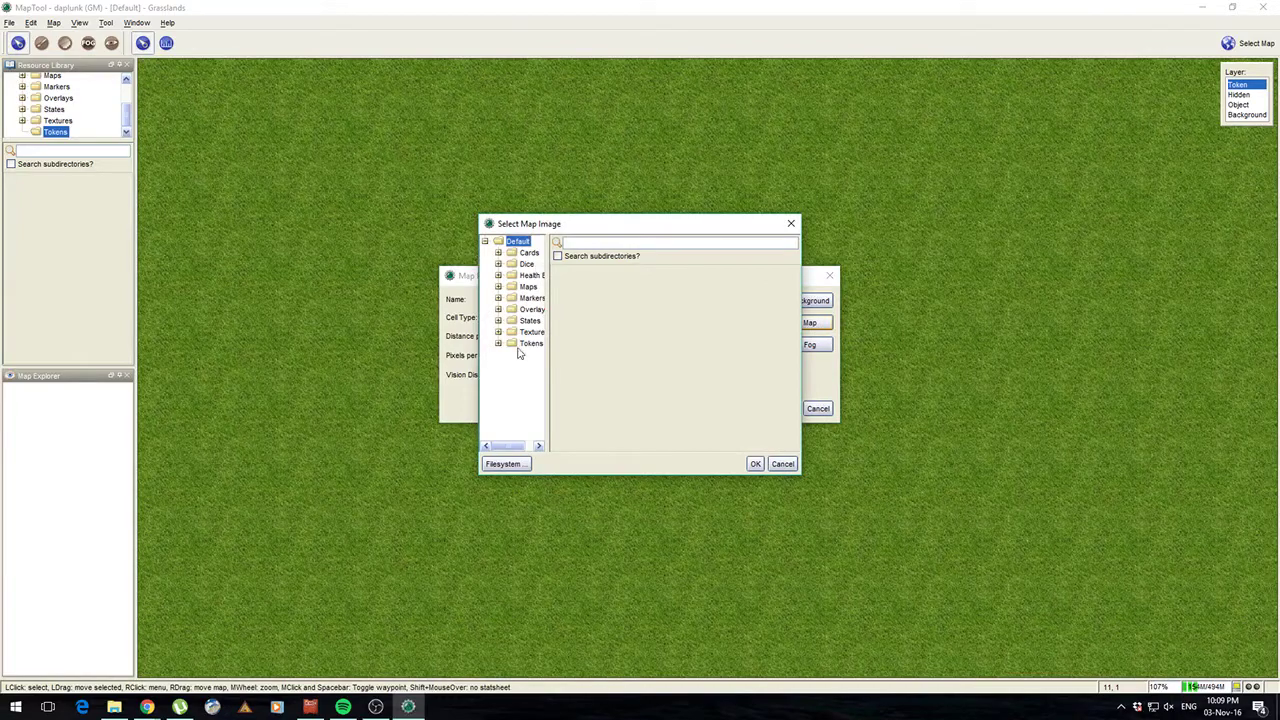
left_click(508, 464)
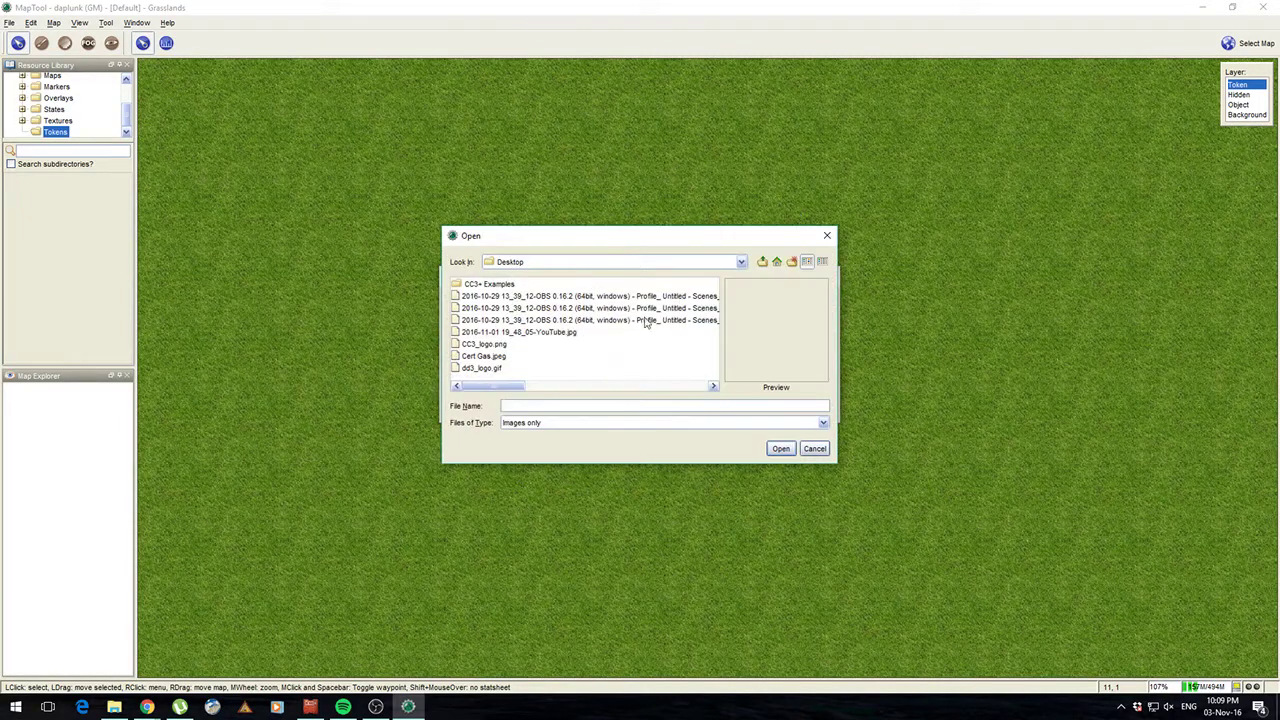
left_click_drag(510, 386, 672, 391)
left_click(560, 297)
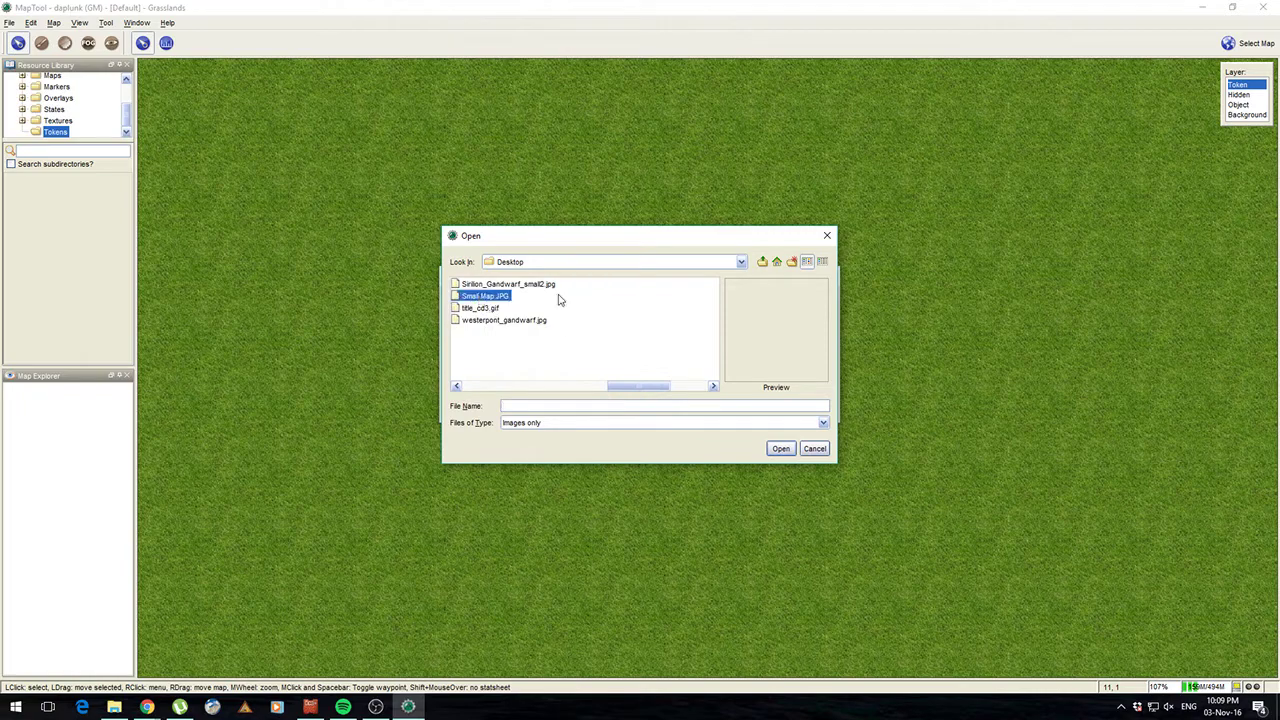
left_click(783, 450)
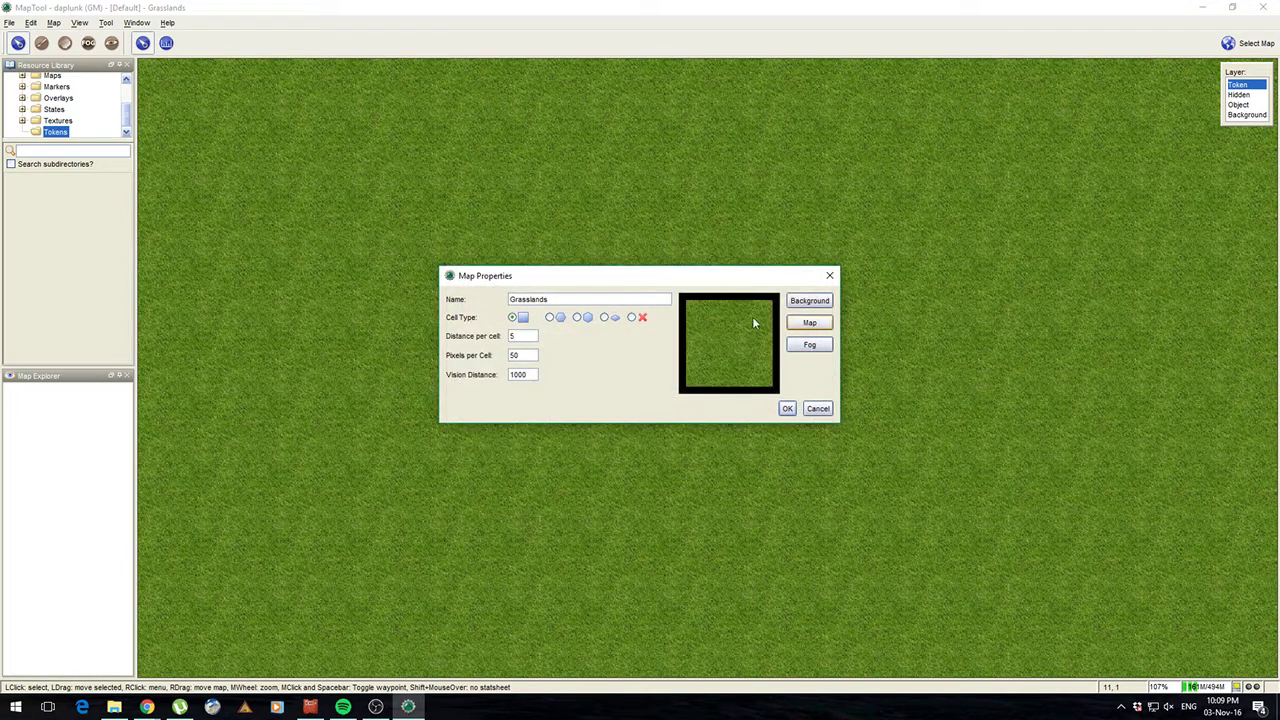
- Set the map background to solid black and apply the map properties
left_click(806, 301)
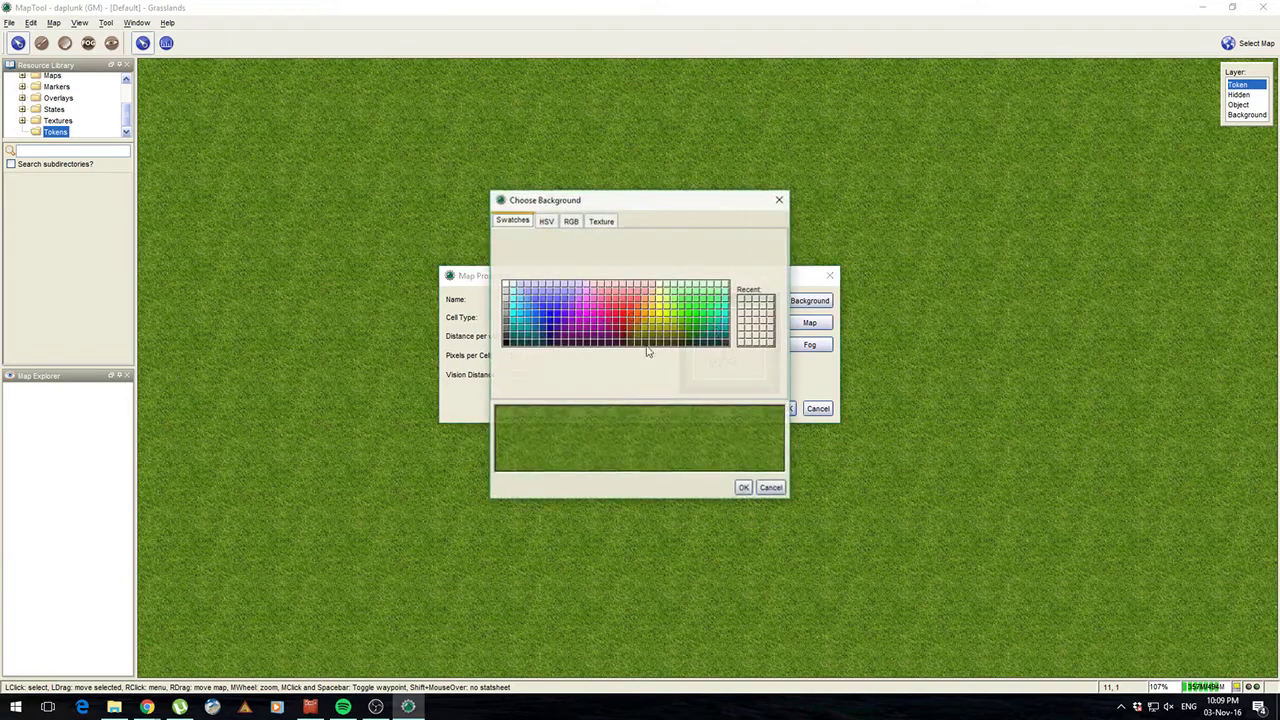
left_click(505, 343)
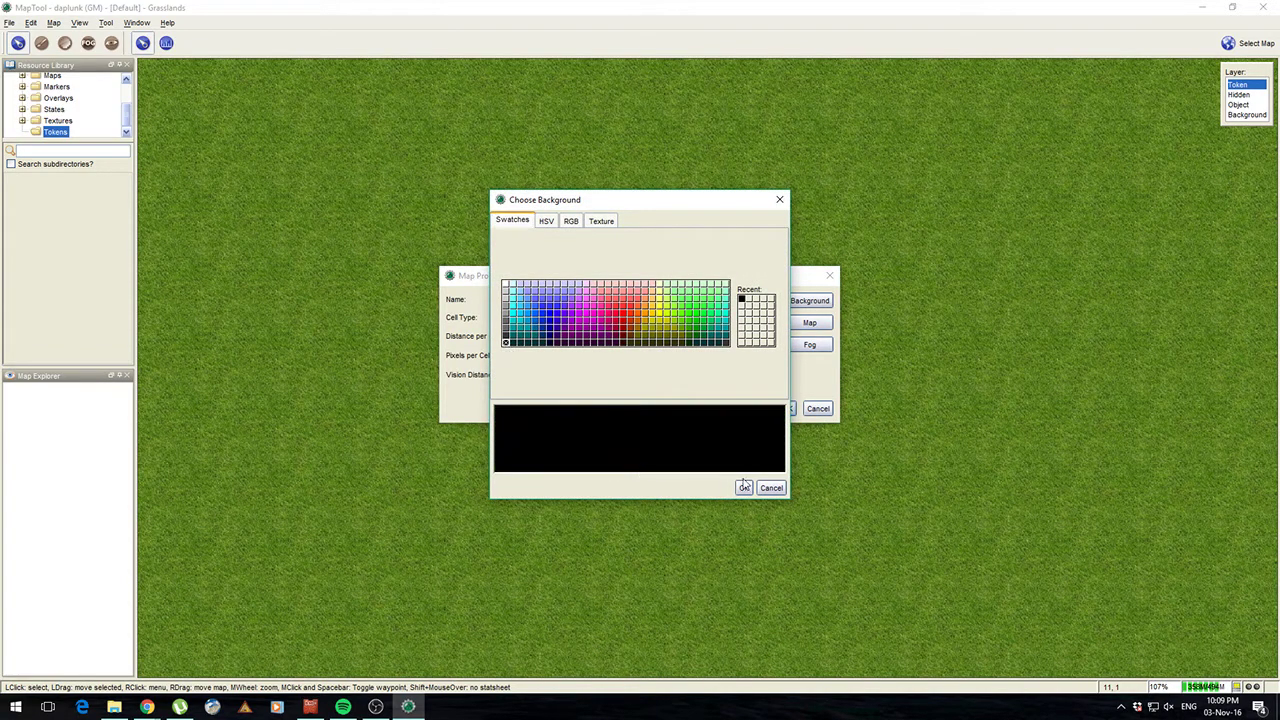
left_click(744, 487)
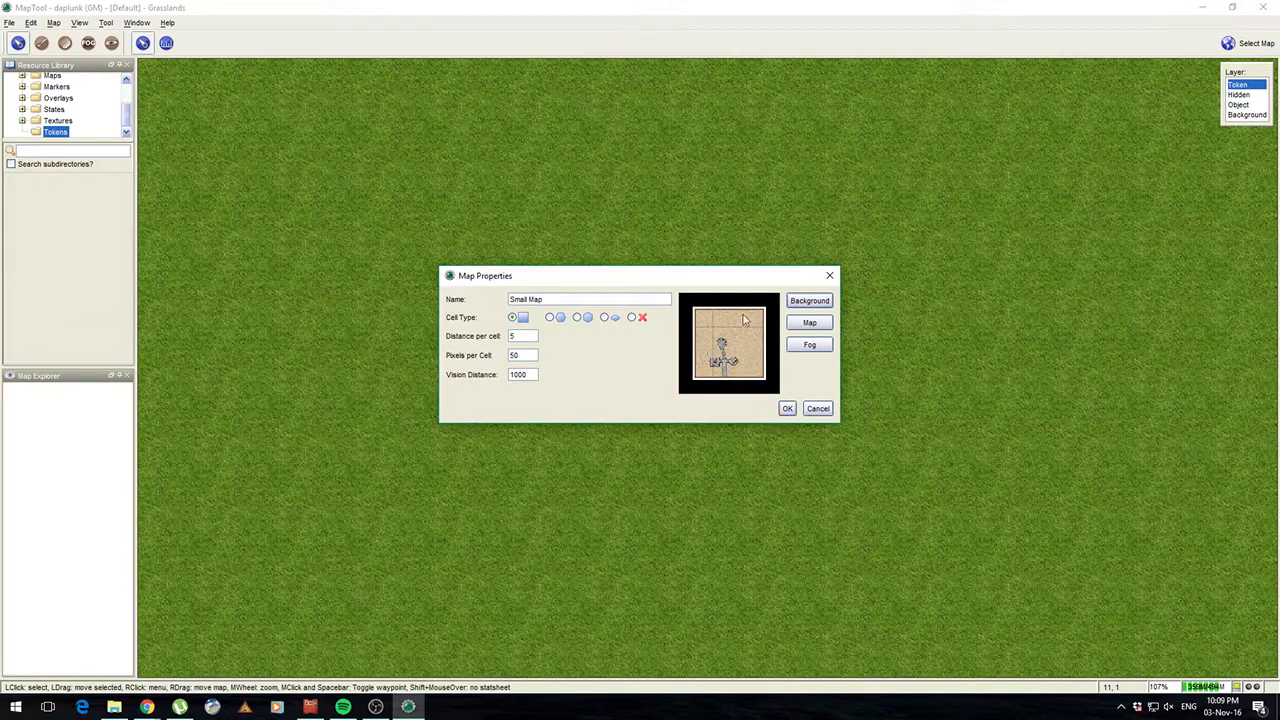
left_click(787, 408)
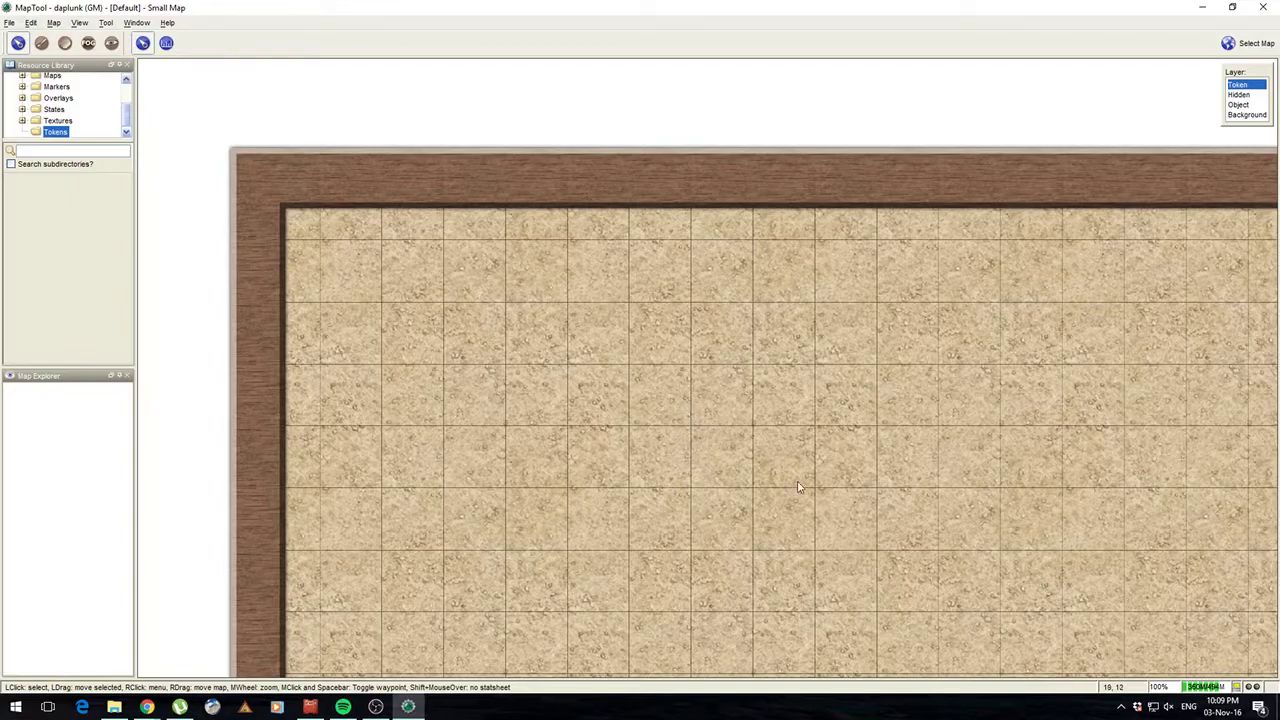
- Create a new map with the default Grasslands properties, and switch back to Small Map
scroll(798, 480, "down", 15)
left_click_drag(810, 491, 423, 123)
left_click_drag(723, 469, 945, 441)
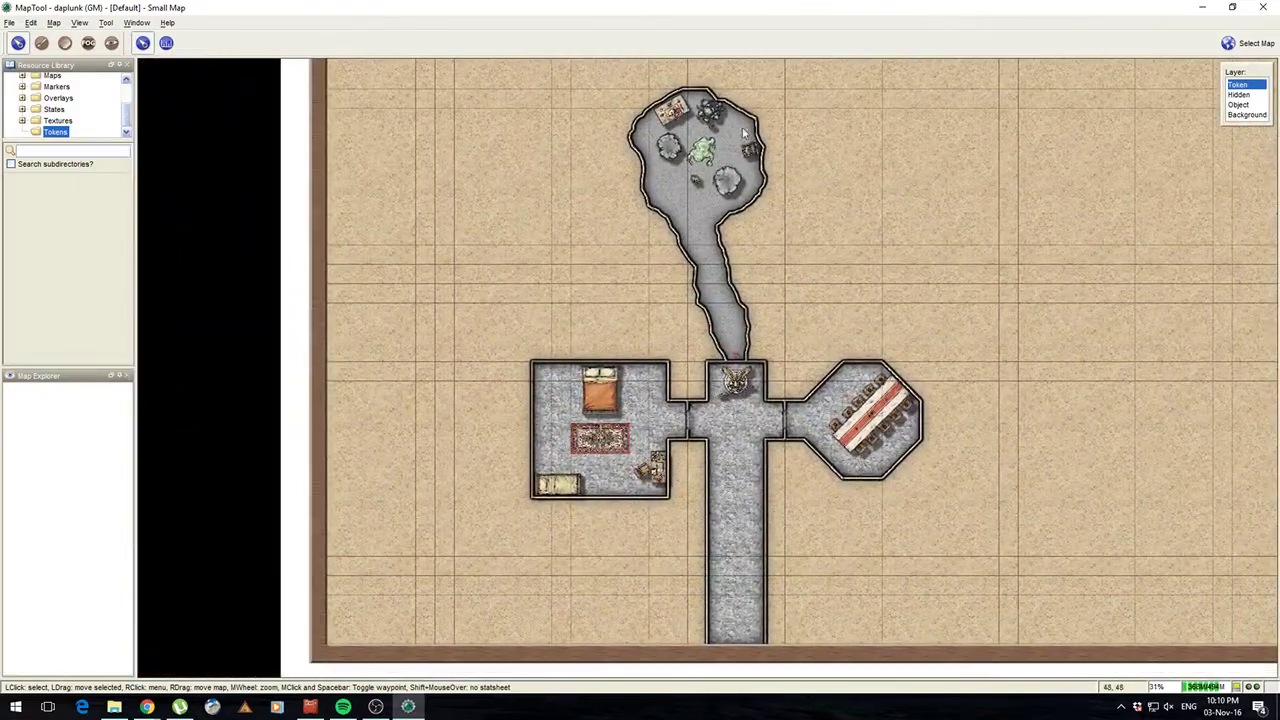
left_click(53, 22)
left_click(73, 37)
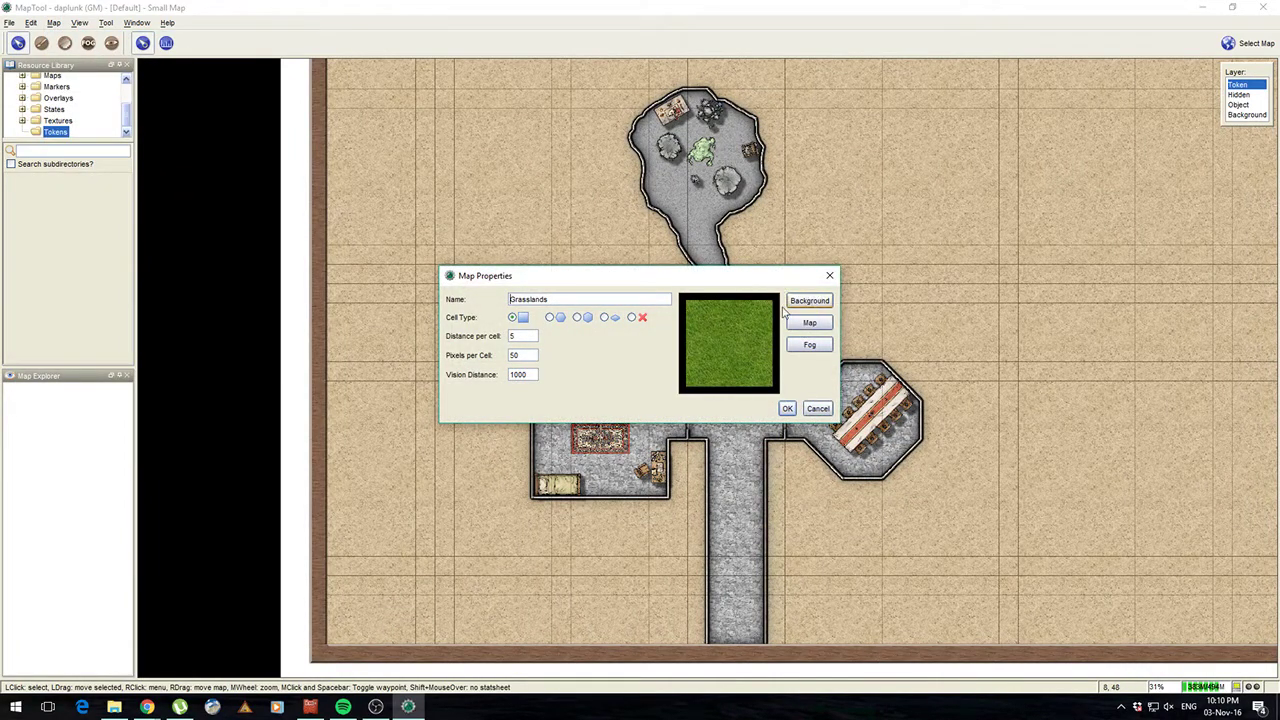
left_click(787, 409)
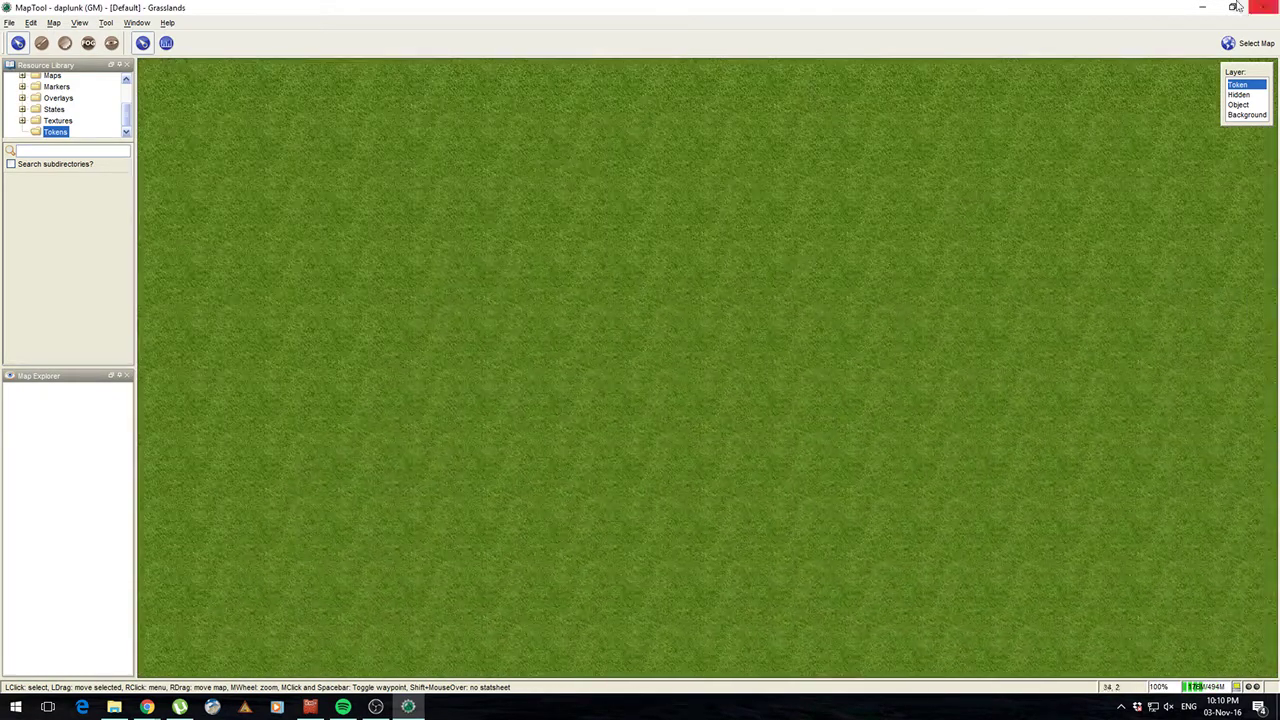
left_click(1245, 43)
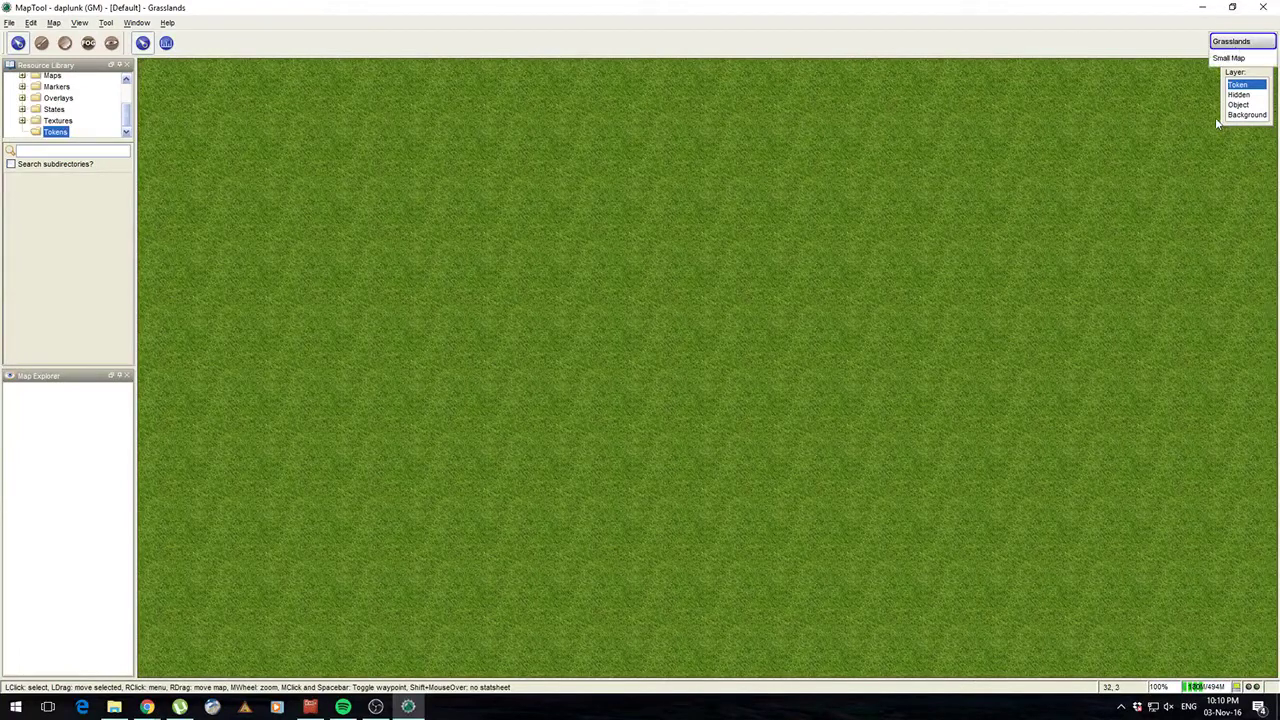
left_click(1228, 58)
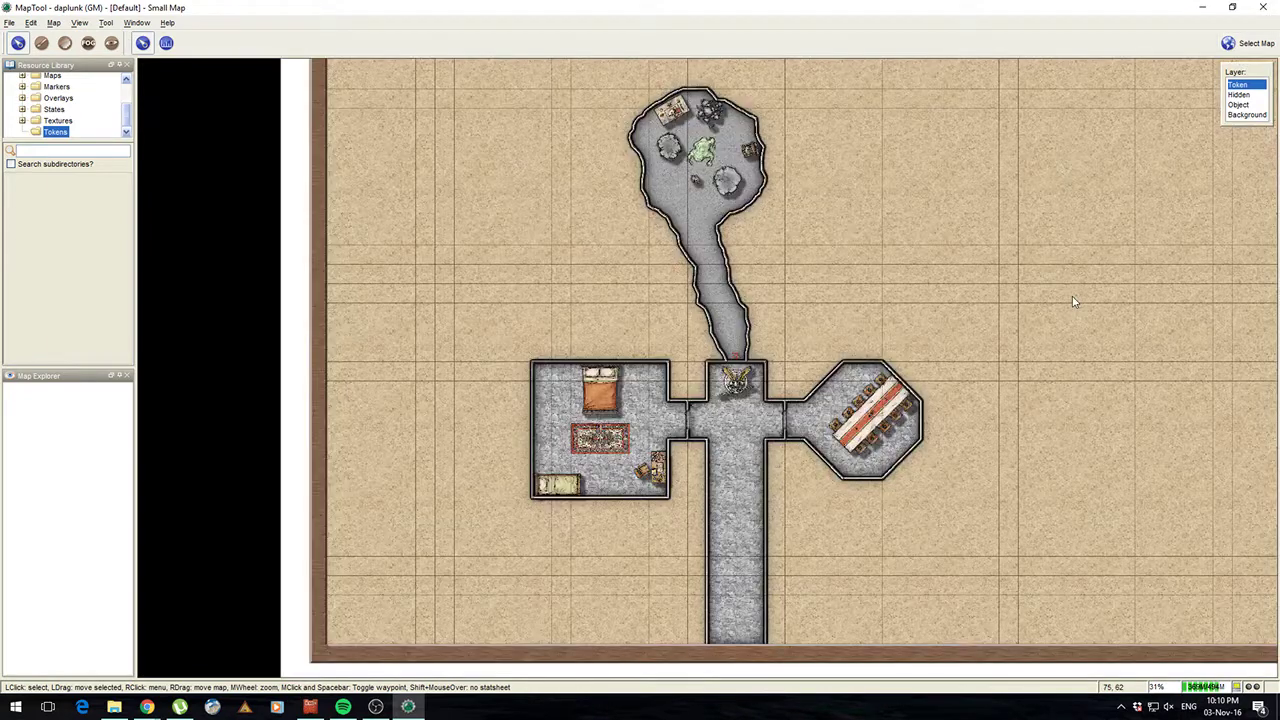
- Examine the rooms, corridor, cave and outer border of Small Map at different zoom levels
left_click_drag(885, 404, 758, 440)
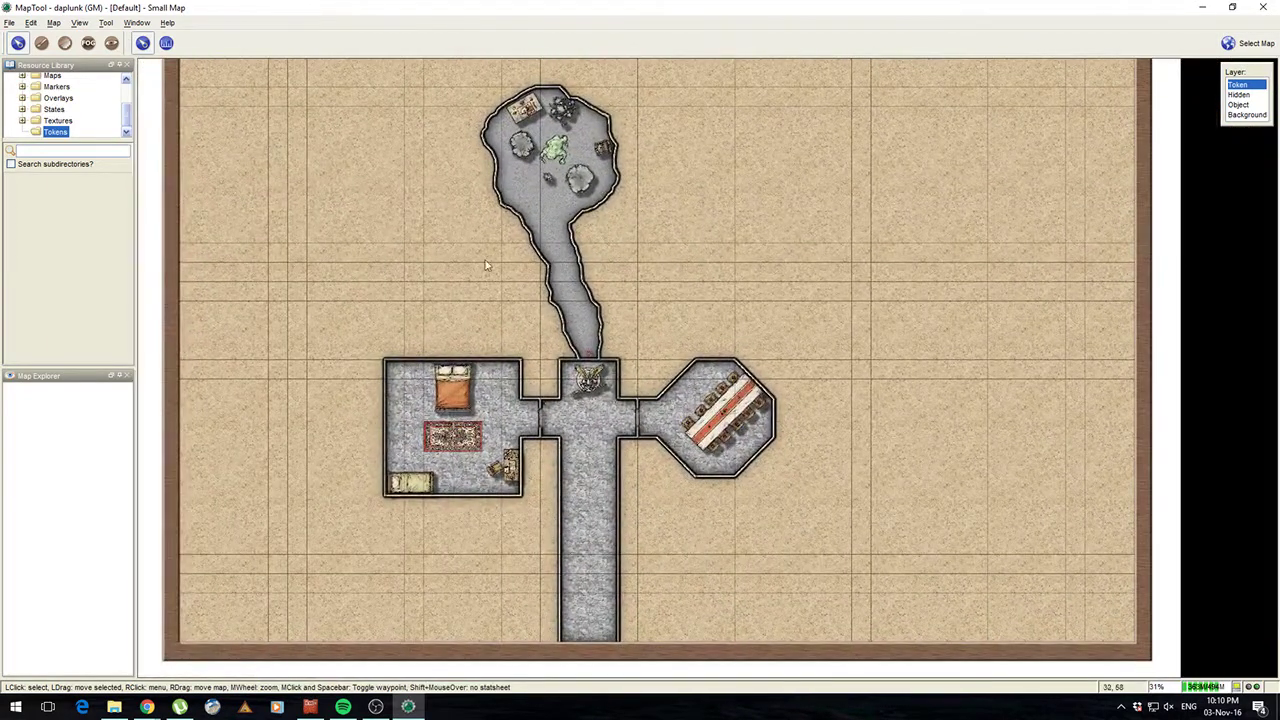
scroll(646, 415, "up", 5)
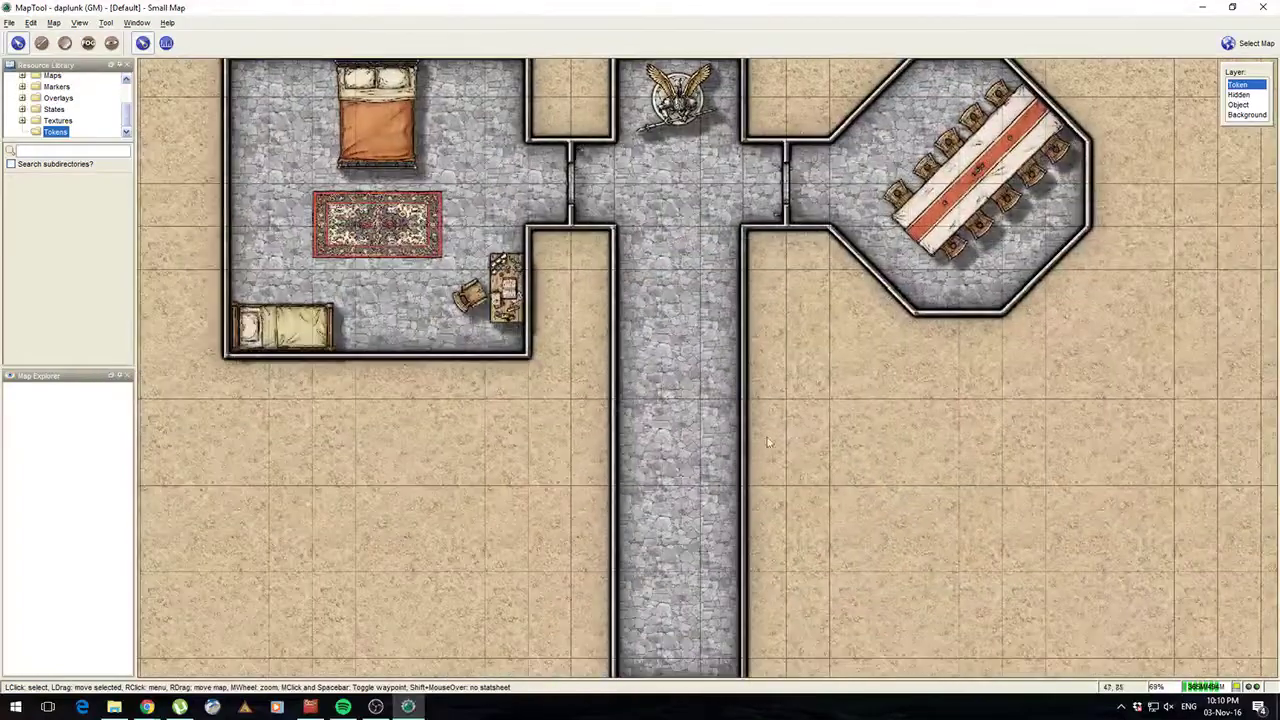
scroll(707, 486, "down", 5)
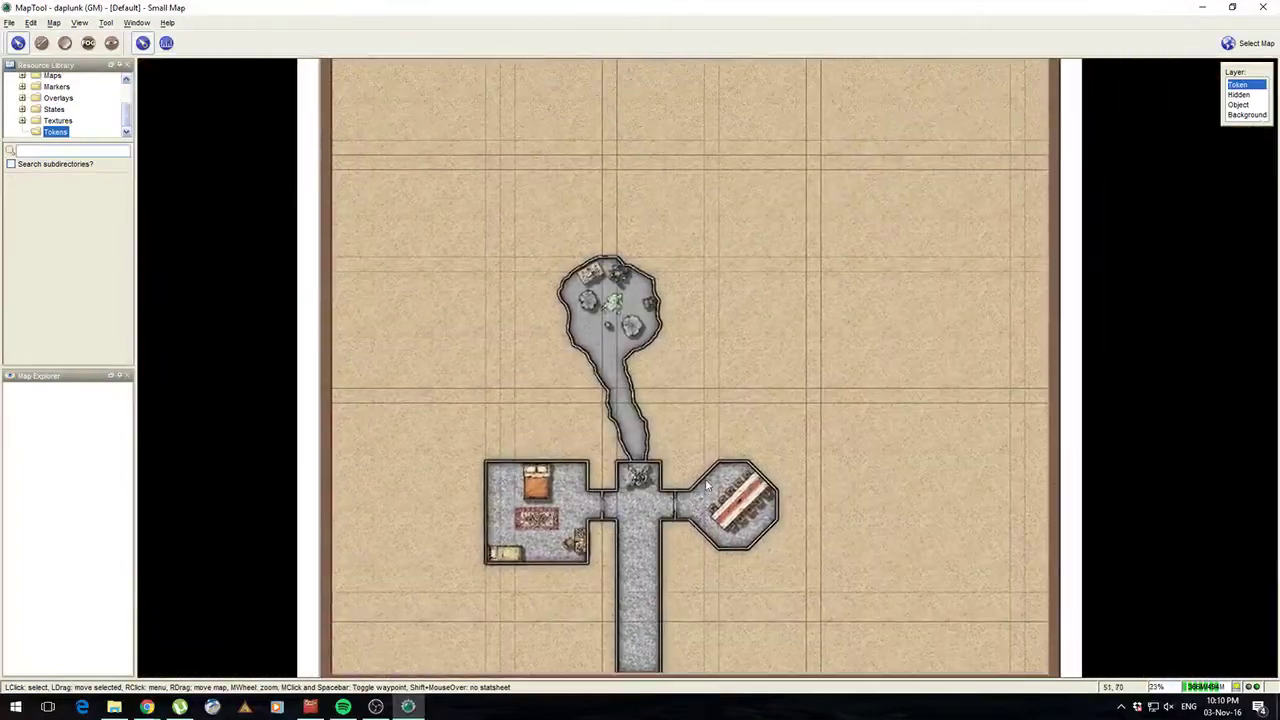
left_click_drag(706, 485, 669, 398)
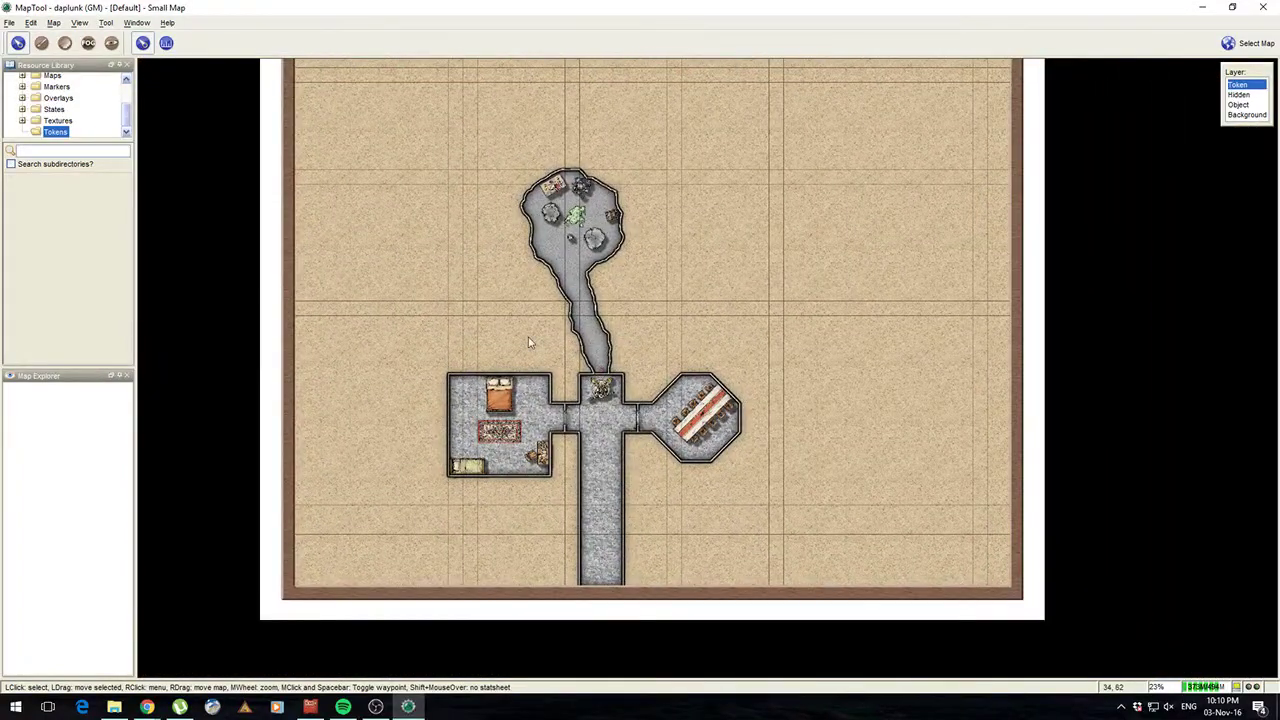
left_click_drag(534, 367, 571, 374)
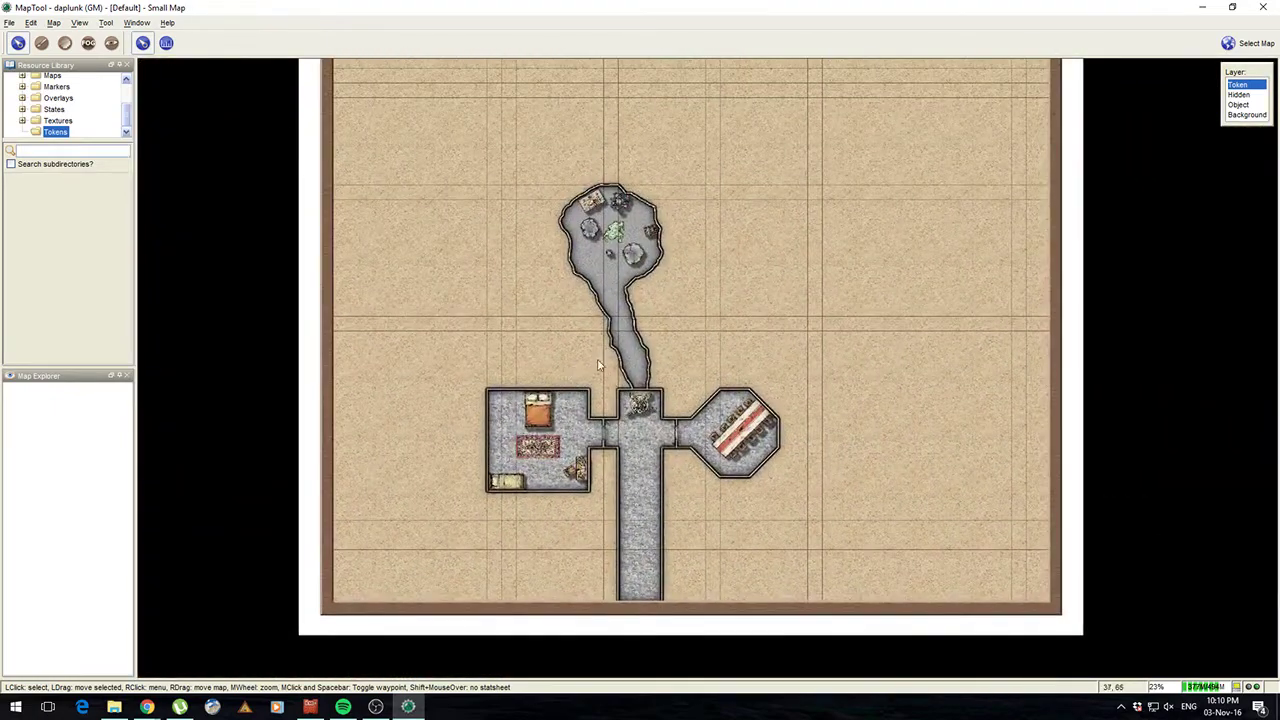
scroll(607, 363, "up", 15)
scroll(618, 406, "down", 17)
left_click_drag(686, 511, 670, 471)
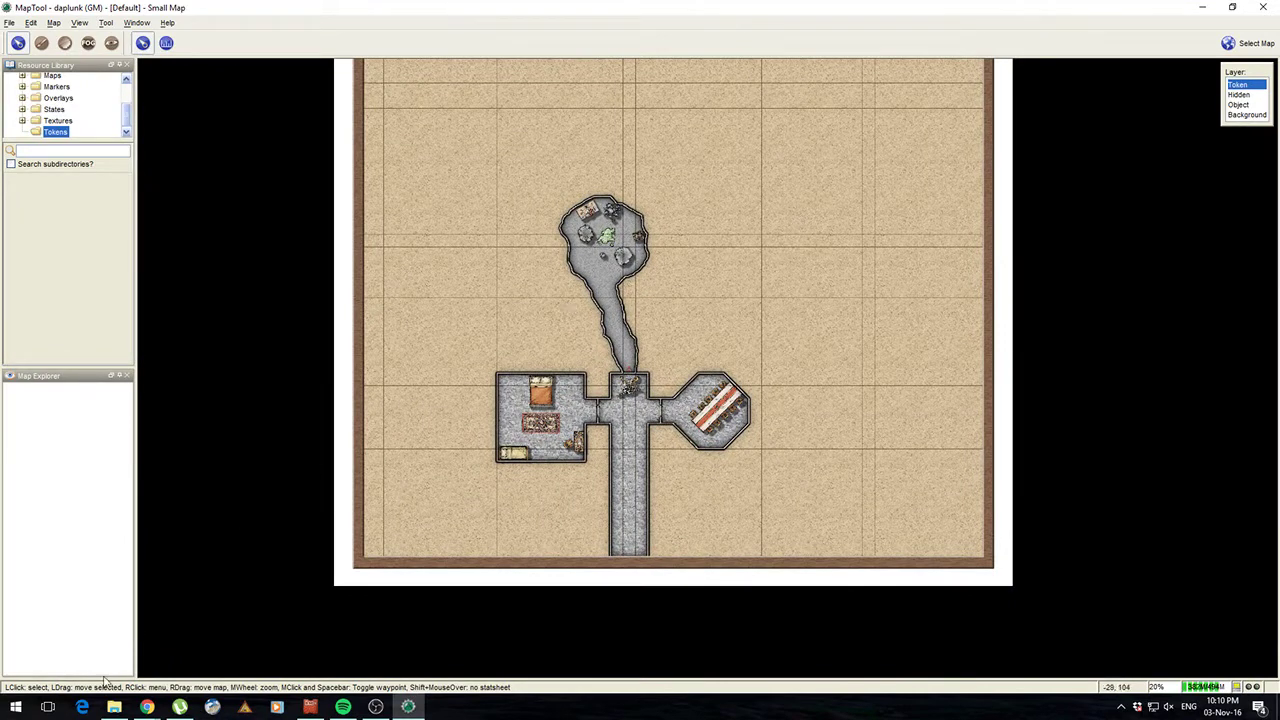
- Launch a second MapTool instance and tile both windows side by side, with Small Map beside Grasslands
left_click(115, 708)
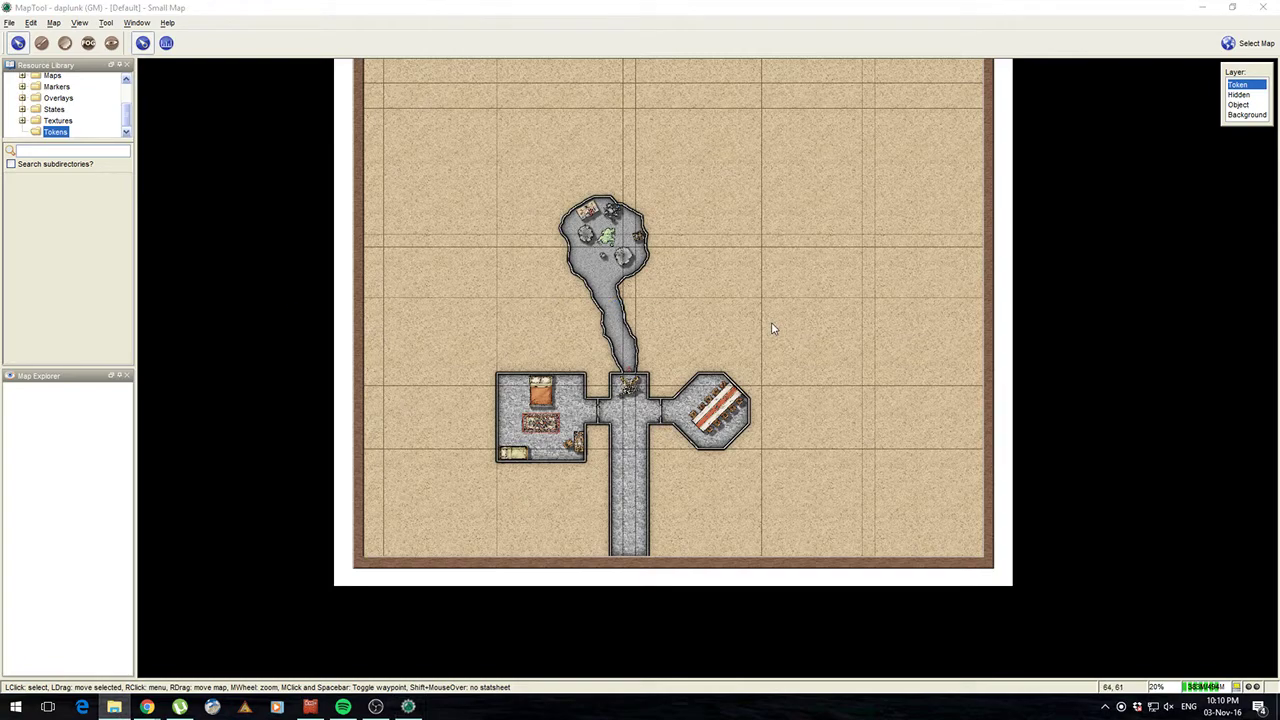
left_click(612, 445)
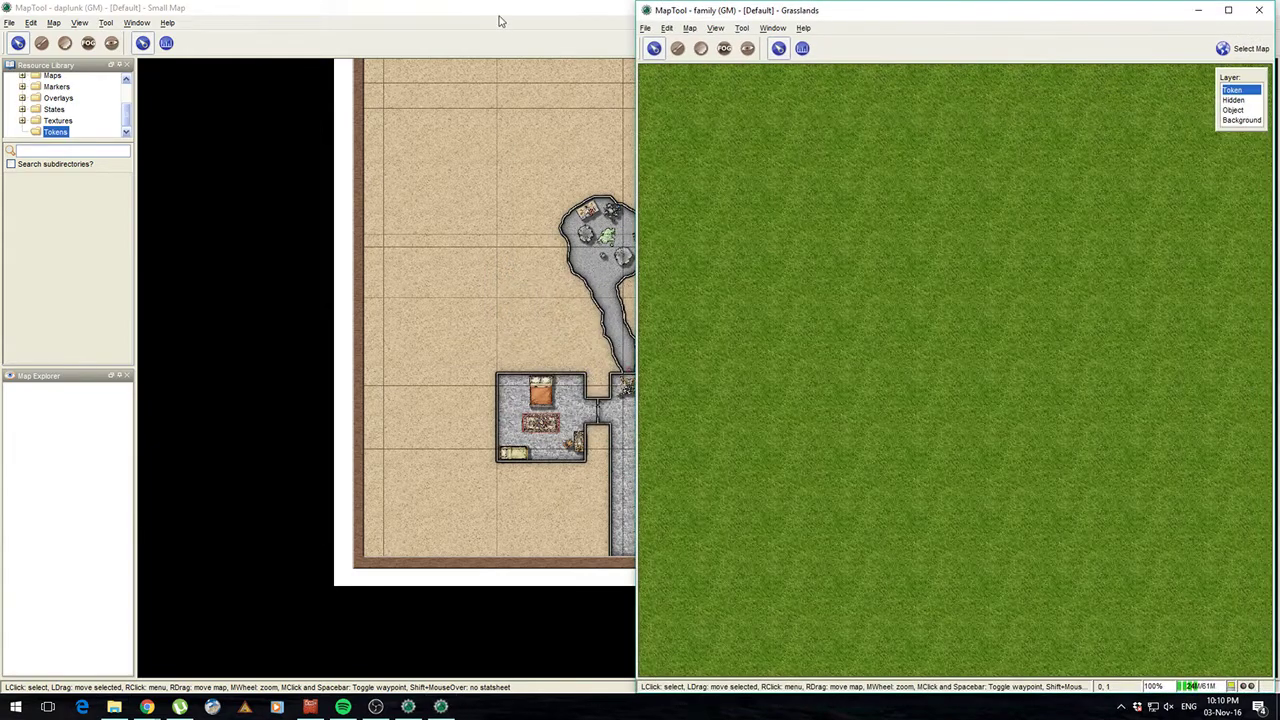
left_click(500, 17)
left_click_drag(500, 17, 0, 20)
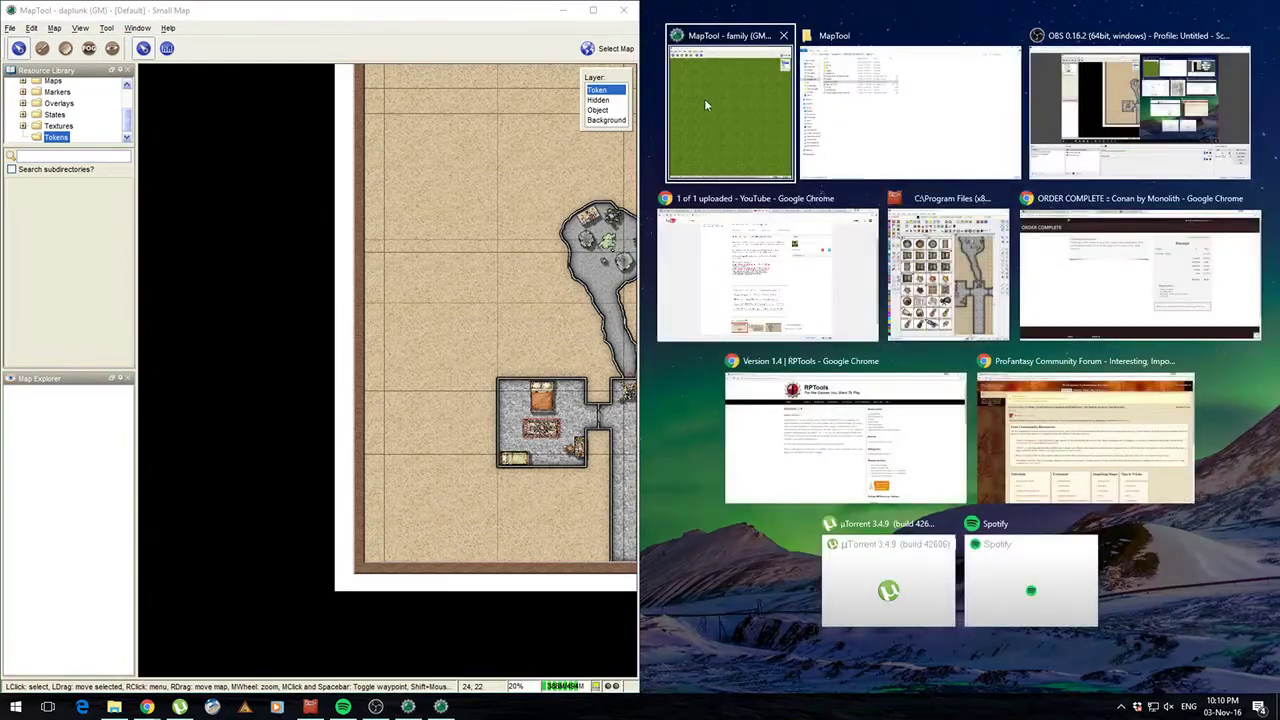
left_click(705, 99)
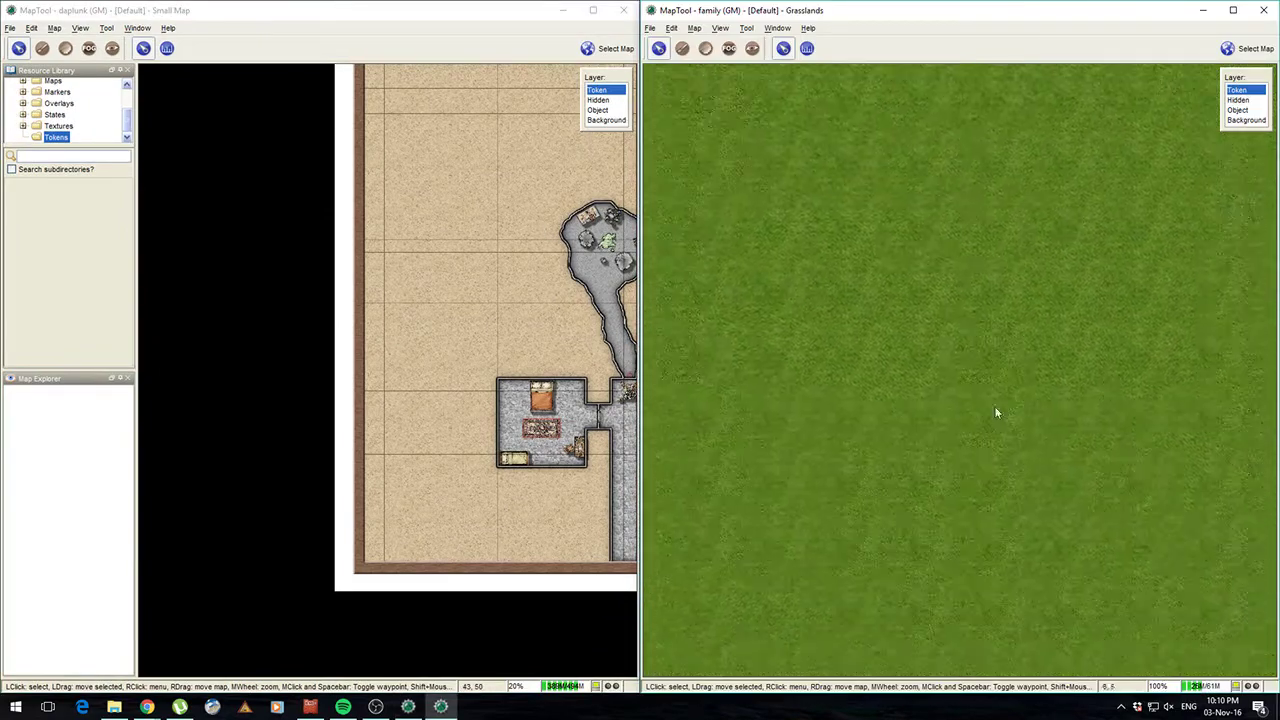
left_click_drag(916, 314, 1007, 481)
left_click_drag(477, 293, 223, 346)
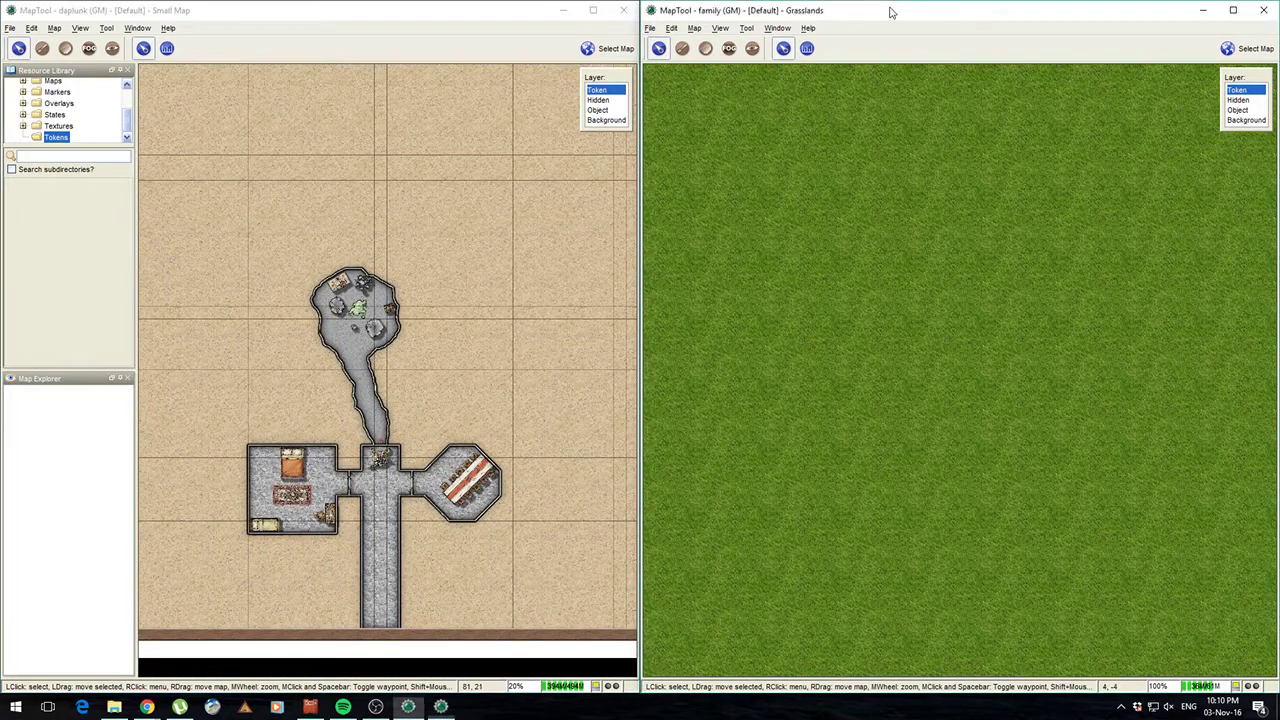
left_click_drag(890, 10, 1279, 220)
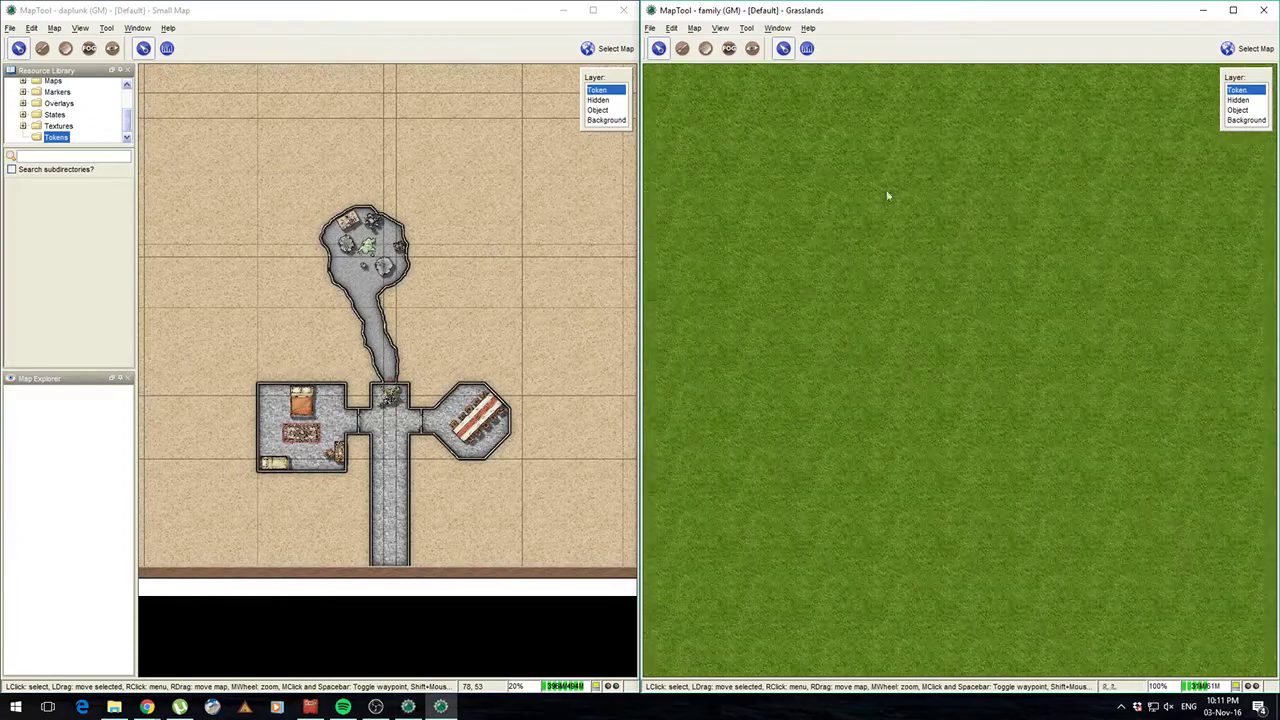
left_click_drag(302, 269, 248, 259)
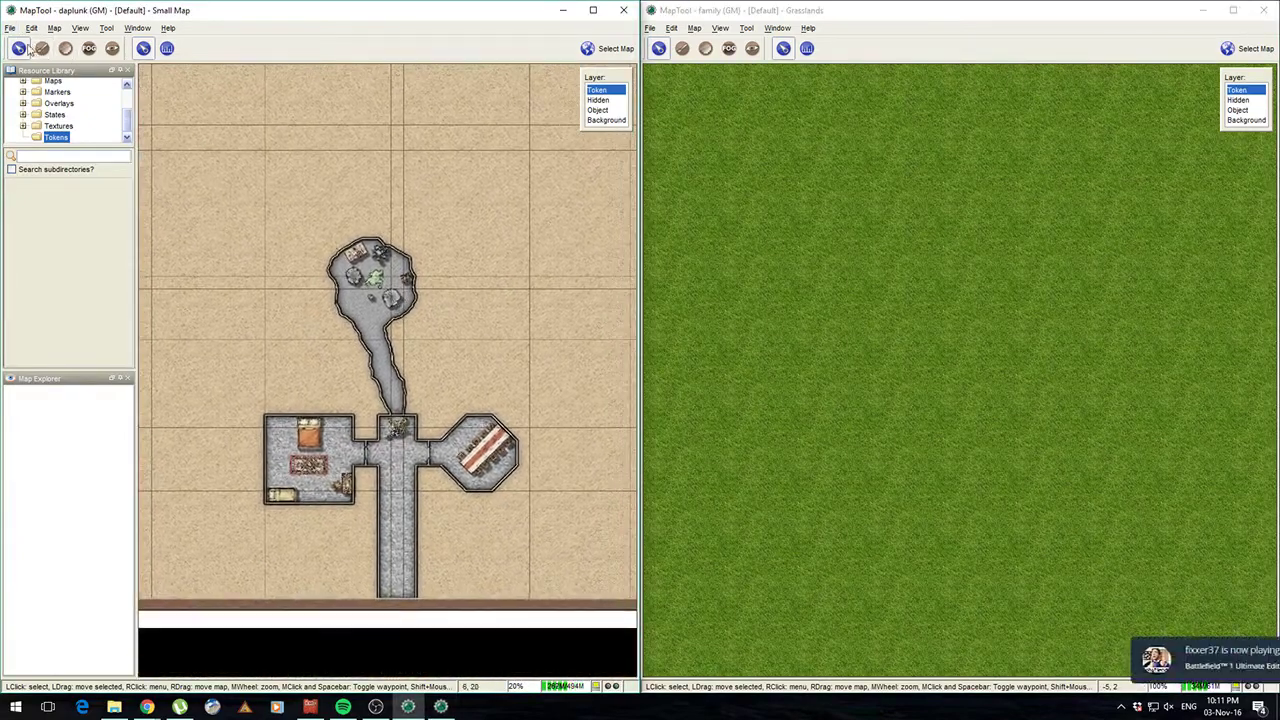
- Disconnect the MapTool instance showing Small Map from its hosted server and confirm the disconnection
left_click(9, 28)
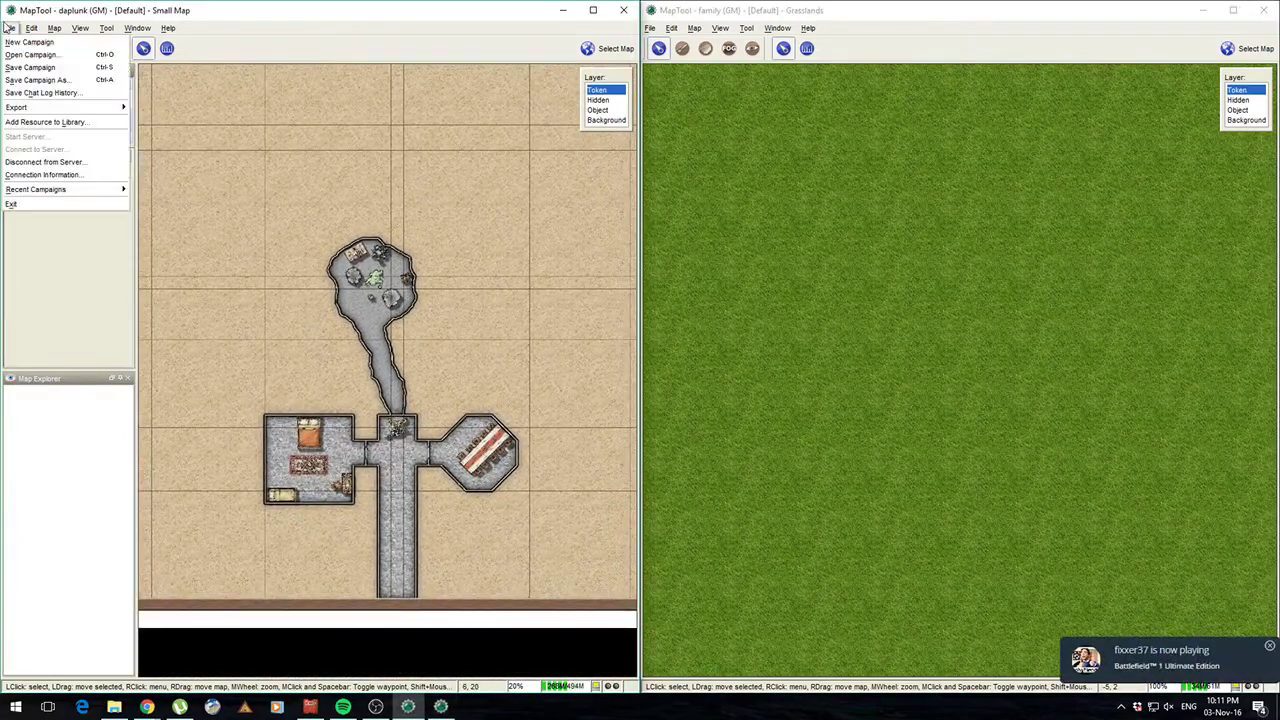
left_click(44, 161)
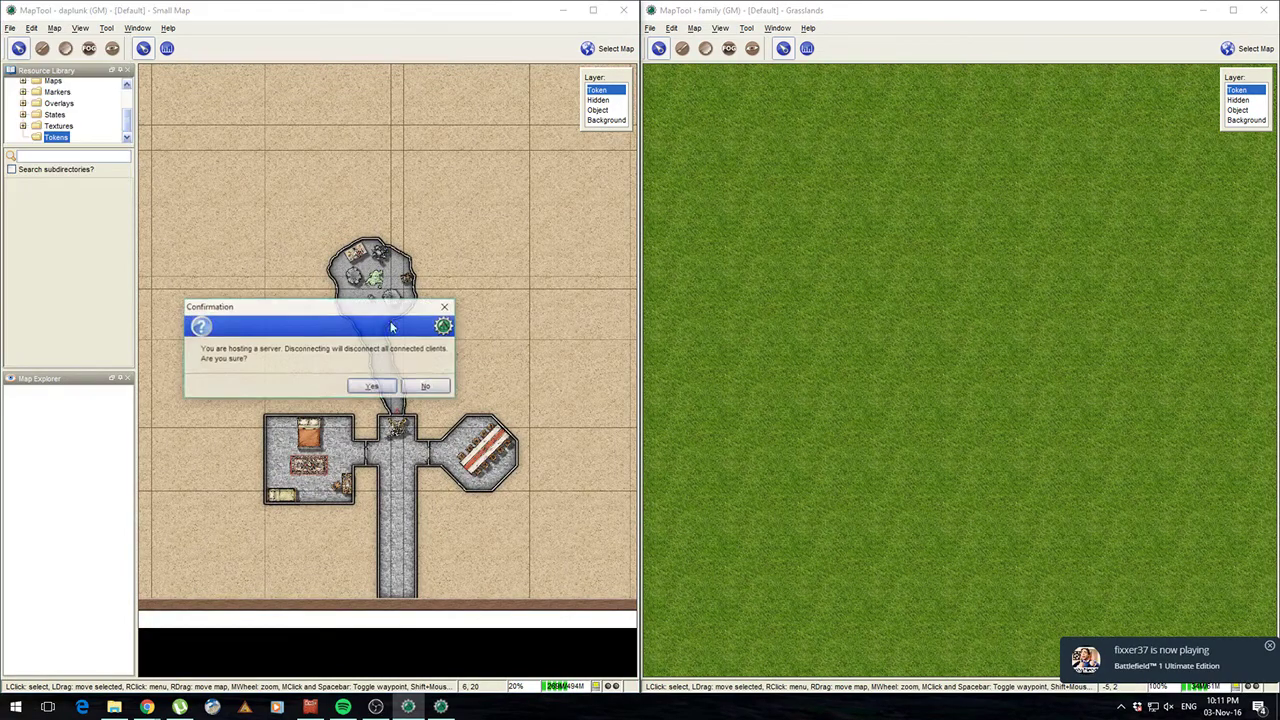
left_click(360, 386)
- Start a server from the Small Map instance on port 51234 with the Gm role and the default options
left_click(9, 28)
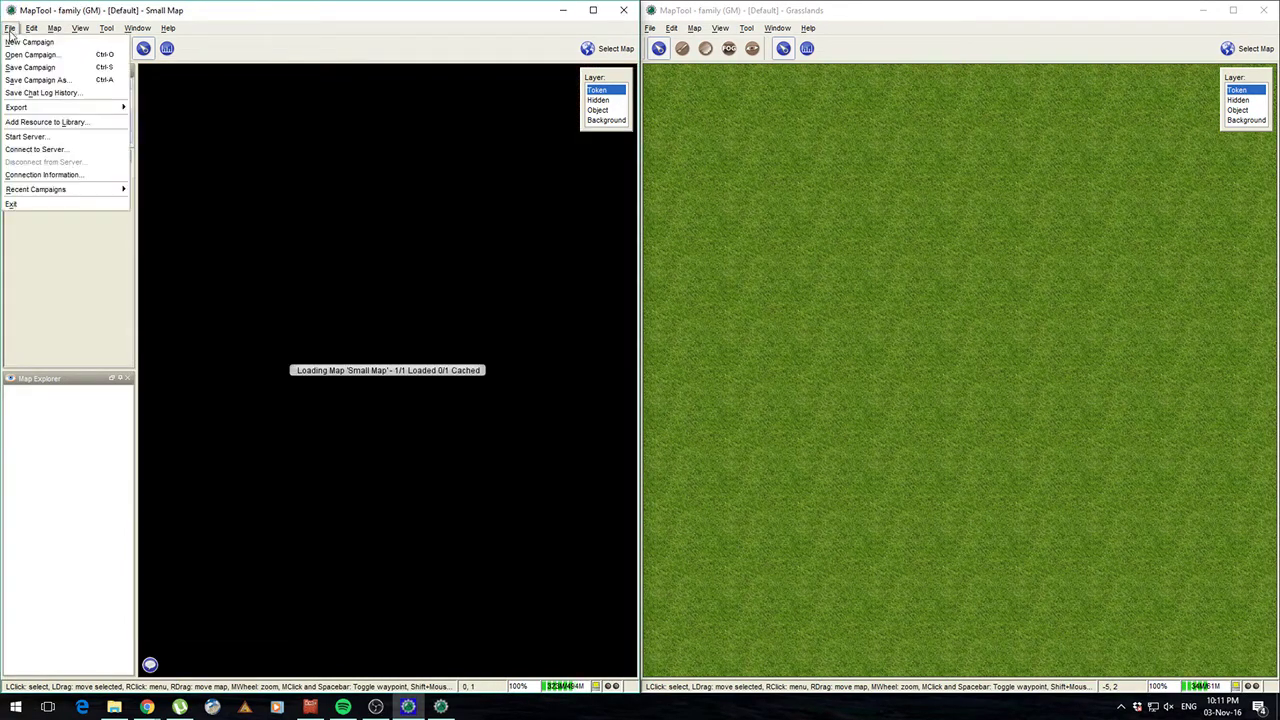
left_click(42, 137)
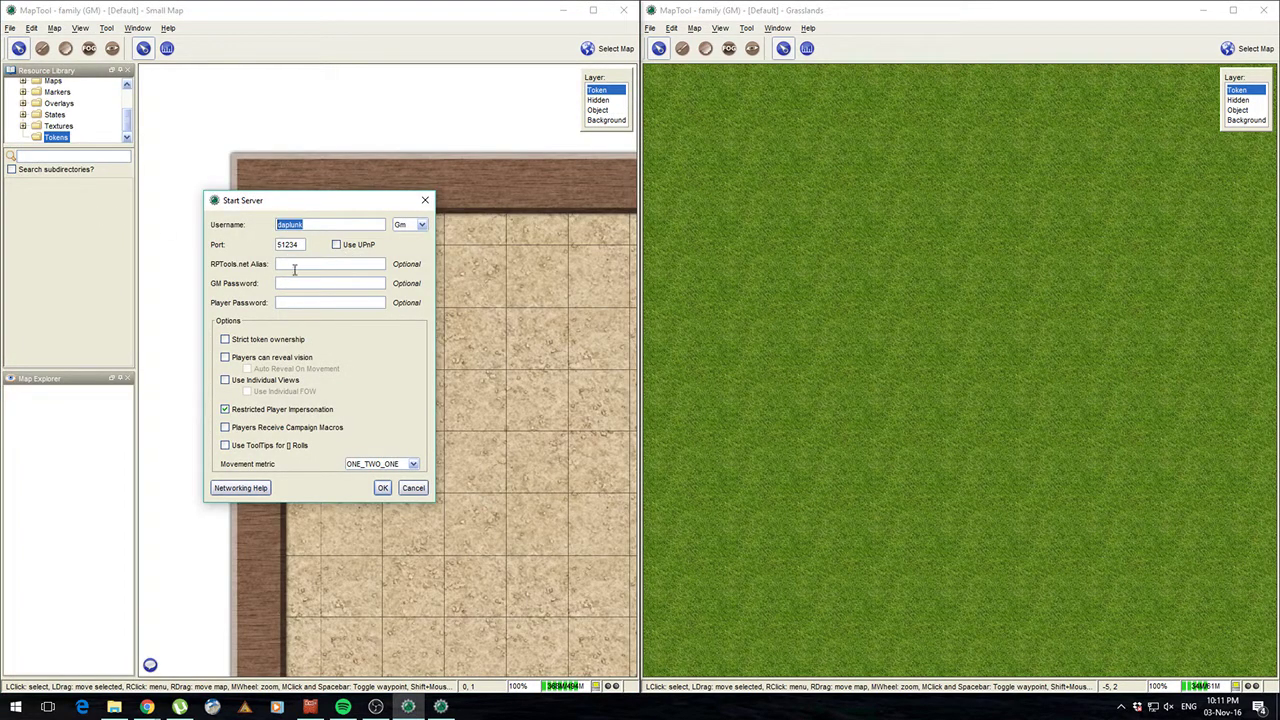
left_click(418, 225)
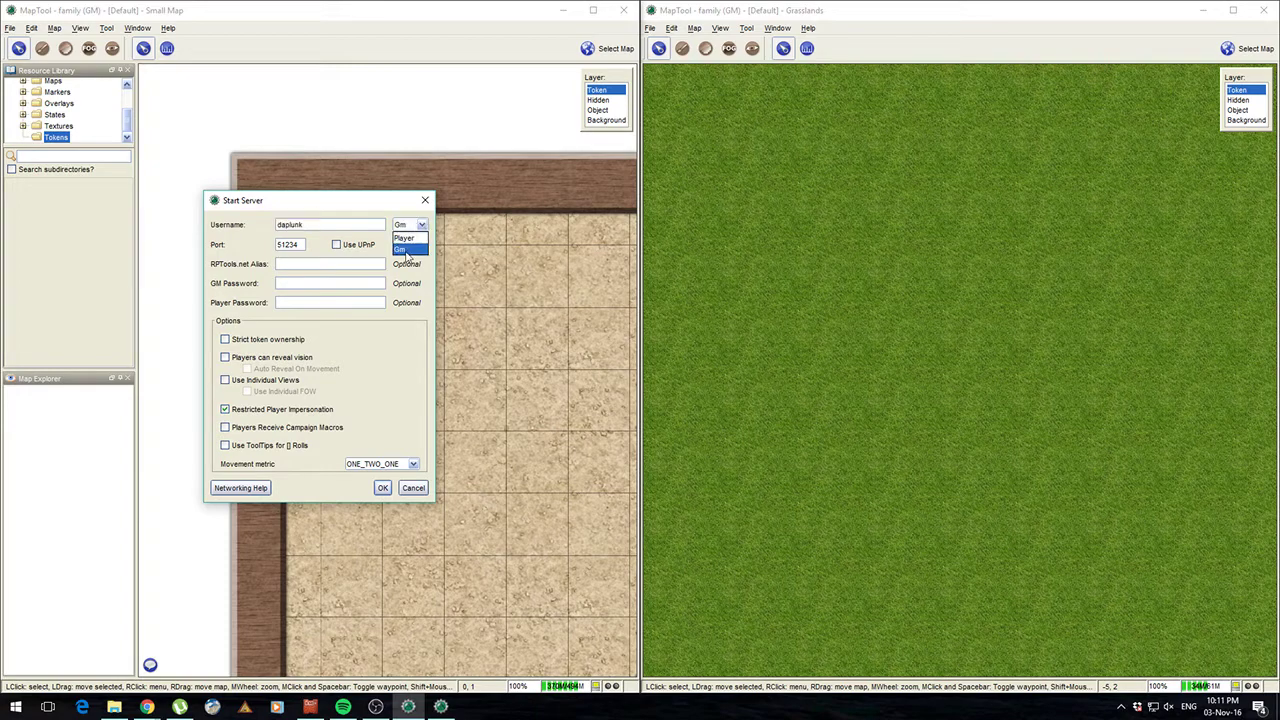
left_click(407, 250)
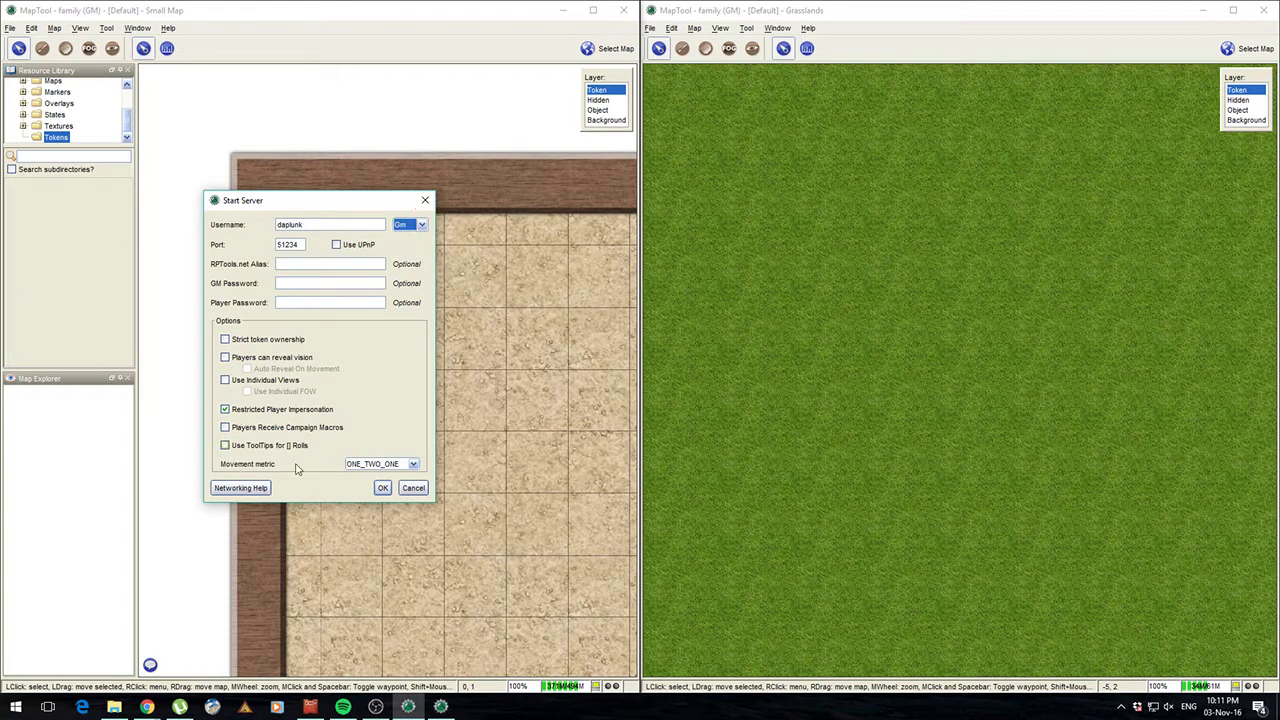
left_click(383, 489)
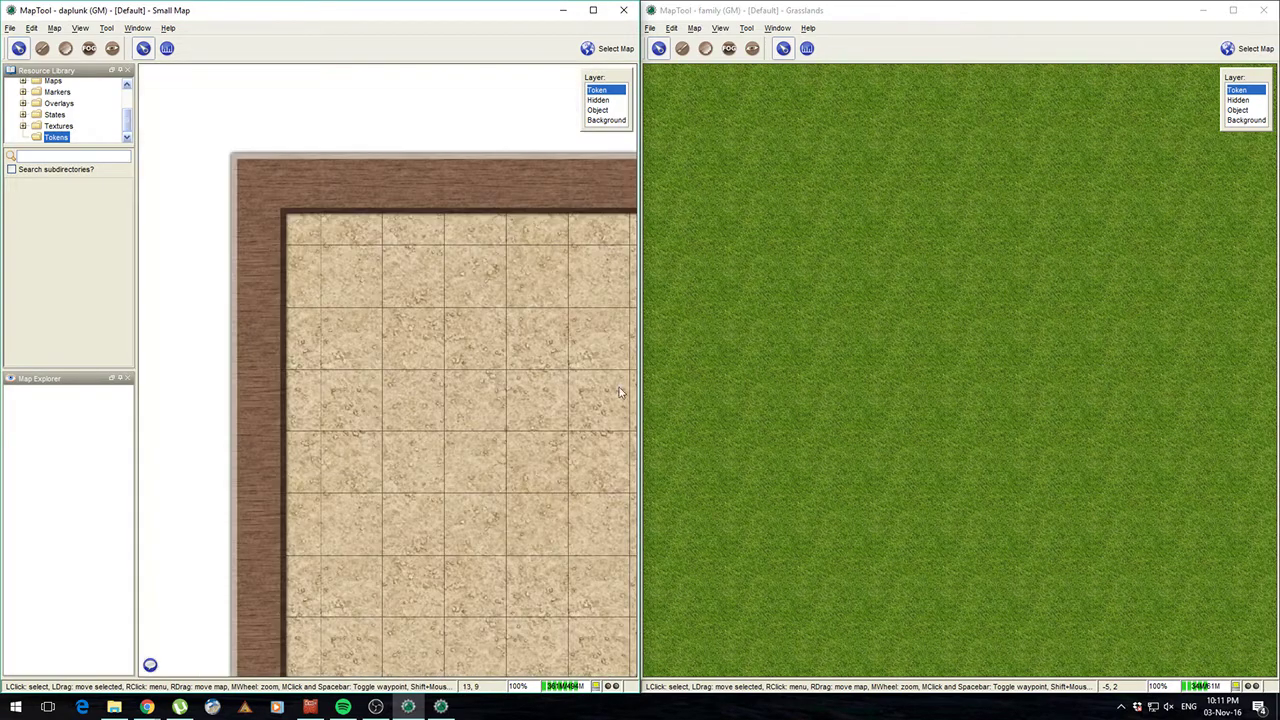
scroll(513, 465, "down", 5)
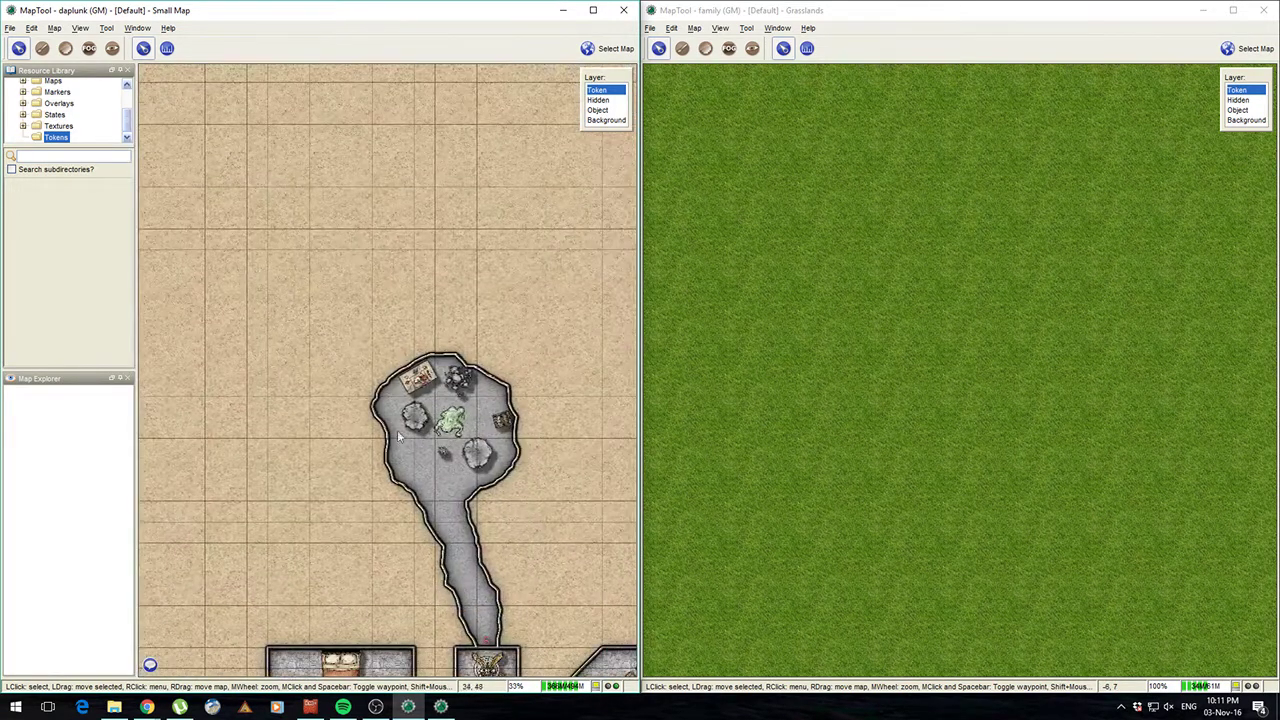
- Connect the Grasslands instance to the server directly at 127.0.0.1, port 51234, with username Player and the Player role
left_click(806, 309)
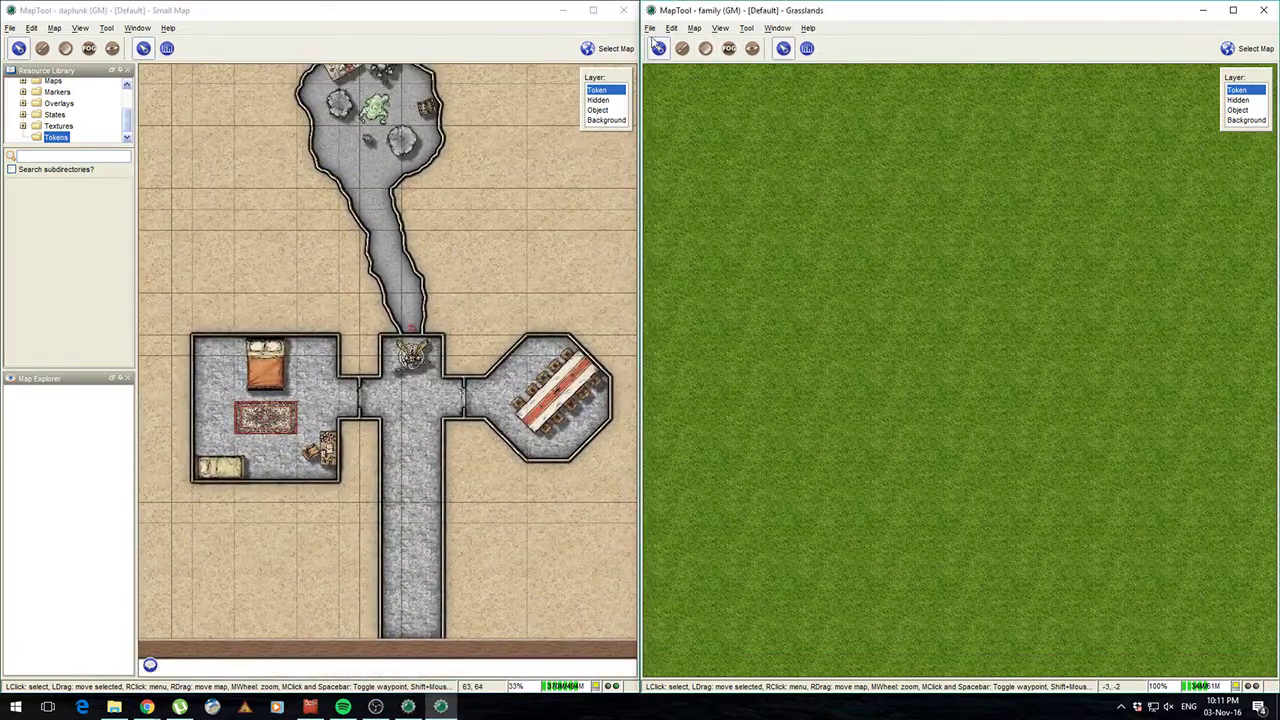
left_click(650, 28)
mouse_move(672, 28)
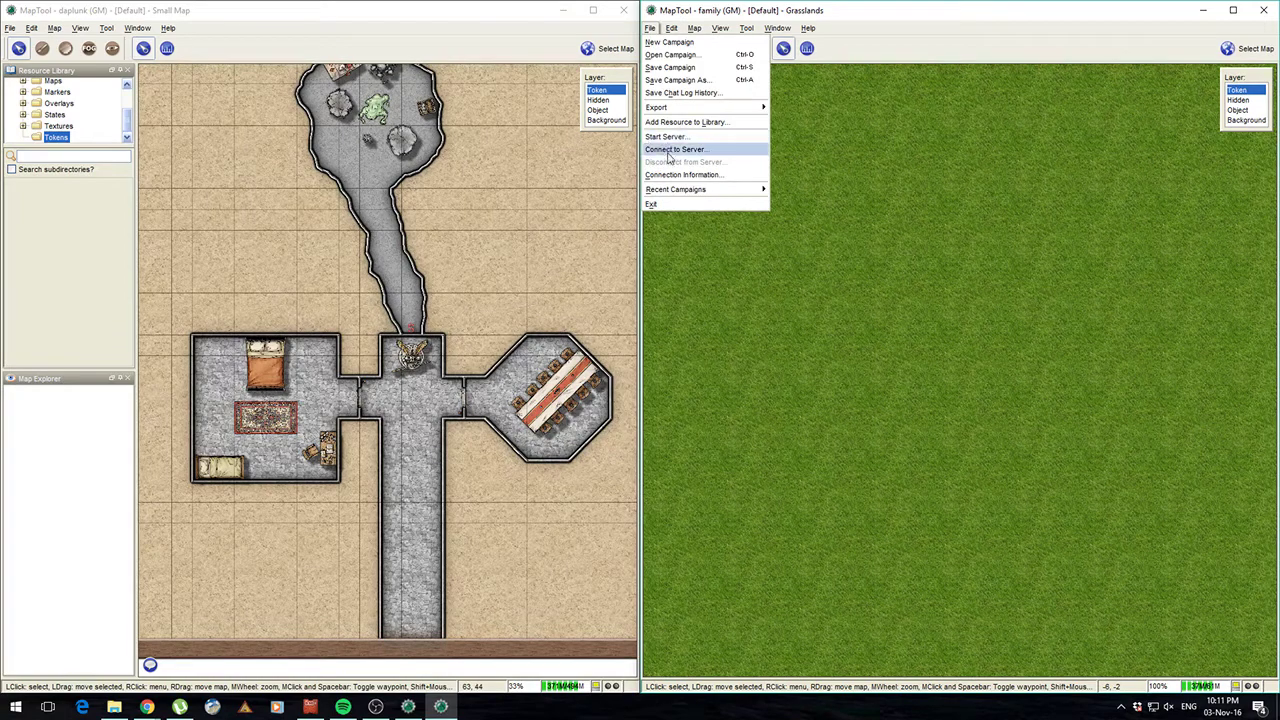
left_click(690, 150)
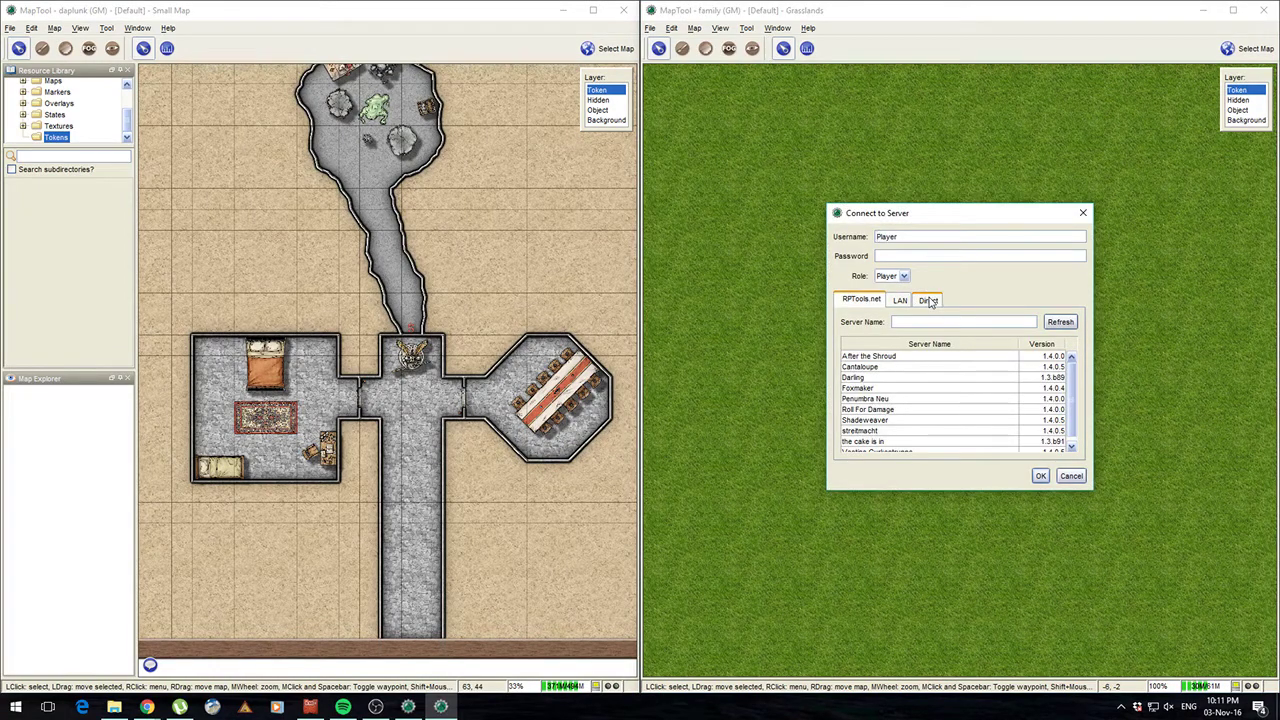
left_click(929, 301)
left_click(901, 302)
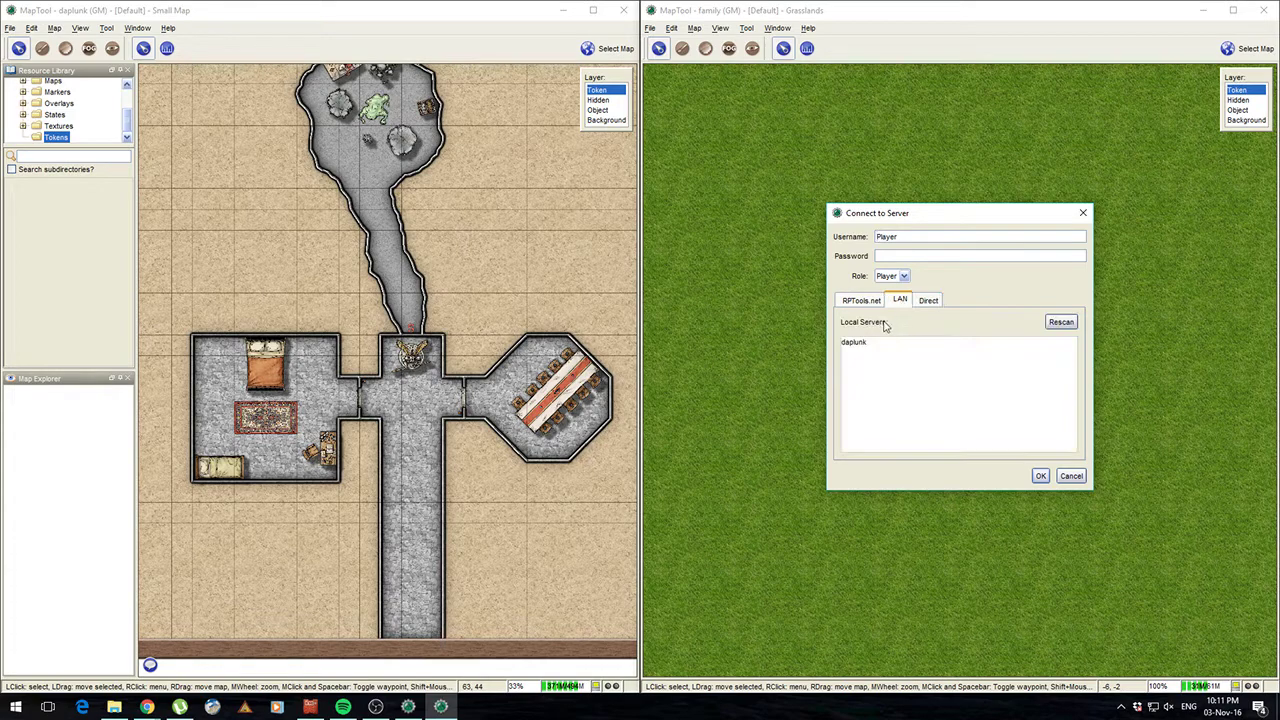
left_click(861, 302)
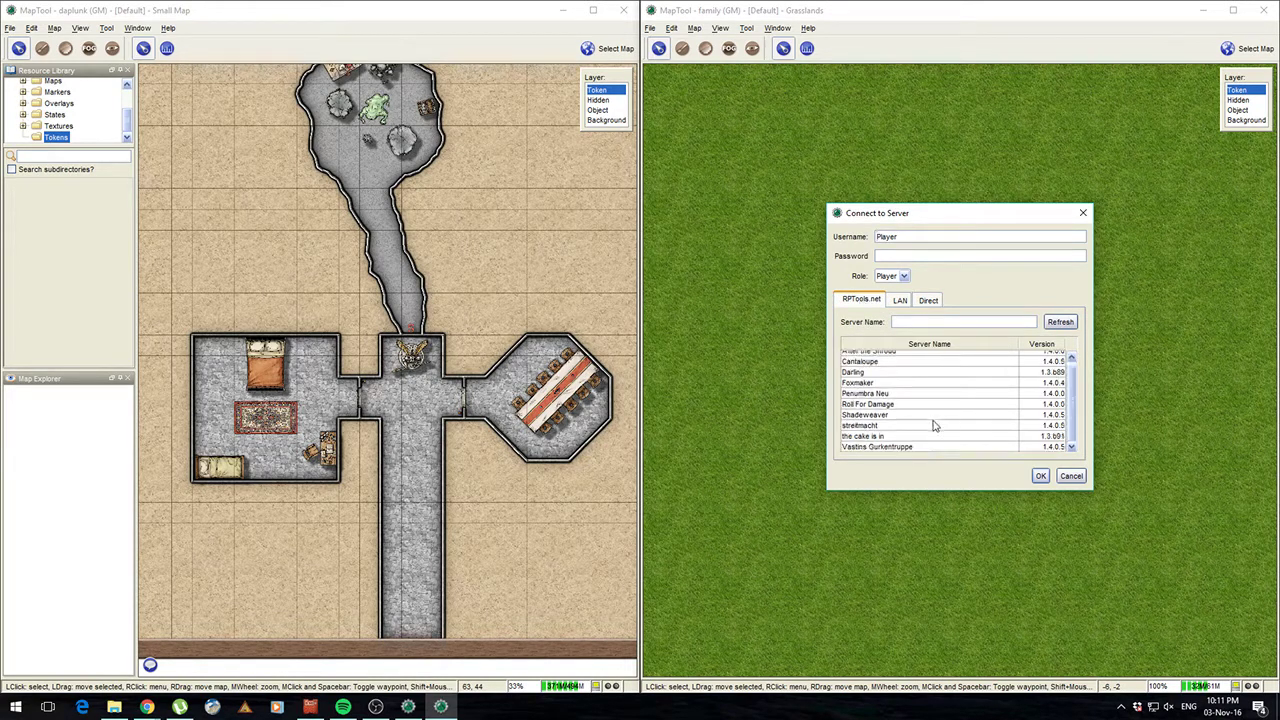
left_click(929, 302)
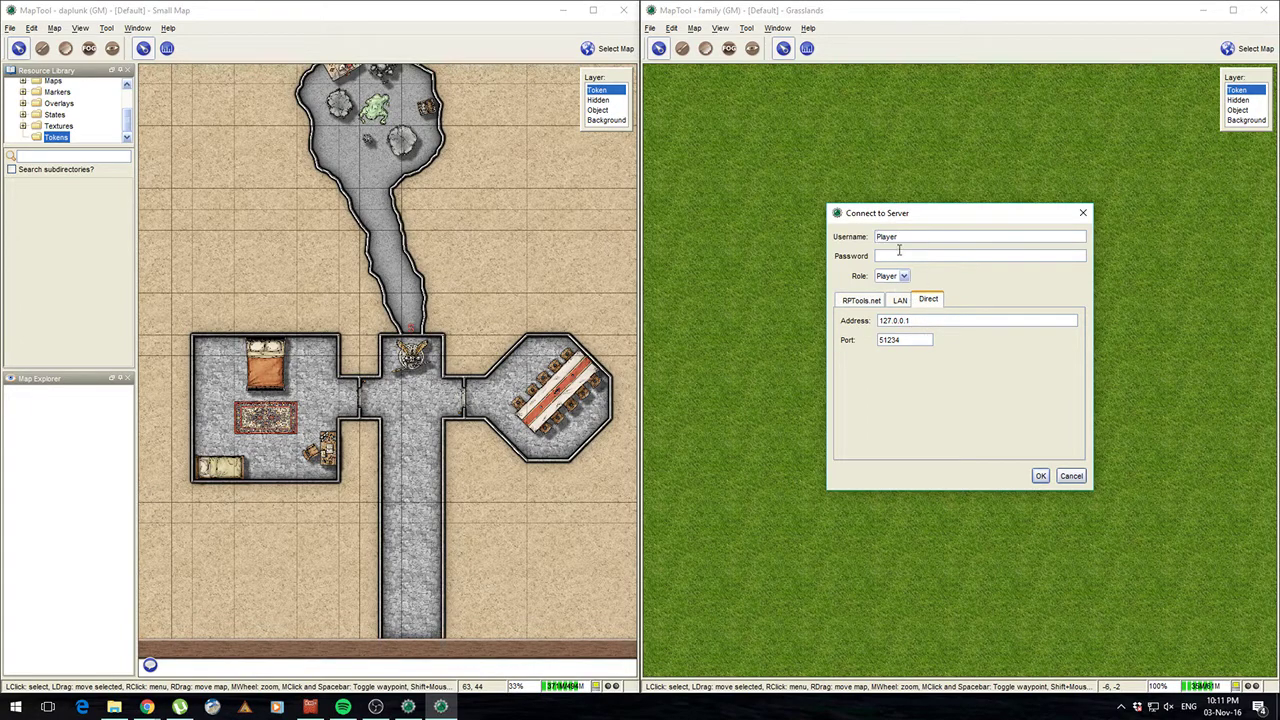
left_click_drag(899, 237, 800, 242)
left_click(1041, 476)
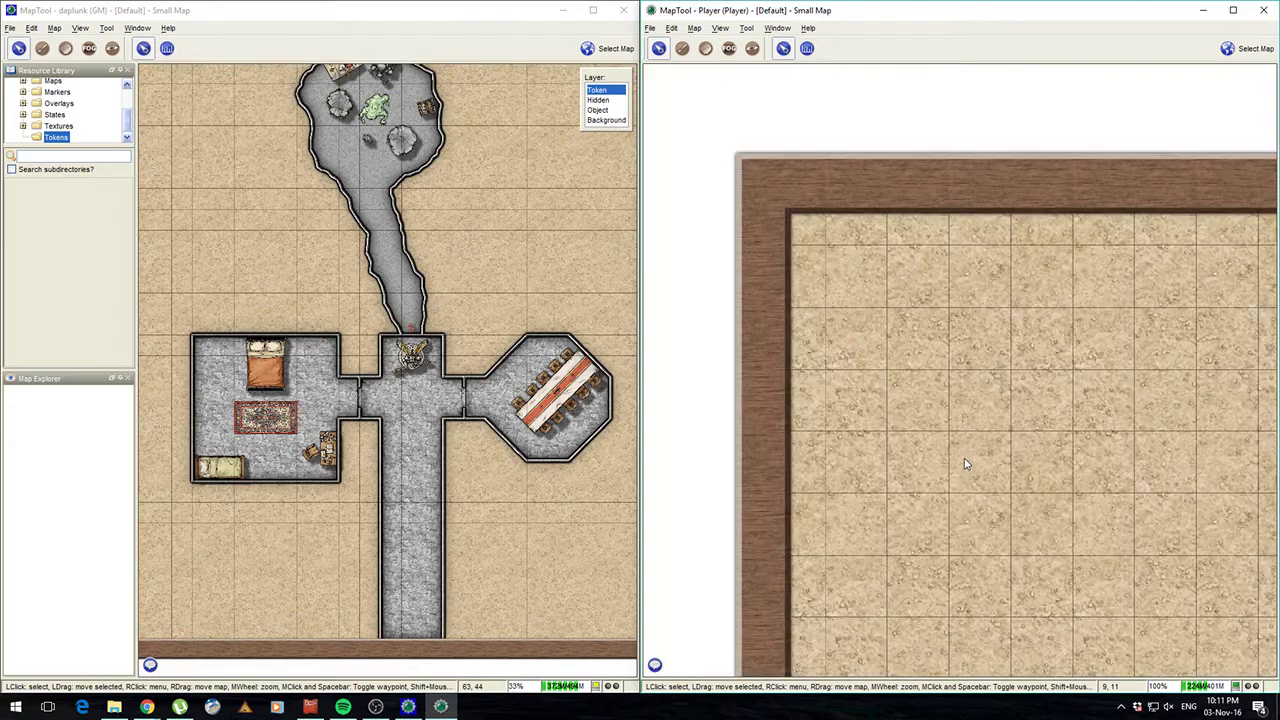
- Examine Small Map in the player instance, comparing its view with the GM's while each is moved independently
scroll(976, 379, "down", 11)
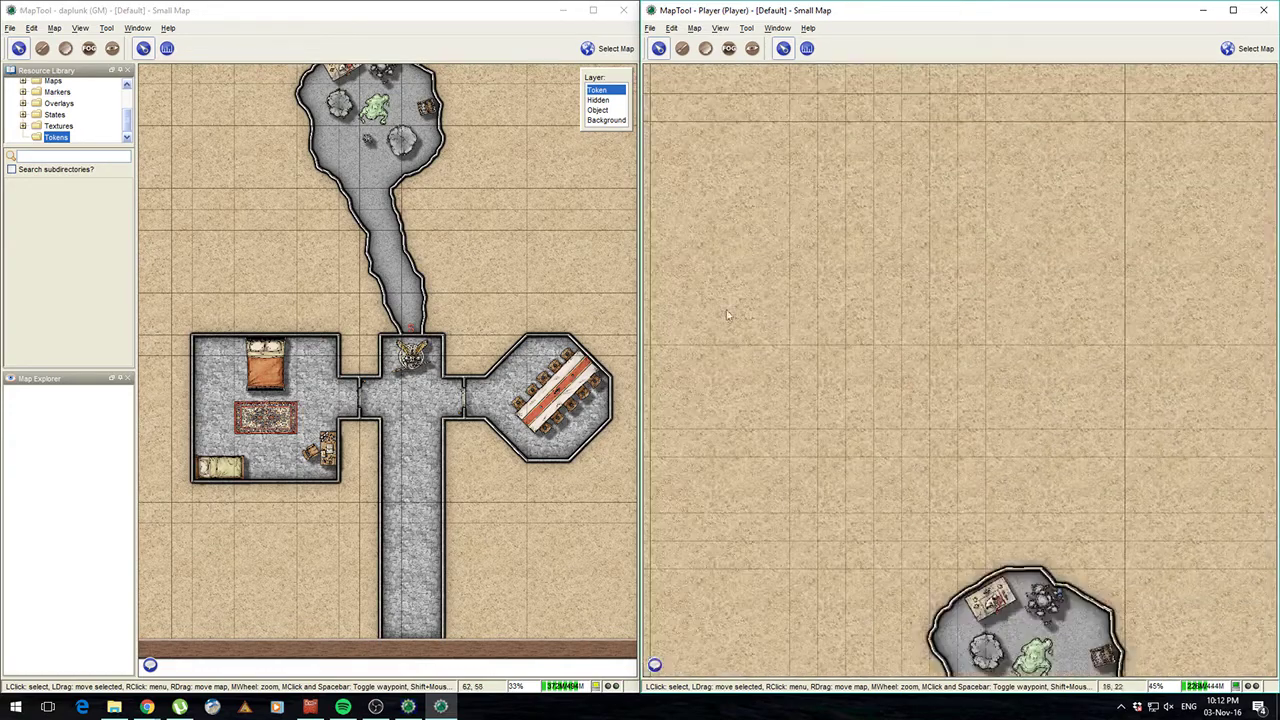
left_click_drag(900, 590, 695, 262)
left_click_drag(700, 600, 874, 128)
left_click(340, 314)
left_click_drag(446, 229, 397, 292)
left_click_drag(1060, 251, 1062, 319)
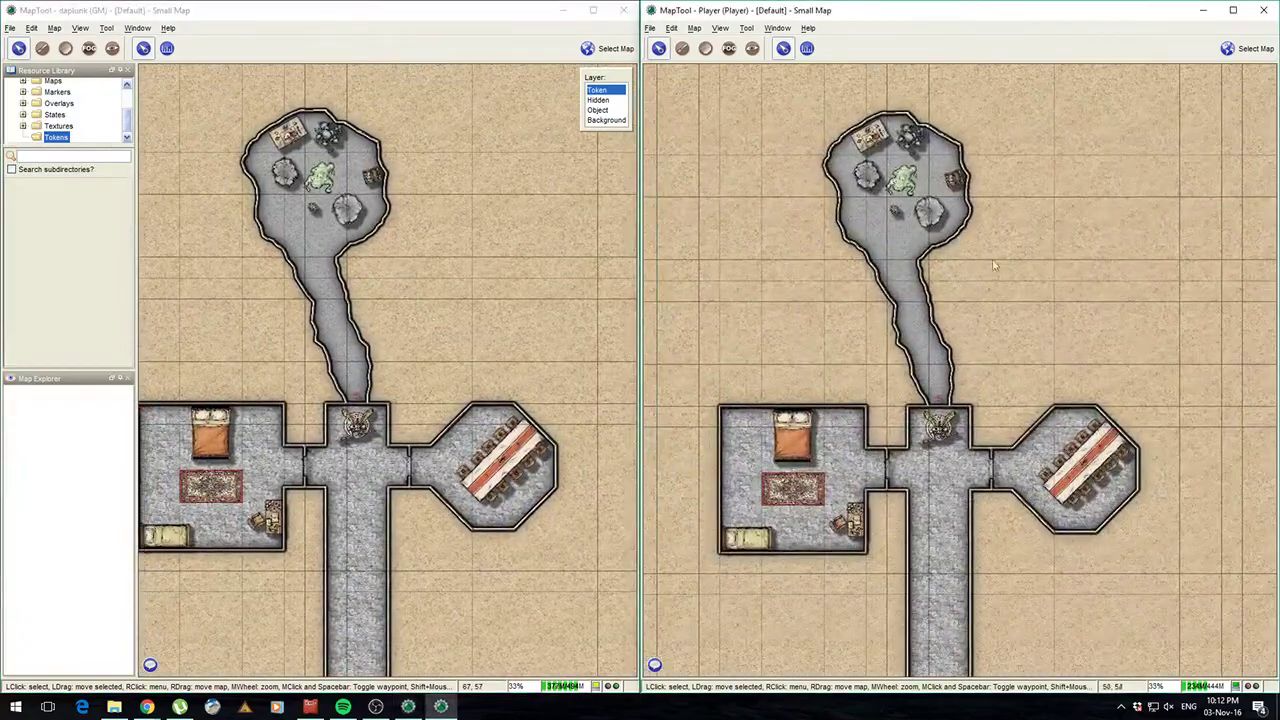
left_click_drag(848, 300, 1111, 661)
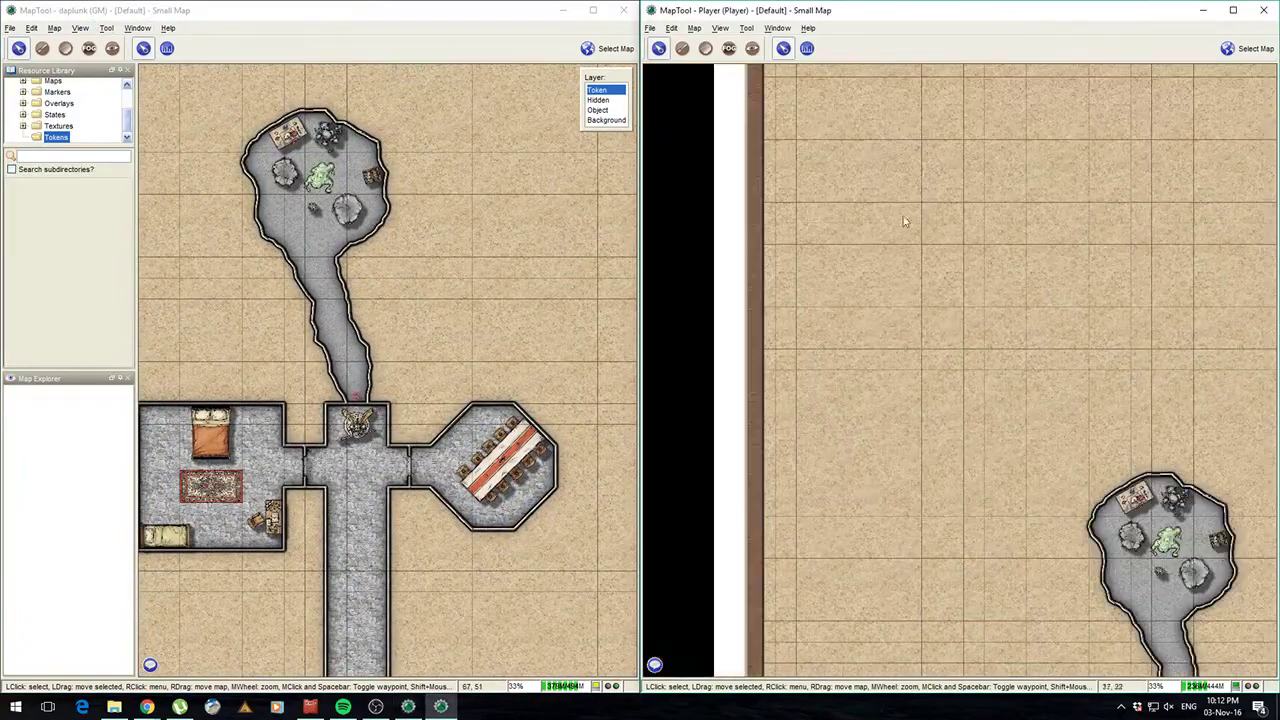
left_click_drag(900, 189, 817, 356)
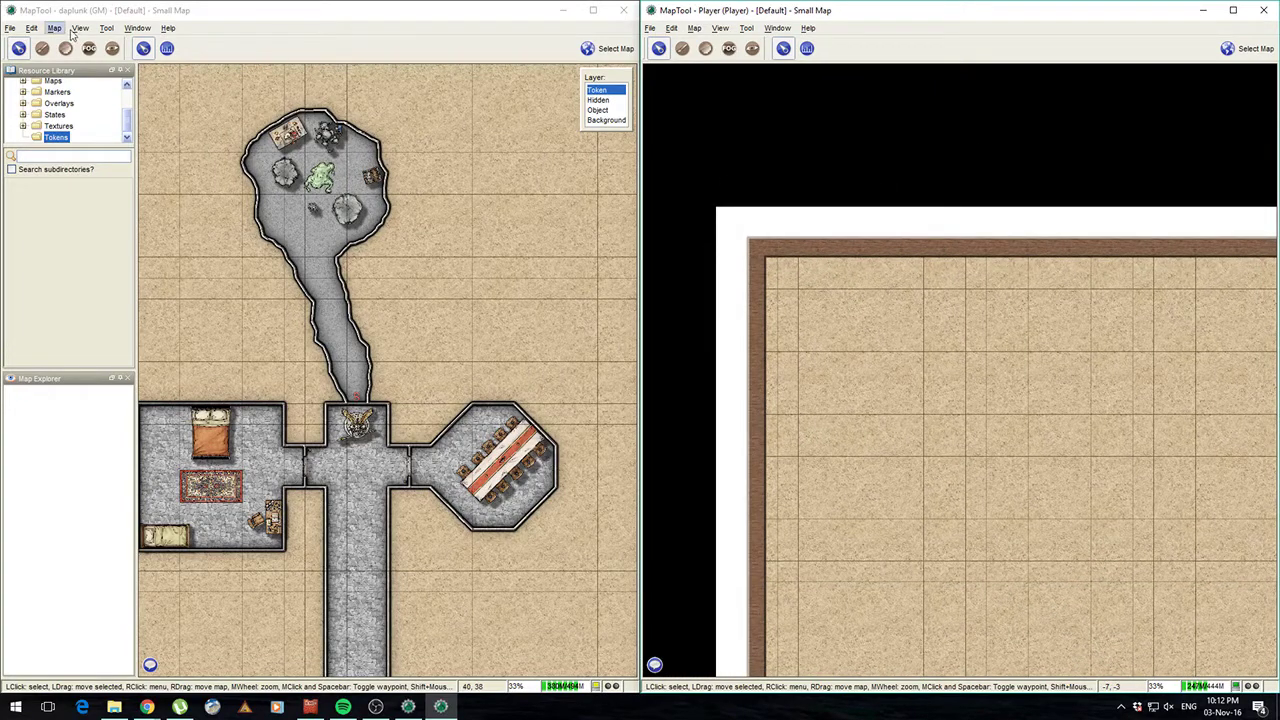
- Center the players on the GM's current view of Small Map
left_click(106, 28)
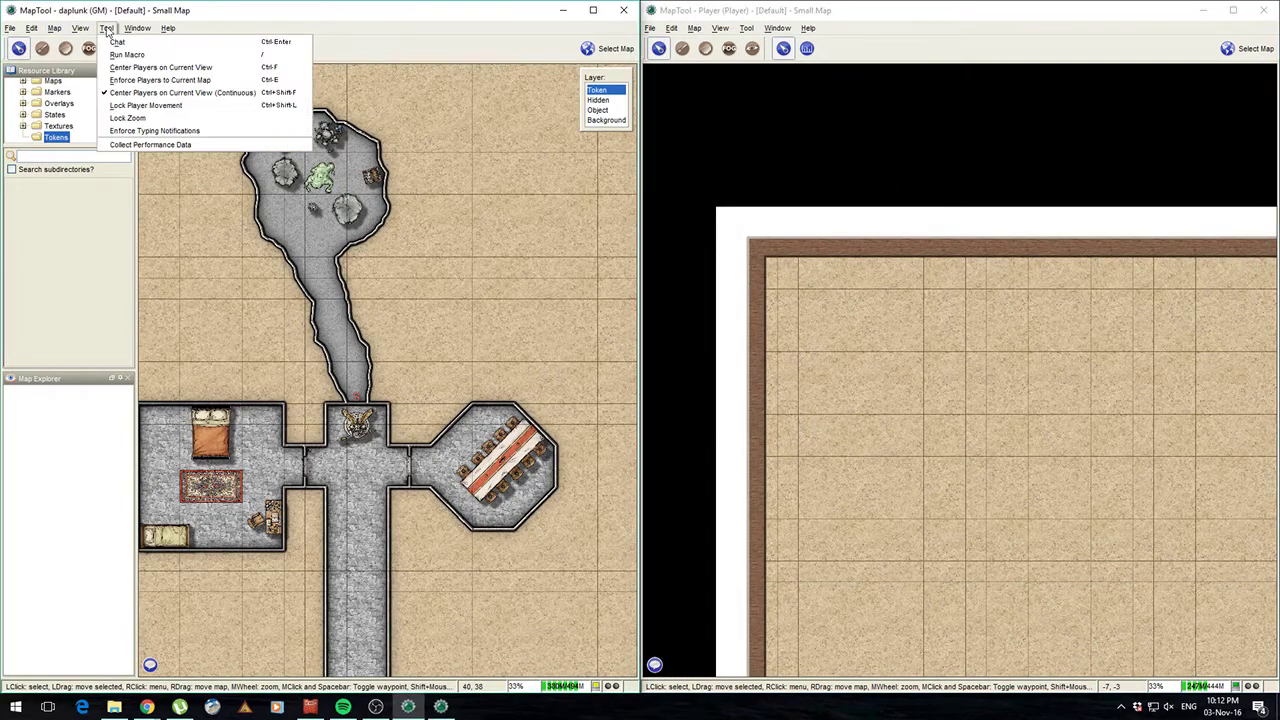
left_click(138, 92)
left_click(104, 29)
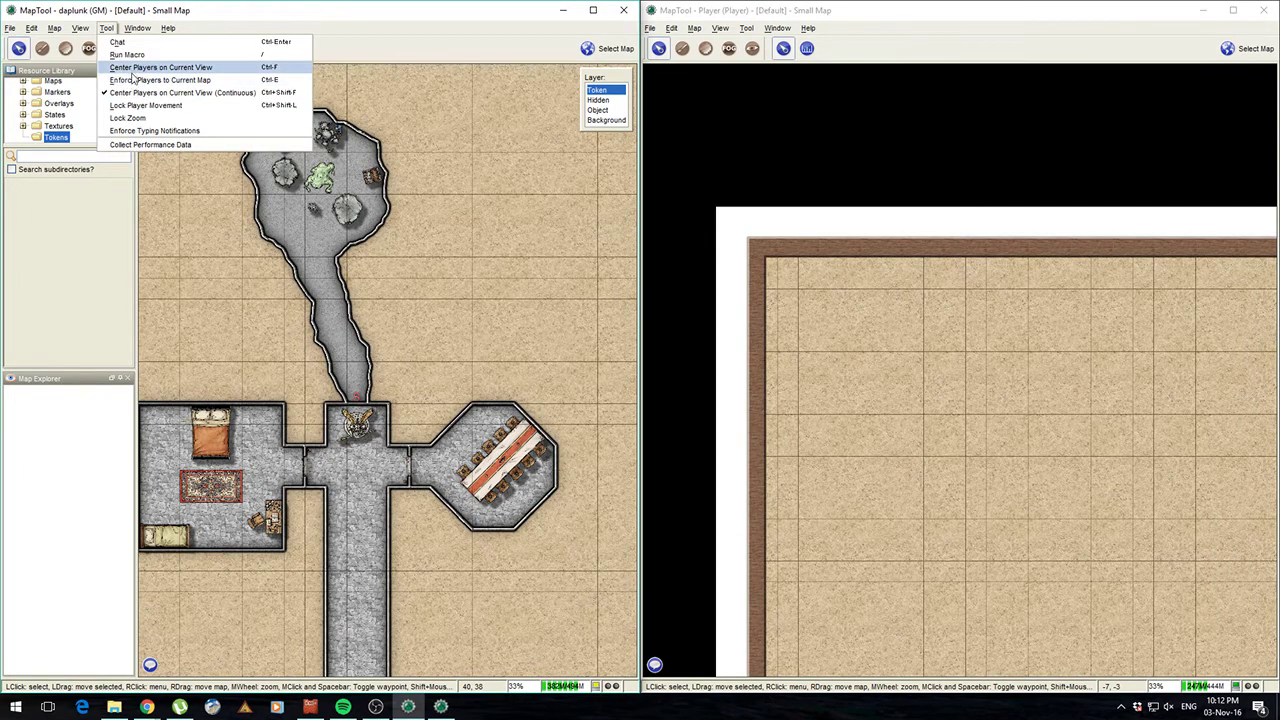
left_click(128, 70)
- Switch the GM instance to Grasslands and turn off Center Players on Current View (Continuous)
left_click(106, 28)
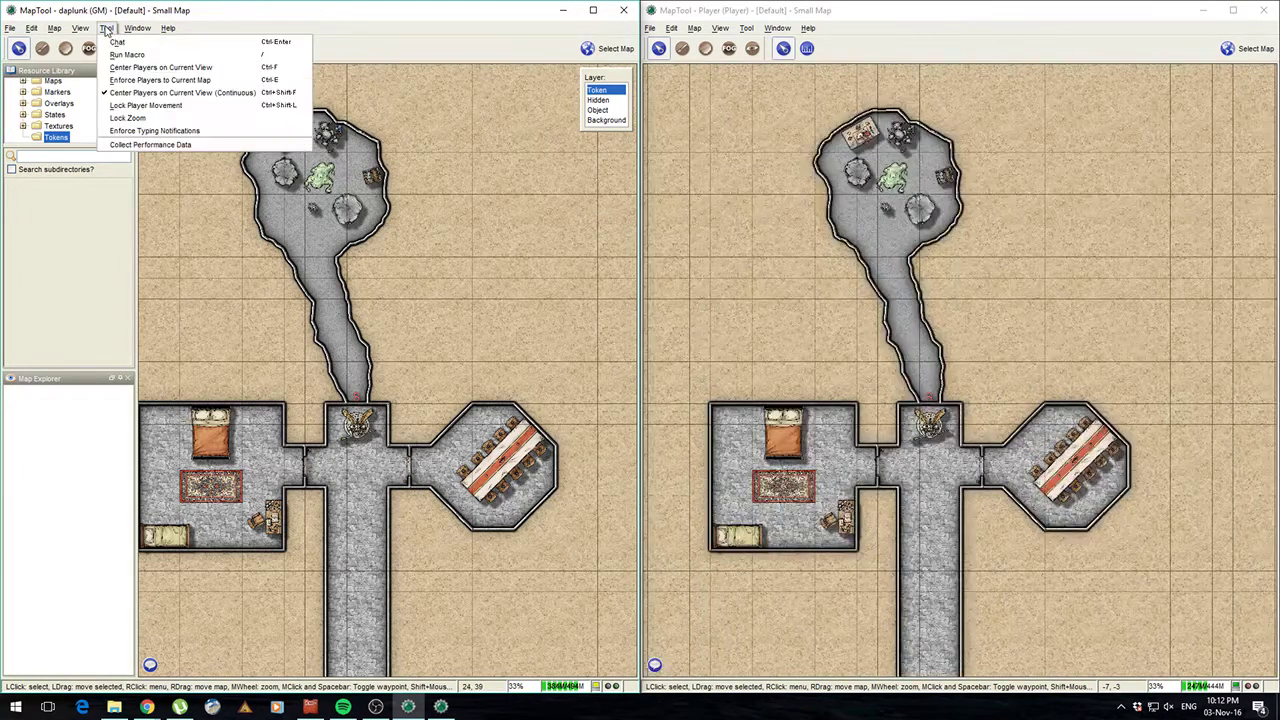
left_click(600, 48)
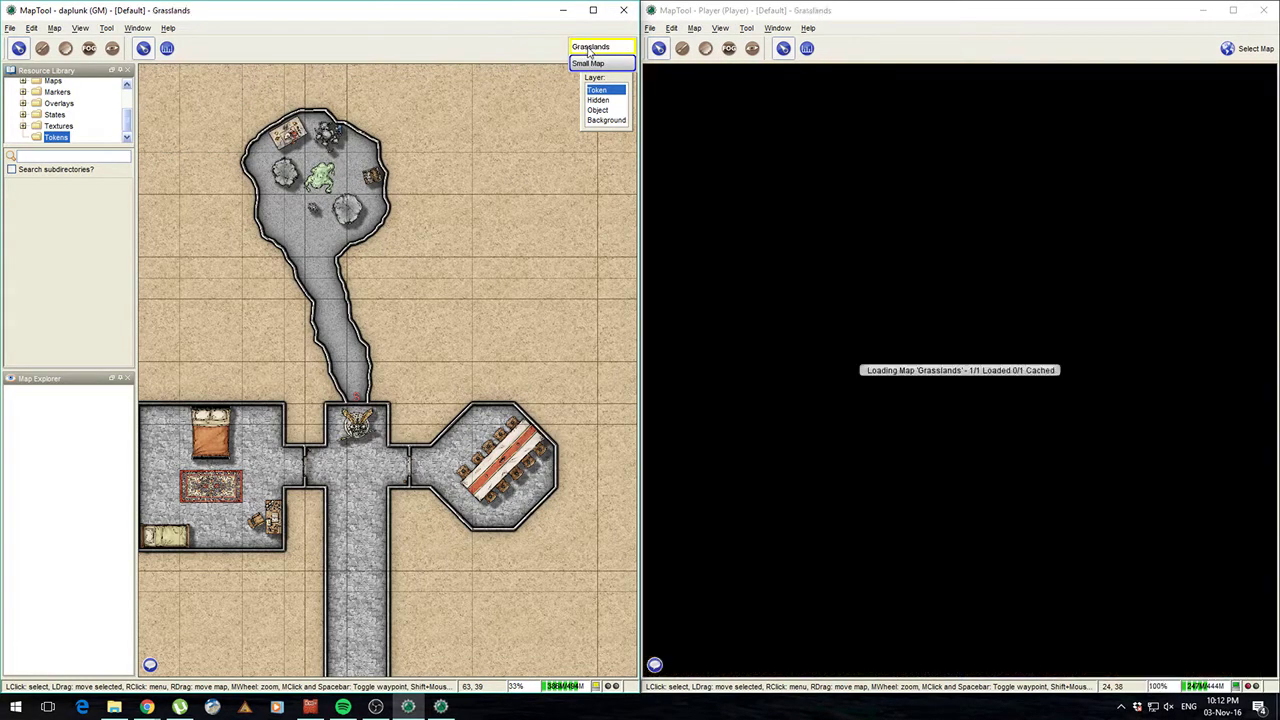
left_click(589, 46)
left_click(104, 30)
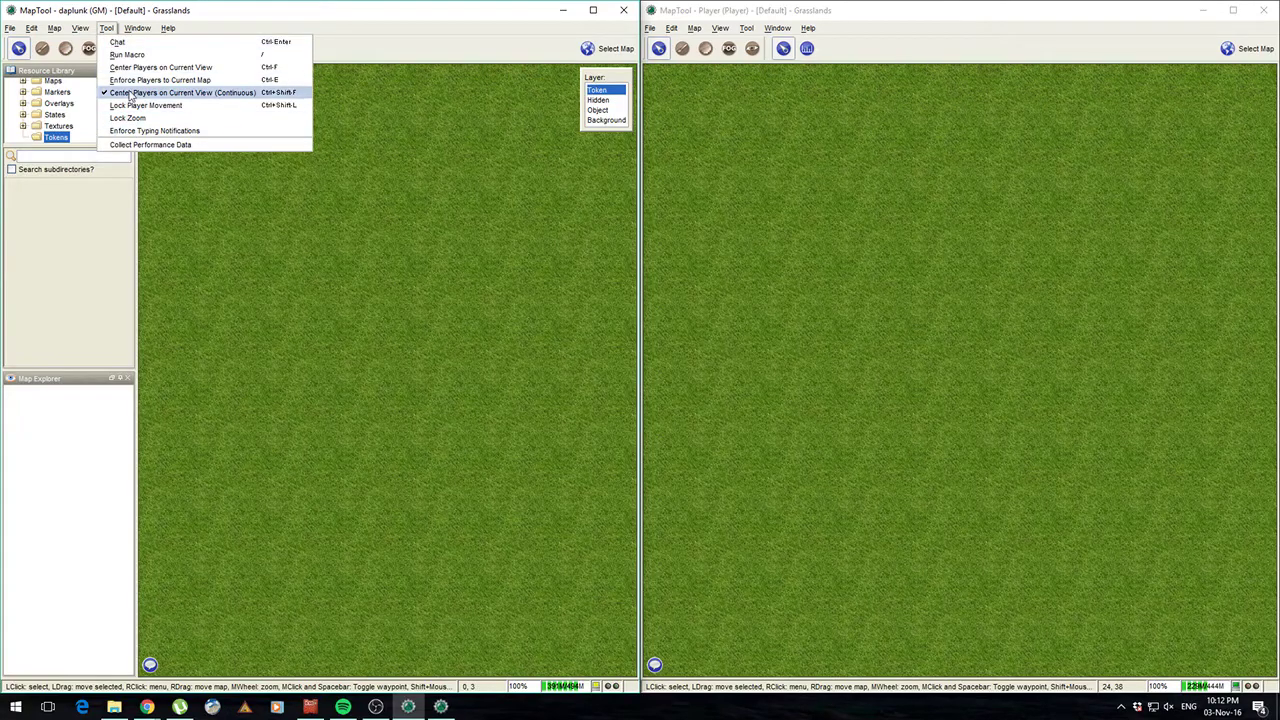
left_click(210, 95)
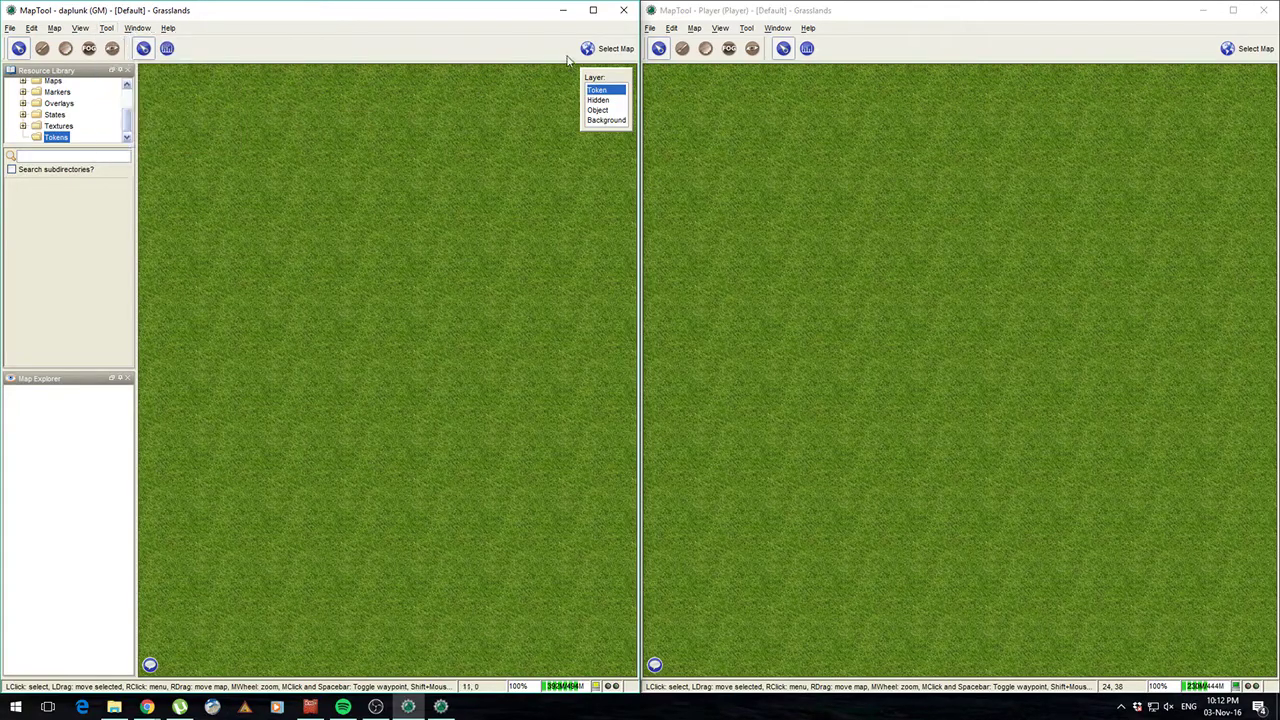
- Switch the GM instance back to Small Map and enforce the players to that current map
left_click(600, 48)
left_click(592, 58)
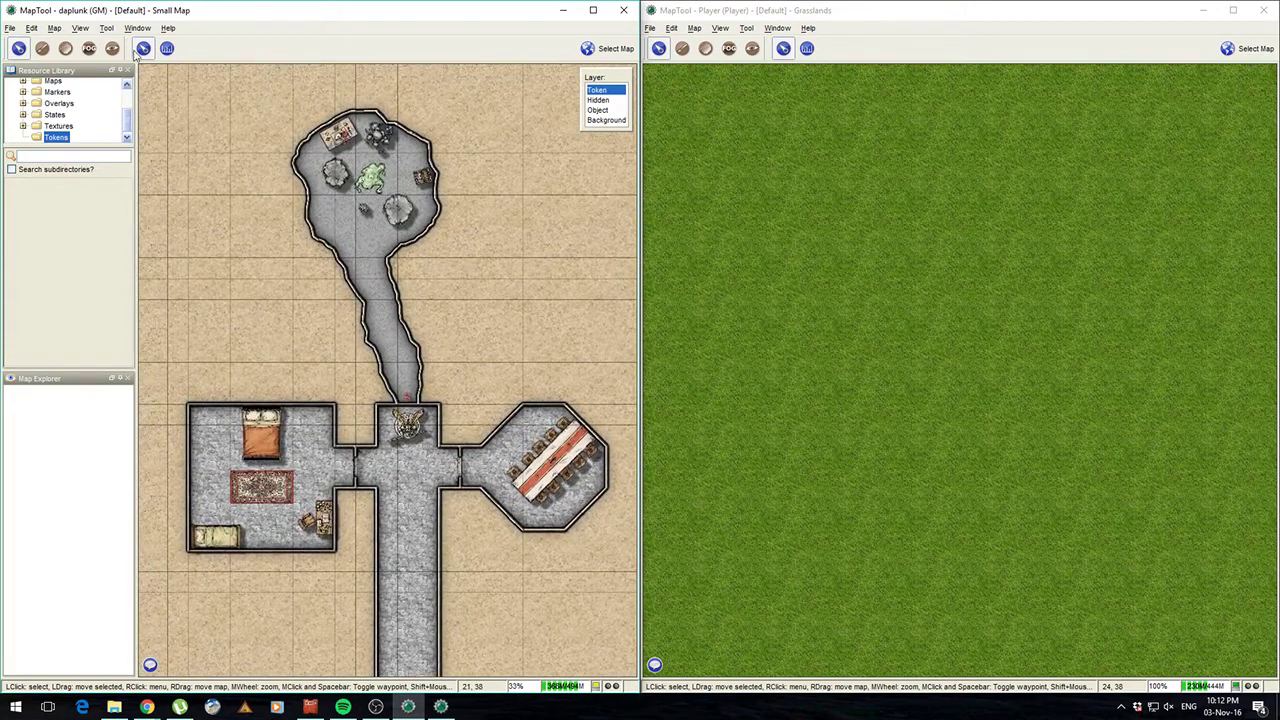
left_click(80, 28)
mouse_move(110, 30)
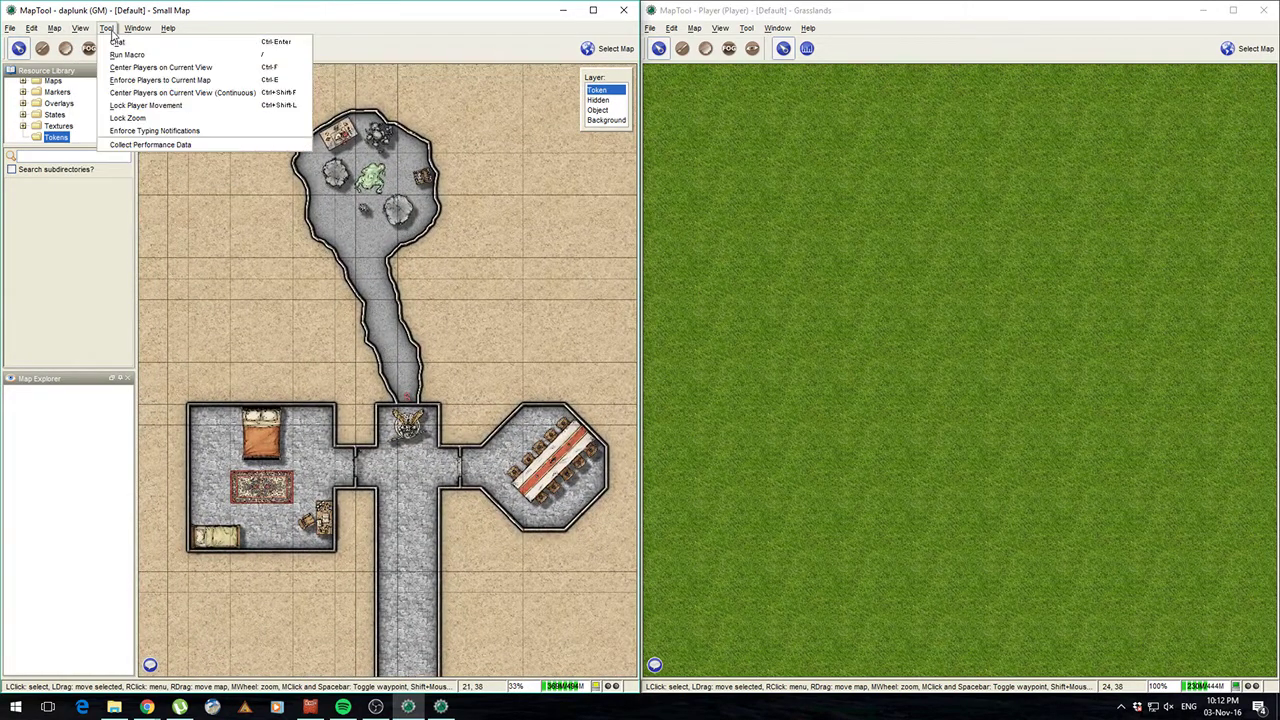
left_click(145, 80)
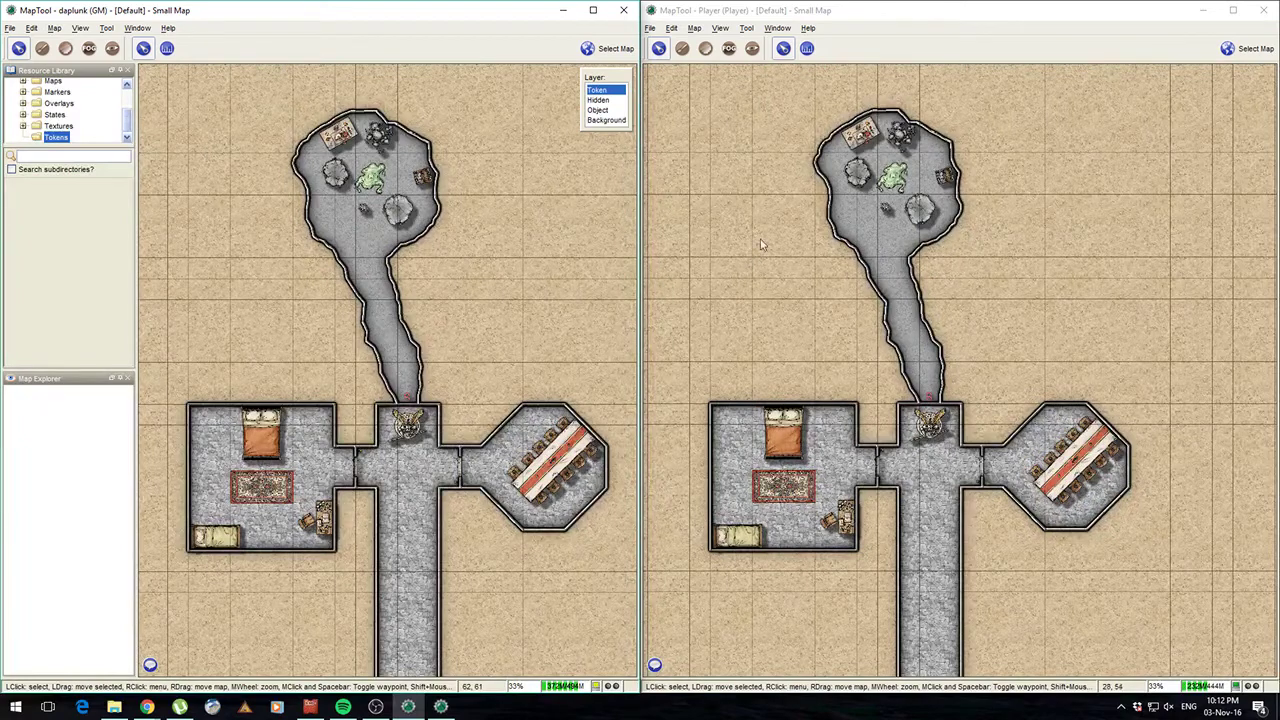
- Move the player's view to the corner of Small Map, and center the players on the GM's current view again
left_click_drag(775, 130, 1072, 668)
left_click(106, 28)
mouse_move(54, 28)
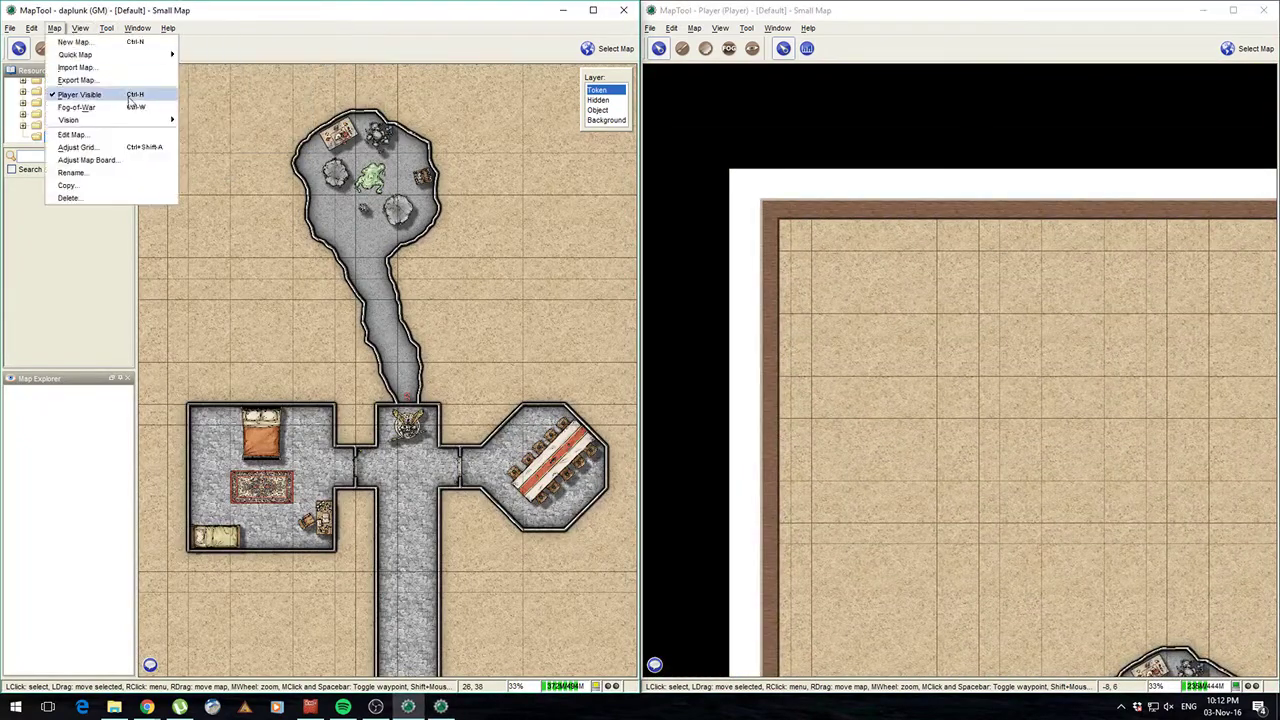
left_click(145, 78)
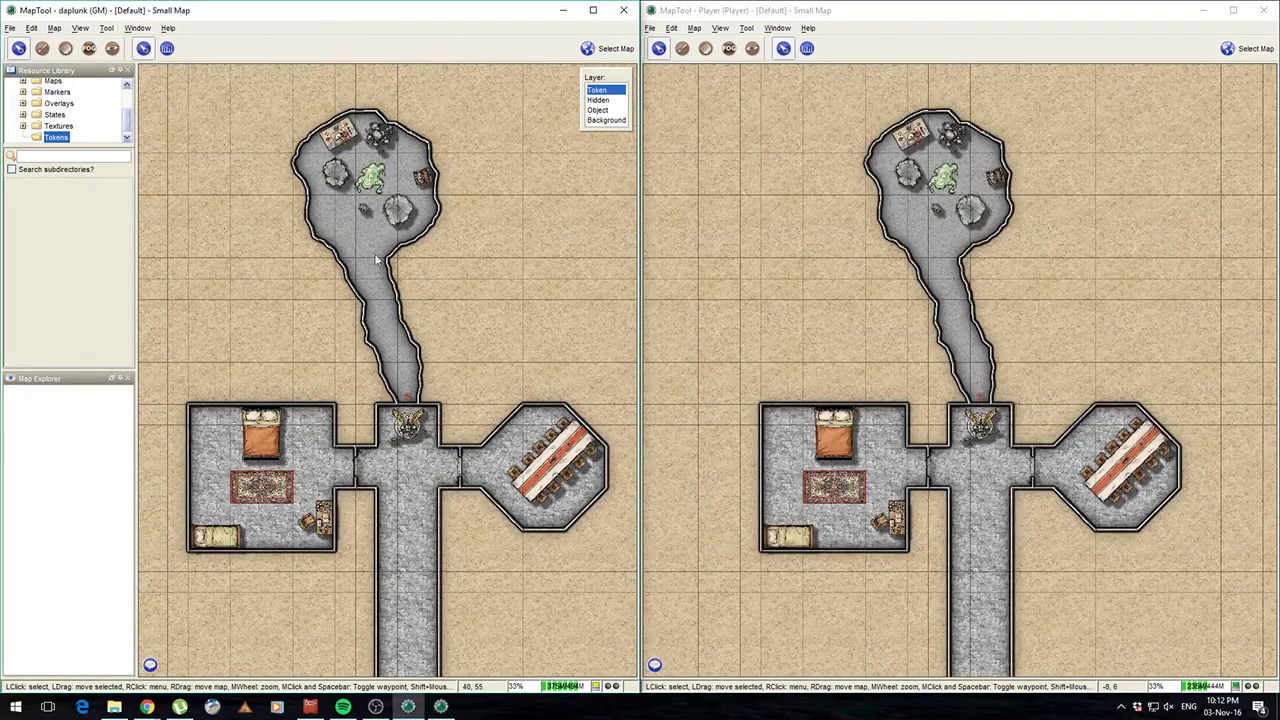
- Zoom the GM's view of Small Map out to 31% and turn on Center Players on Current View (Continuous)
scroll(289, 221, "down", 1)
scroll(300, 250, "up", 3)
scroll(315, 290, "down", 4)
left_click(106, 28)
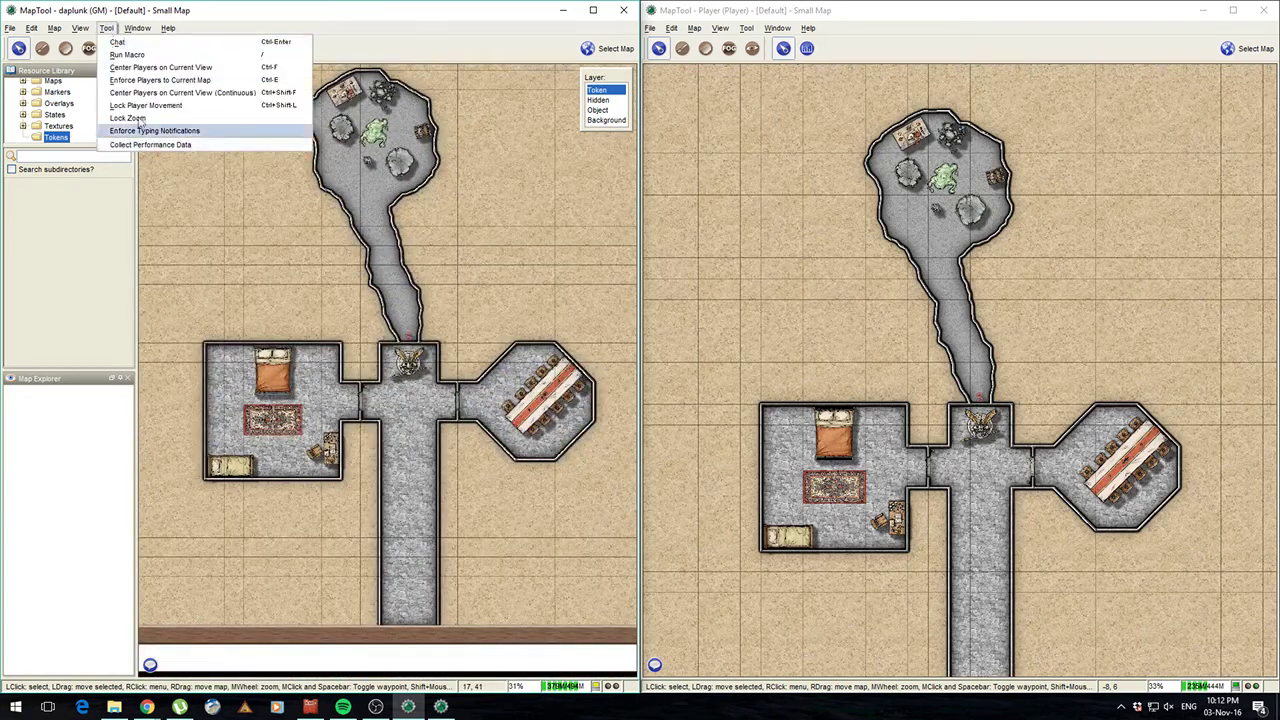
left_click(189, 93)
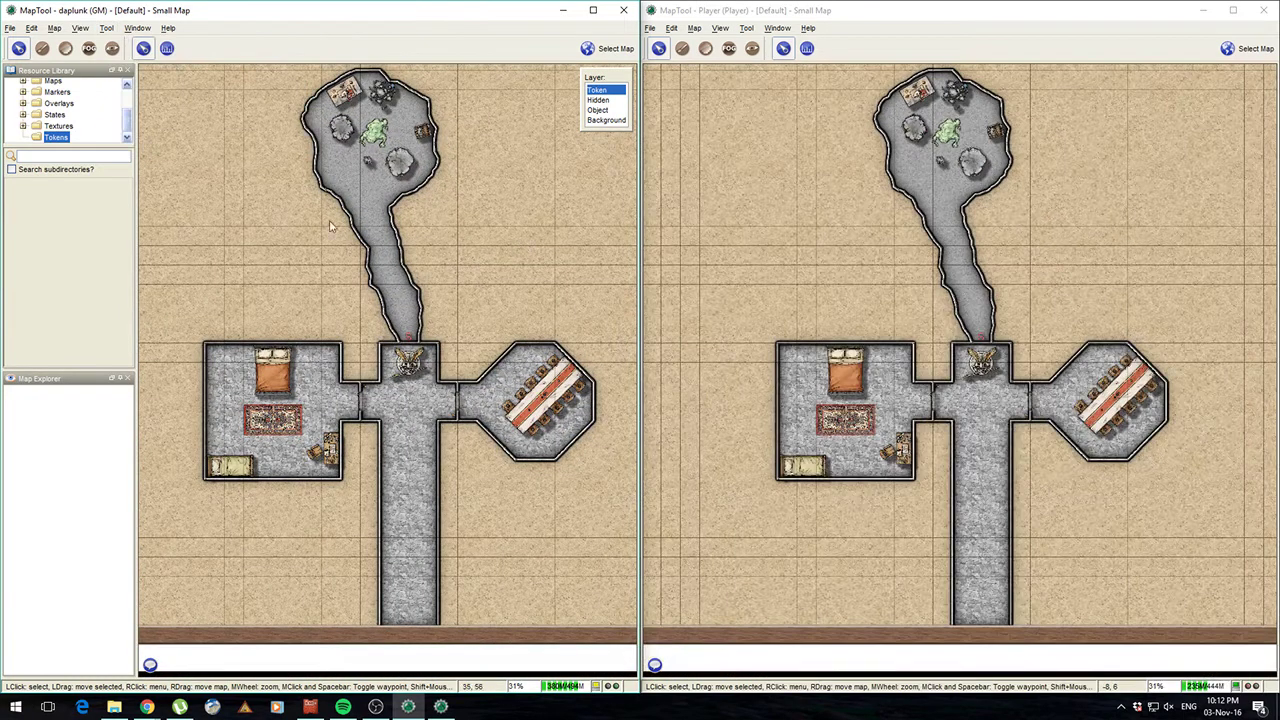
- Pan and zoom the GM's view around Small Map to check how the player's view follows it
left_click_drag(333, 218, 373, 388)
left_click_drag(387, 226, 318, 348)
left_click_drag(386, 454, 302, 240)
left_click_drag(346, 404, 506, 284)
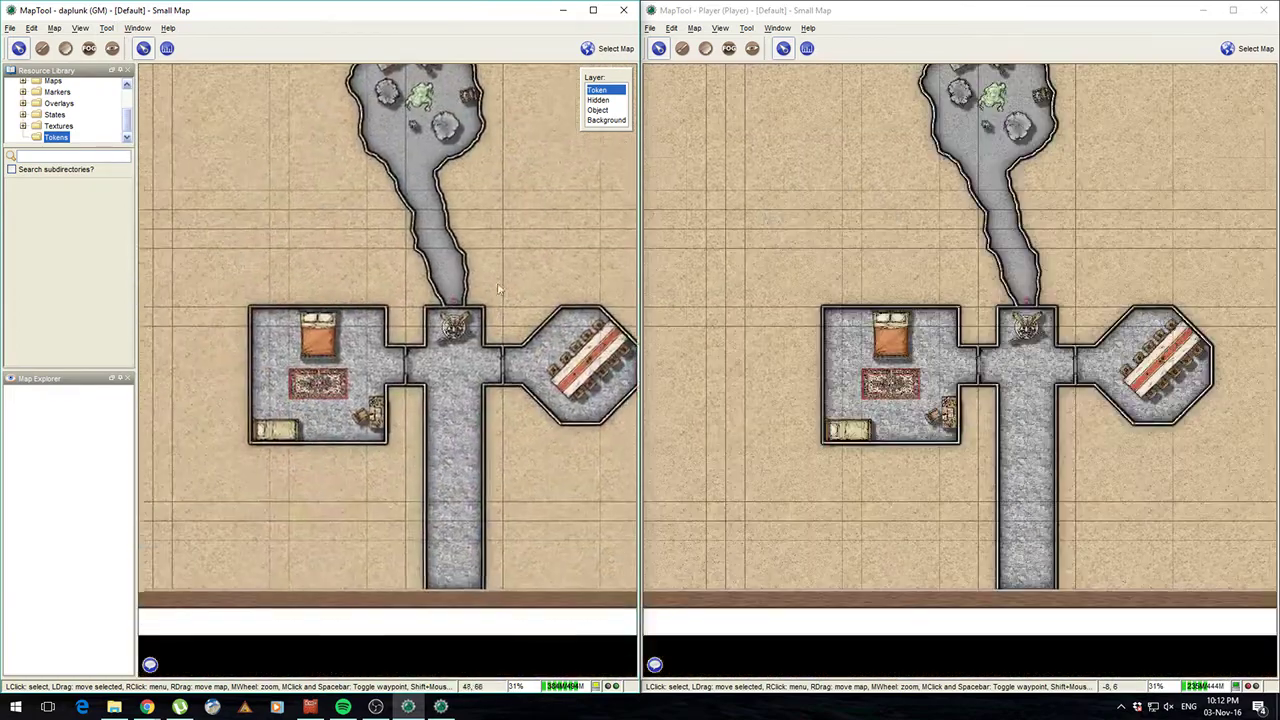
left_click_drag(311, 423, 468, 386)
left_click_drag(403, 308, 243, 428)
left_click_drag(344, 316, 363, 267)
scroll(317, 297, "down", 1)
scroll(323, 286, "up", 4)
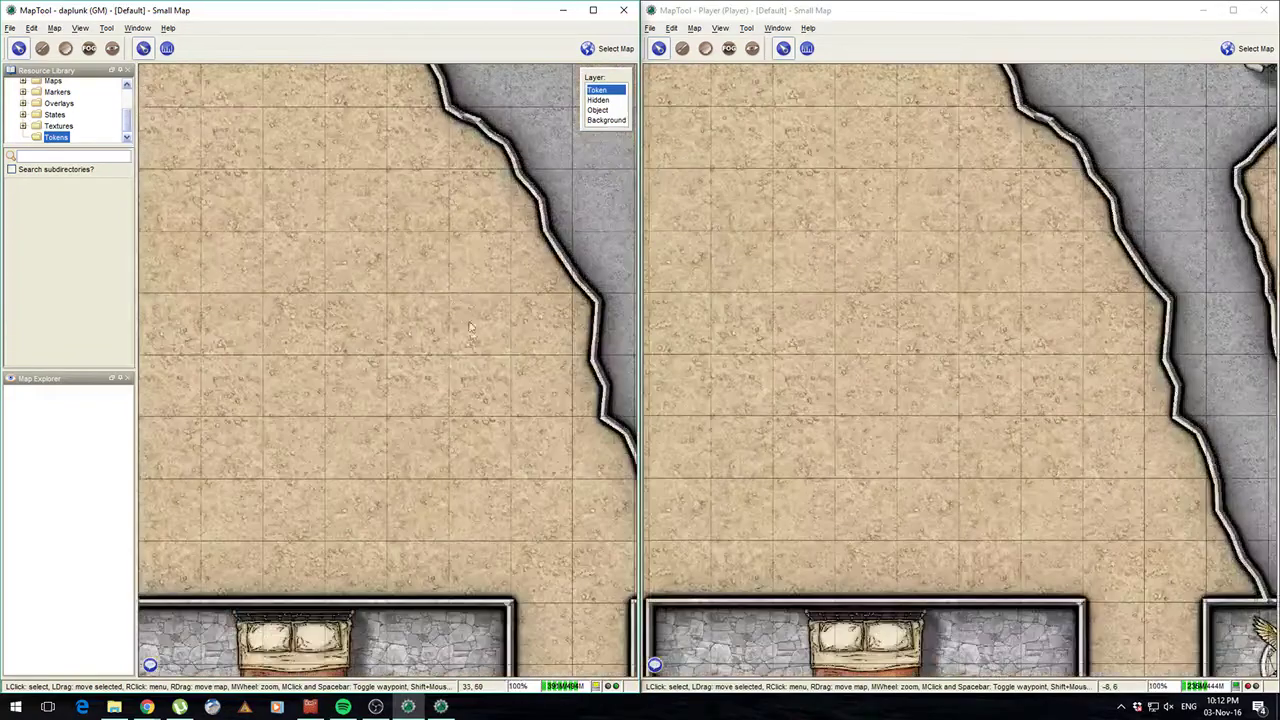
scroll(447, 304, "down", 5)
scroll(447, 299, "down", 7)
left_click_drag(522, 295, 530, 218)
scroll(385, 322, "up", 12)
scroll(433, 242, "up", 1)
scroll(433, 242, "down", 1)
- Turn off continuous centering of players in the GM instance, and move the player's view independently to test it
left_click(80, 27)
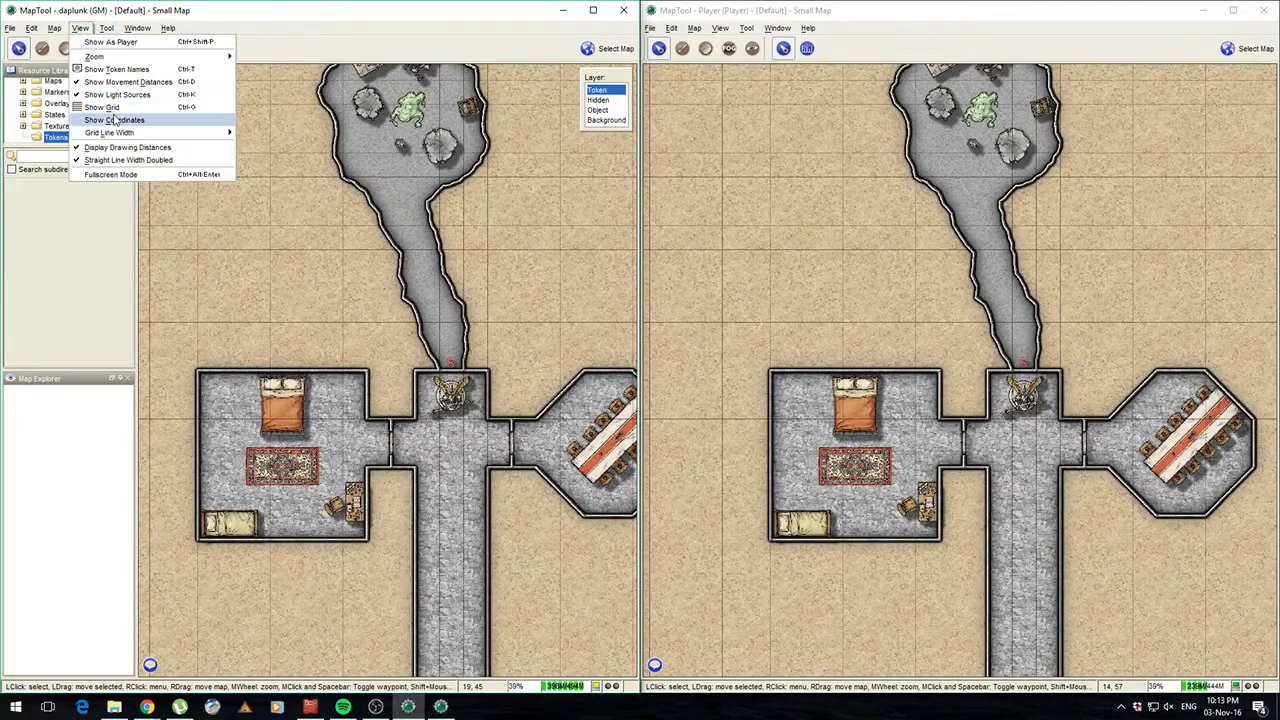
left_click(106, 27)
left_click(130, 92)
left_click(926, 311)
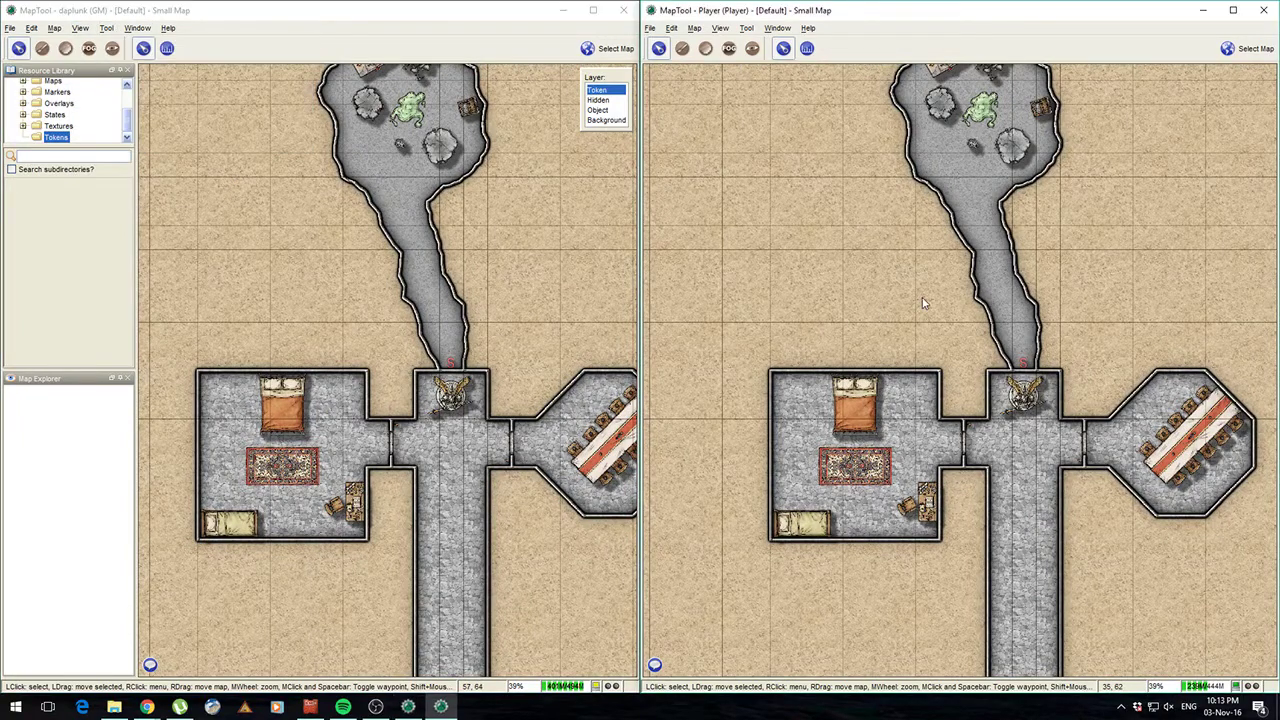
left_click_drag(969, 428, 883, 336)
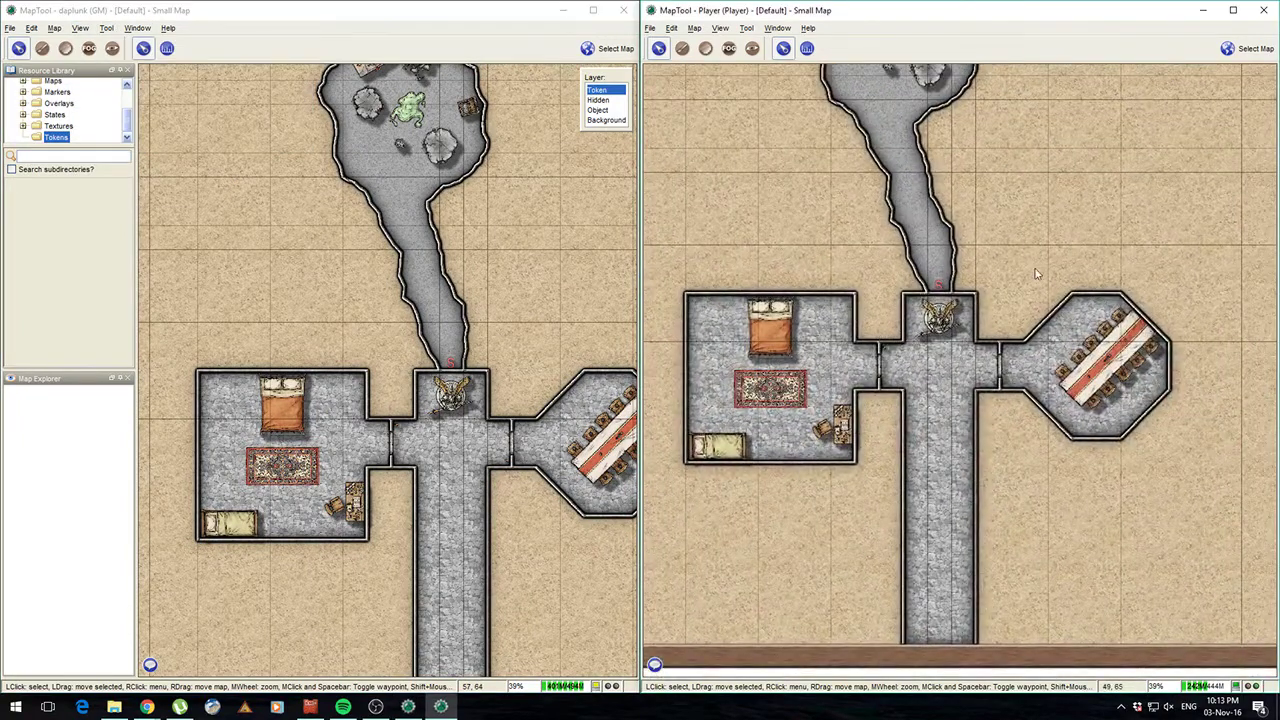
- Pan and zoom the player's view and the GM's view of Small Map separately to check that they move independently
scroll(1050, 311, "up", 5)
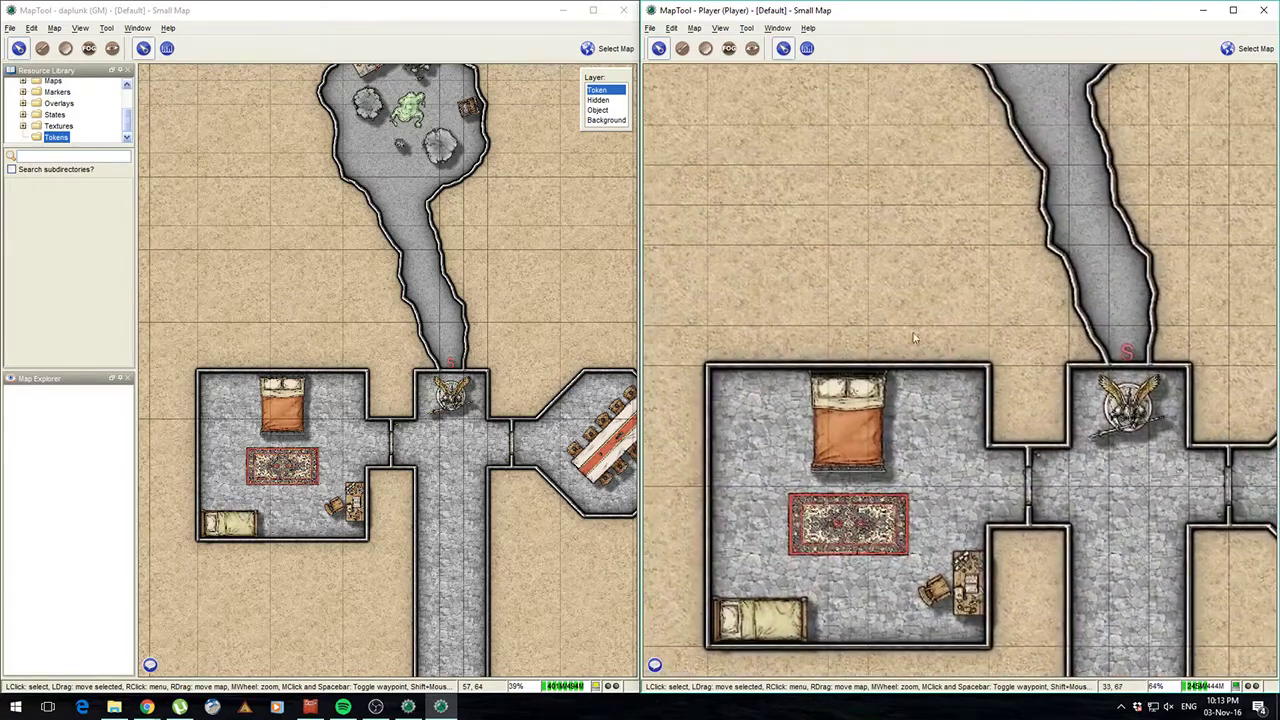
scroll(900, 311, "down", 13)
scroll(900, 311, "up", 12)
left_click_drag(834, 428, 814, 259)
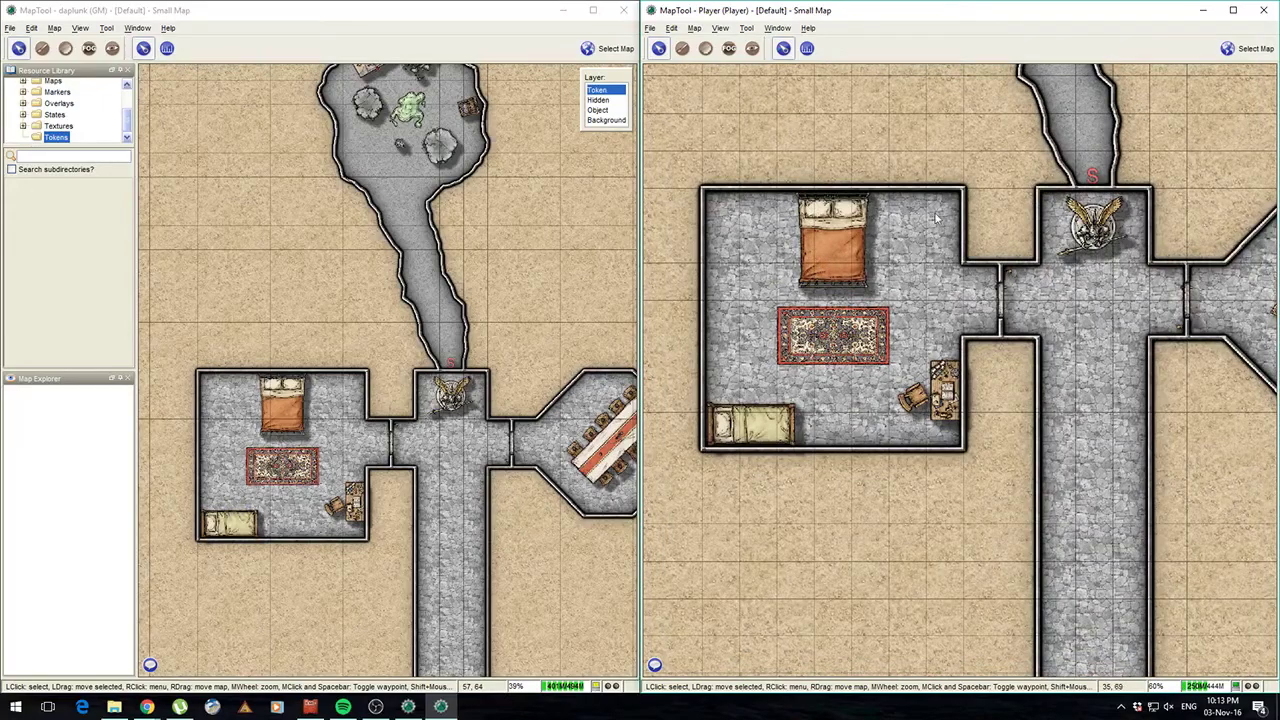
left_click_drag(1132, 600, 1040, 400)
left_click_drag(1049, 105, 1022, 646)
left_click_drag(1022, 420, 1040, 133)
left_click_drag(820, 423, 936, 416)
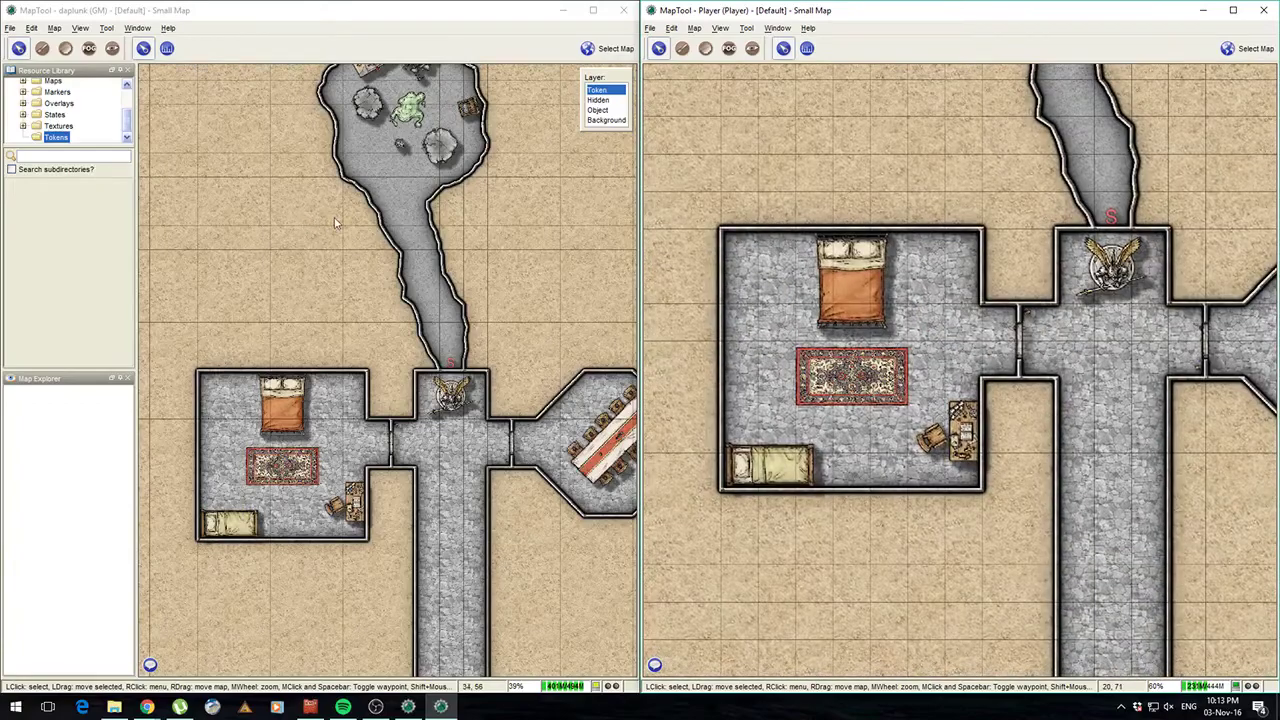
scroll(335, 226, "down", 5)
scroll(334, 260, "up", 16)
scroll(354, 268, "down", 7)
scroll(353, 270, "down", 4)
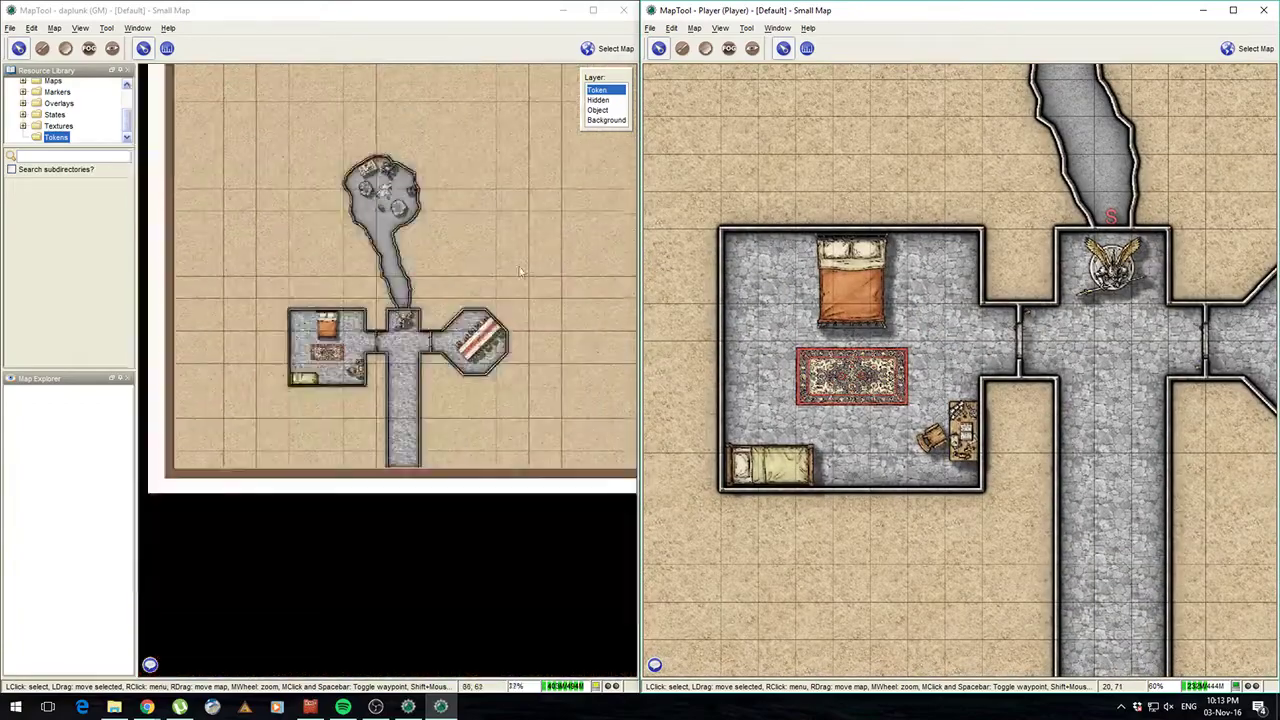
scroll(401, 308, "up", 2)
scroll(401, 308, "down", 2)
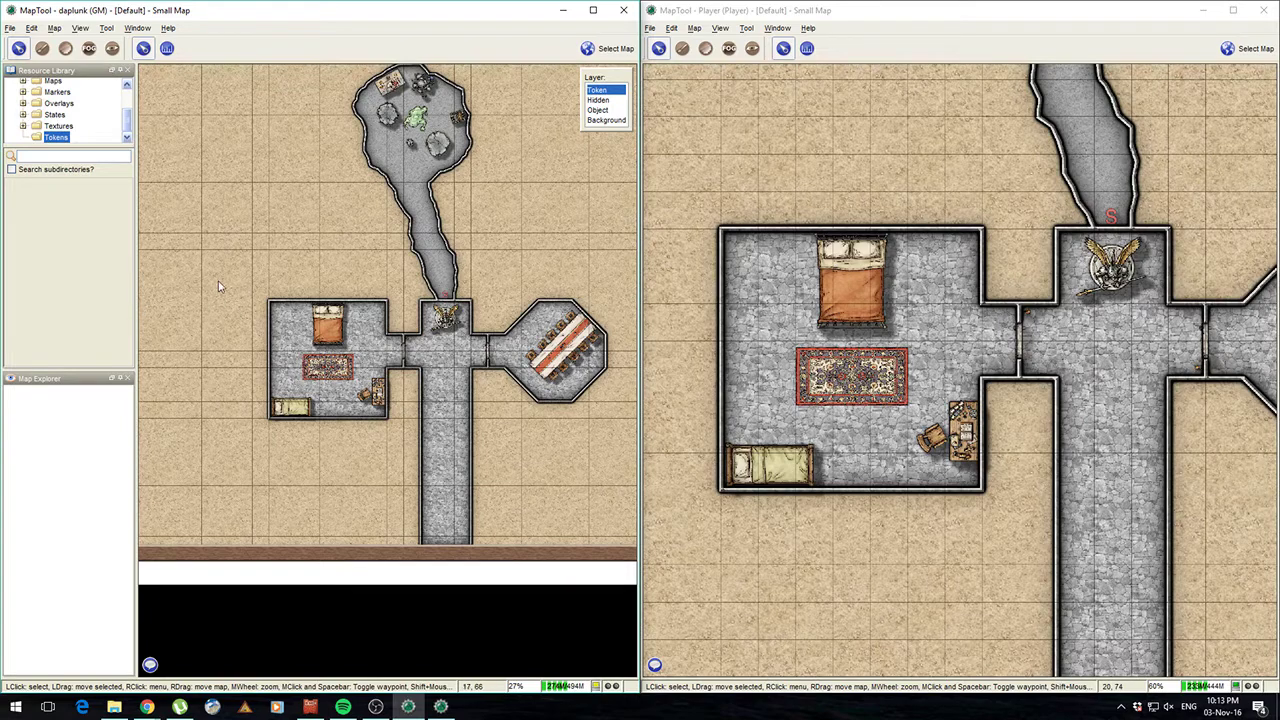
- Turn on Fog-of-War for Small Map in the GM instance
left_click_drag(218, 292, 185, 309)
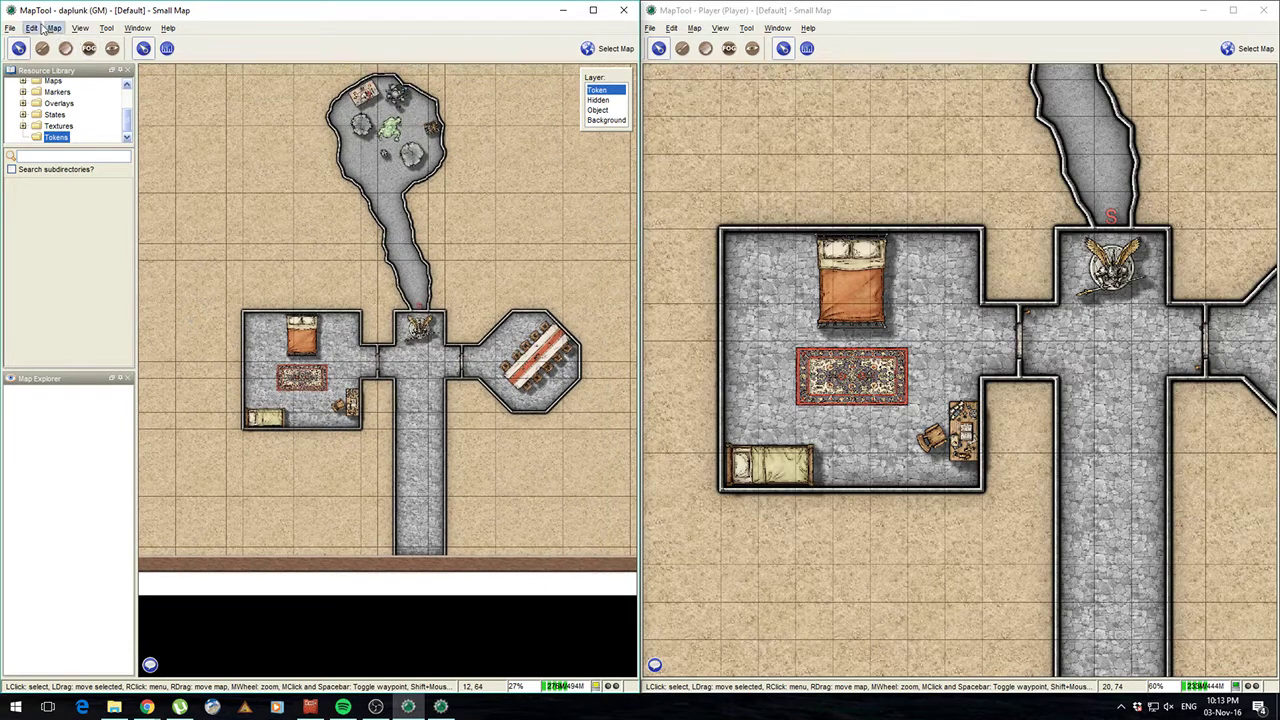
left_click(33, 27)
mouse_move(54, 27)
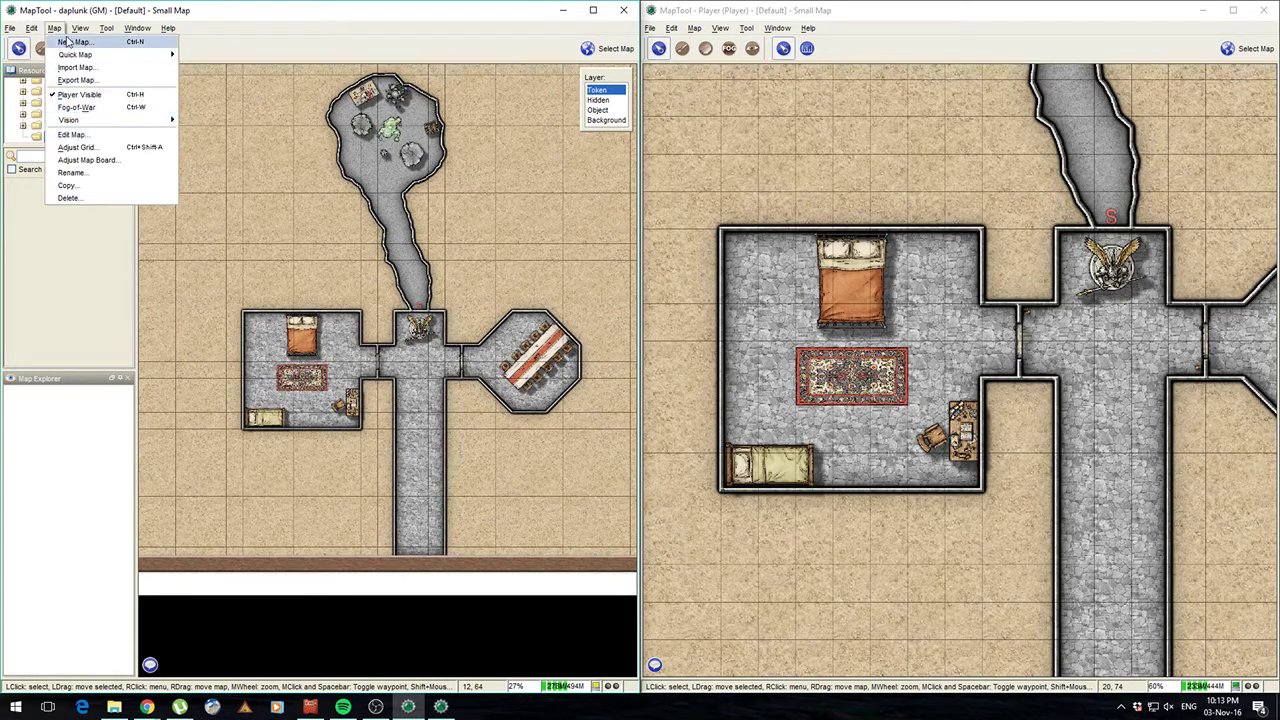
left_click(78, 107)
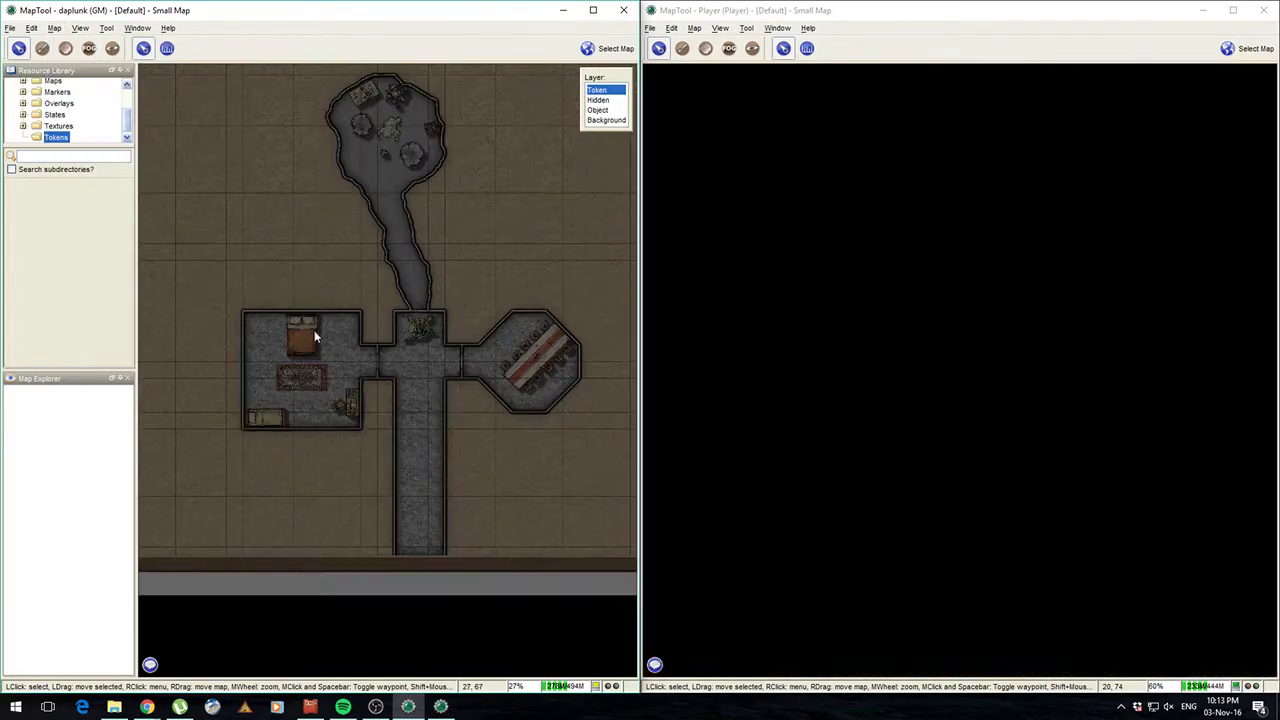
- Expose the long vertical corridor, from the statue alcove down to the map's edge, with a rectangular fog area
left_click_drag(354, 240, 316, 288)
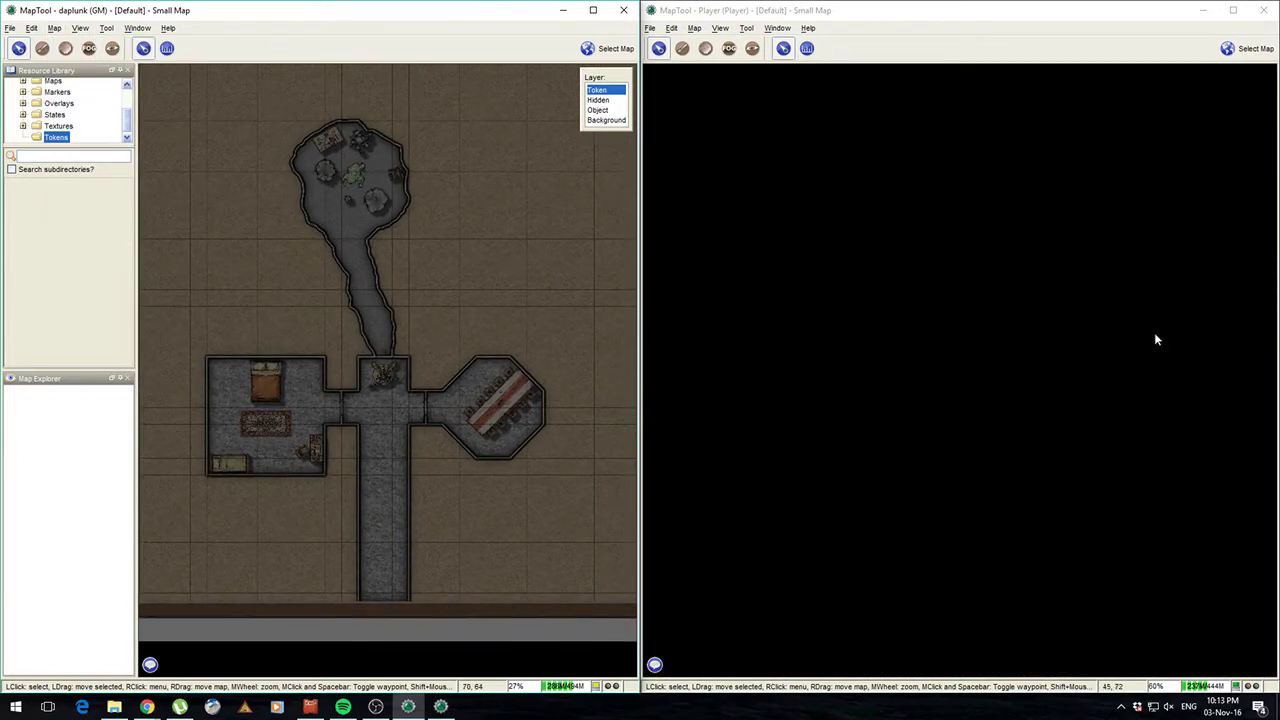
left_click(88, 49)
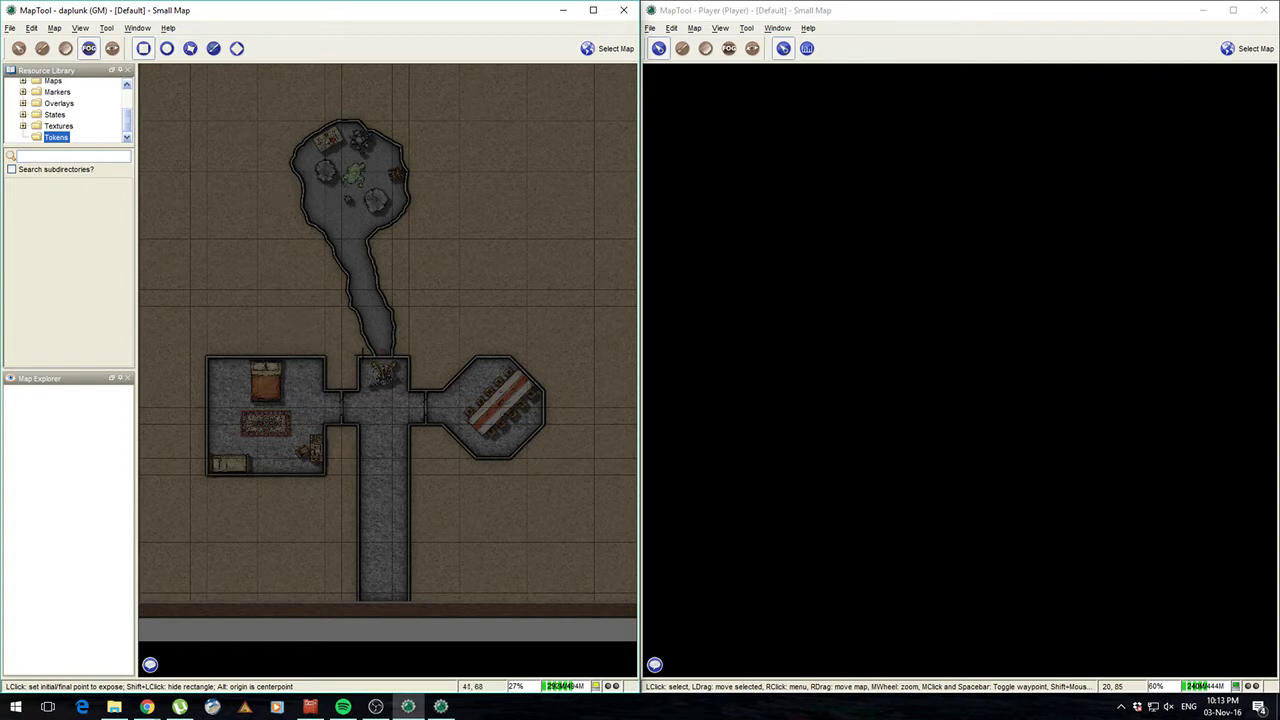
left_click_drag(354, 353, 409, 601)
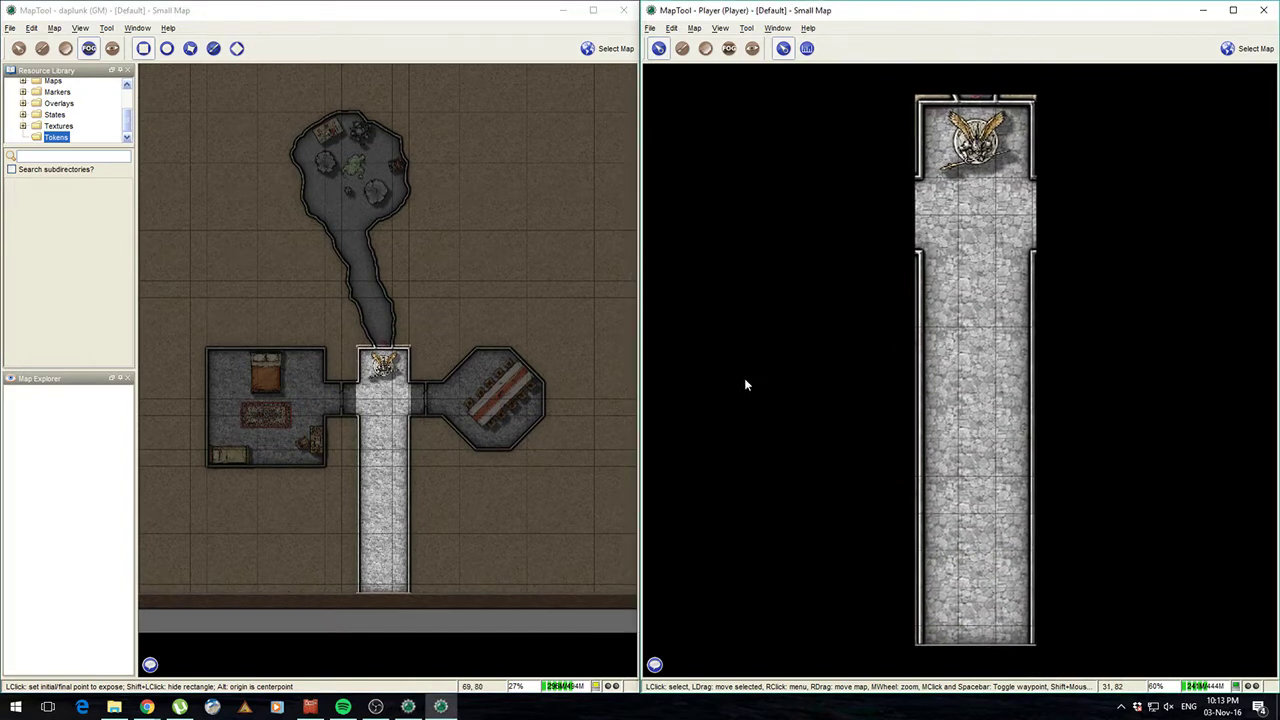
- Hide the exposed strip beyond the wall above the statue alcove with thin fog rectangles
scroll(415, 440, "up", 1)
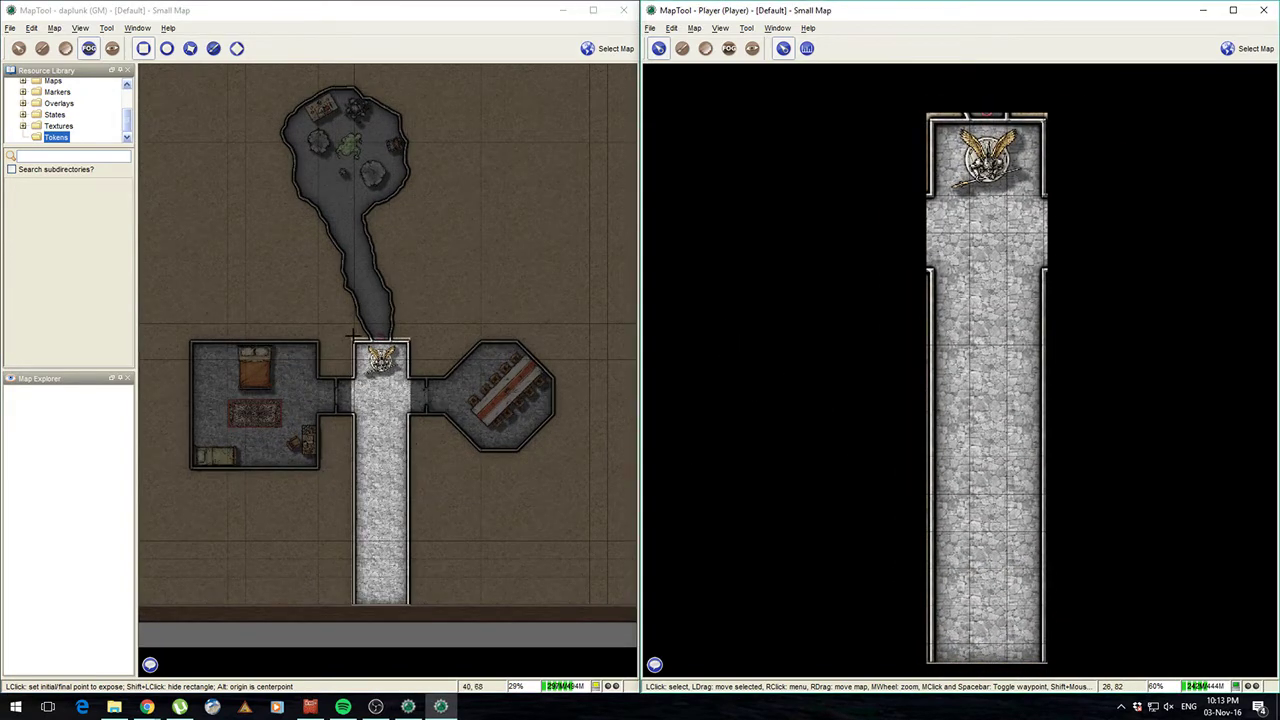
left_click(344, 340)
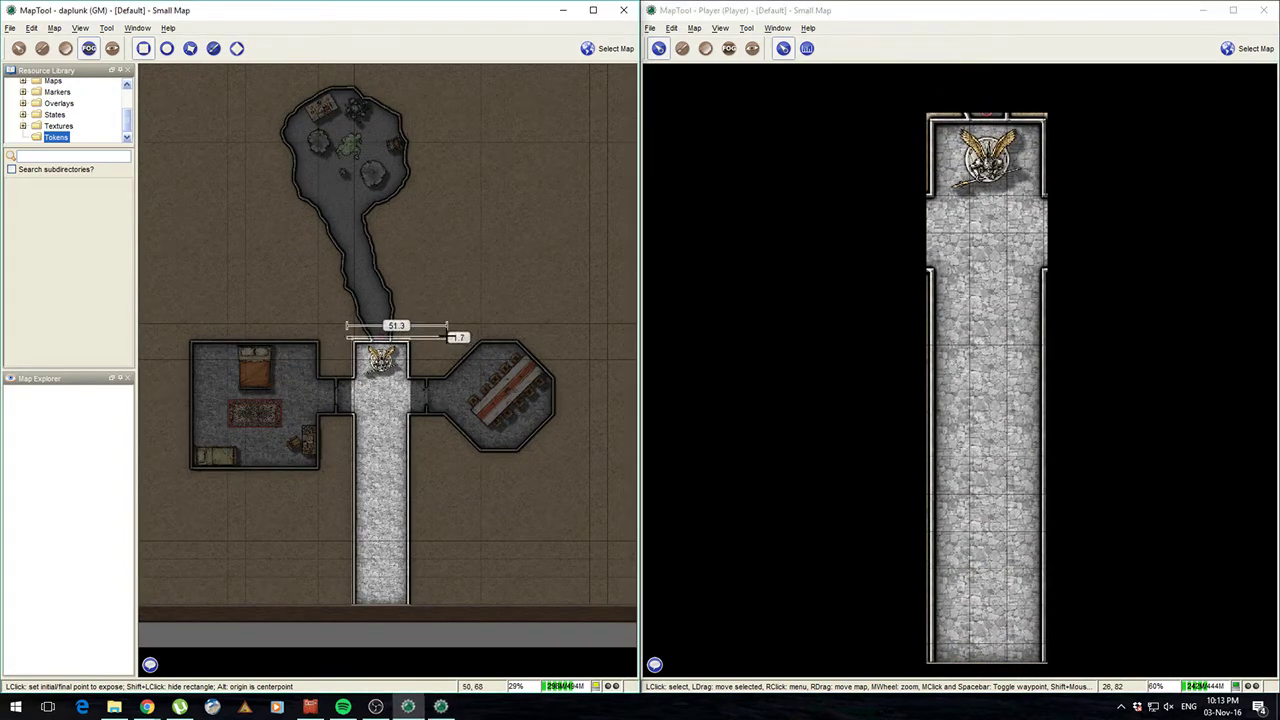
left_click(446, 335)
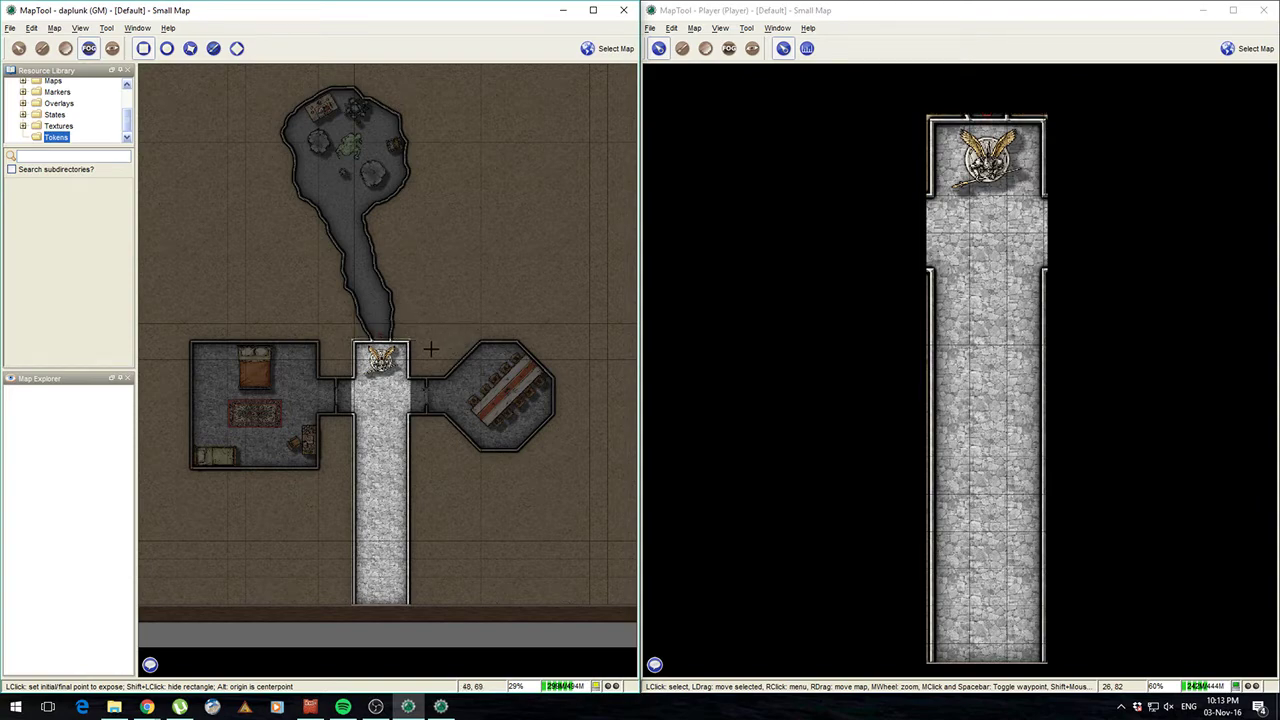
scroll(430, 348, "up", 4)
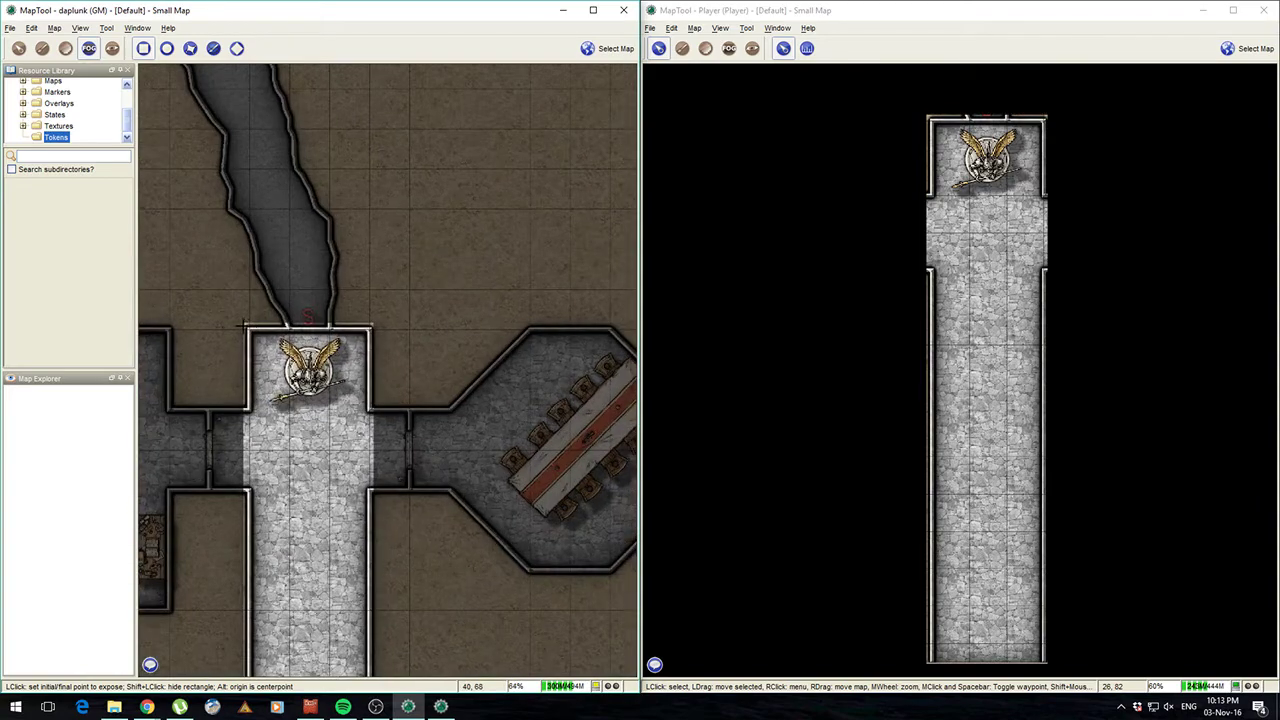
left_click(243, 325)
left_click(437, 327)
left_click_drag(333, 398, 433, 350)
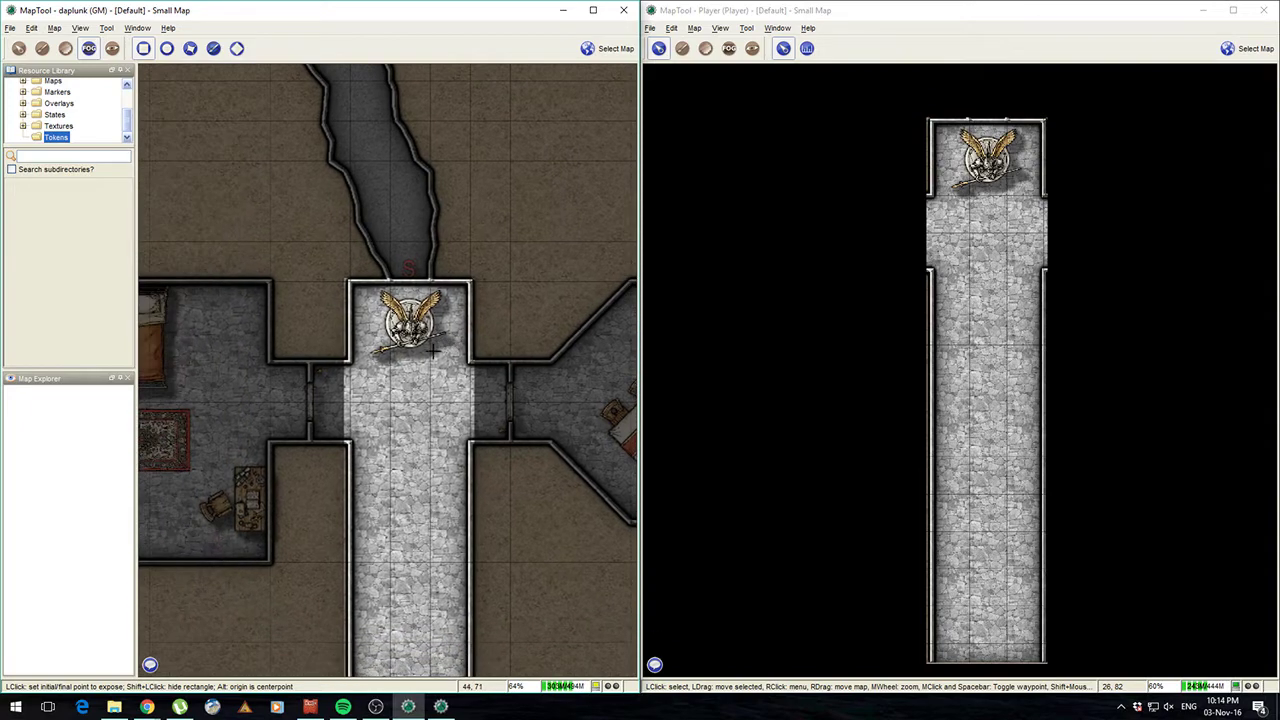
- Trim the remaining exposed sliver along the outer edge of the alcove's upper wall with closer fog rectangles
scroll(414, 398, "up", 4)
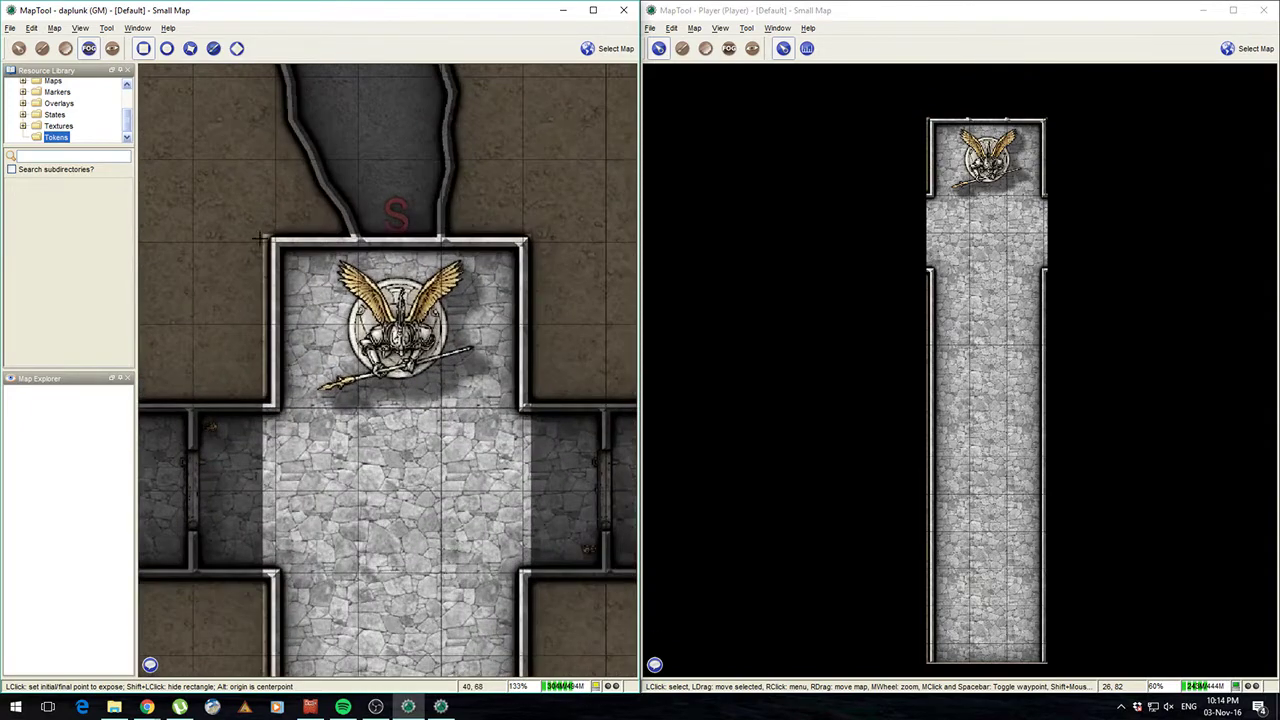
left_click(263, 240)
left_click(576, 228)
left_click_drag(417, 388, 467, 327)
scroll(410, 241, "up", 5)
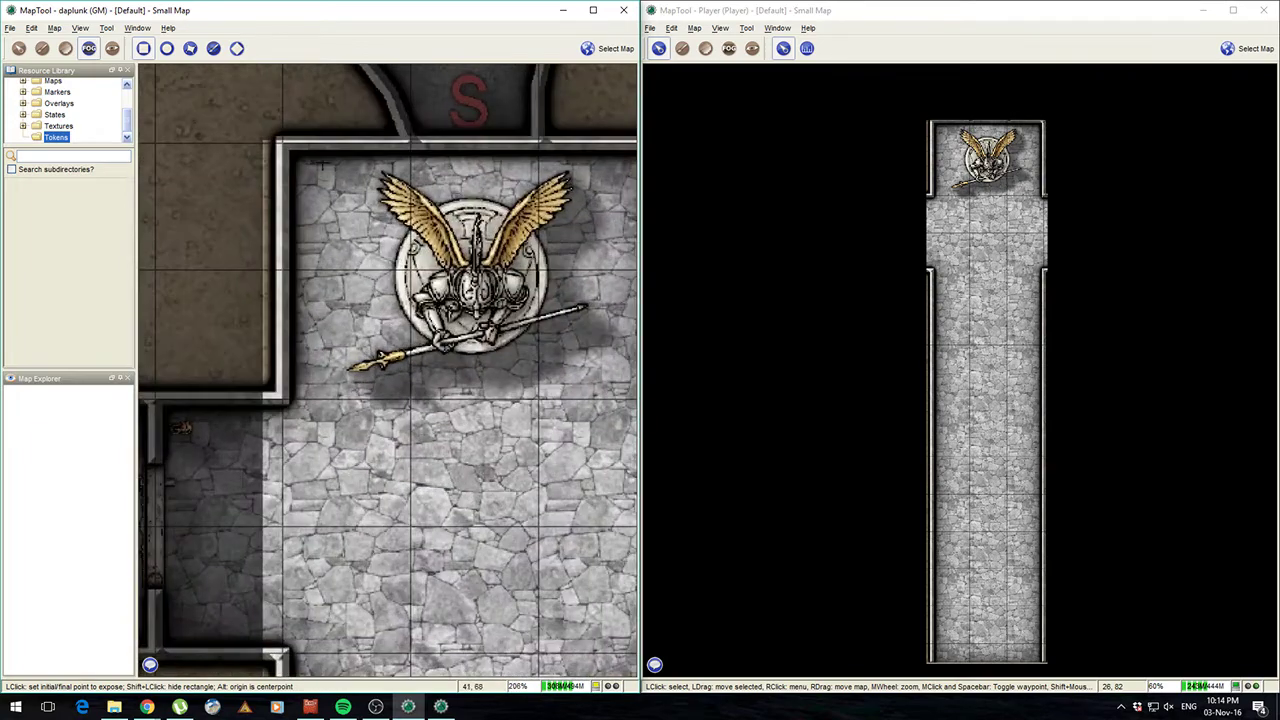
left_click_drag(333, 185, 325, 221)
scroll(325, 221, "down", 4)
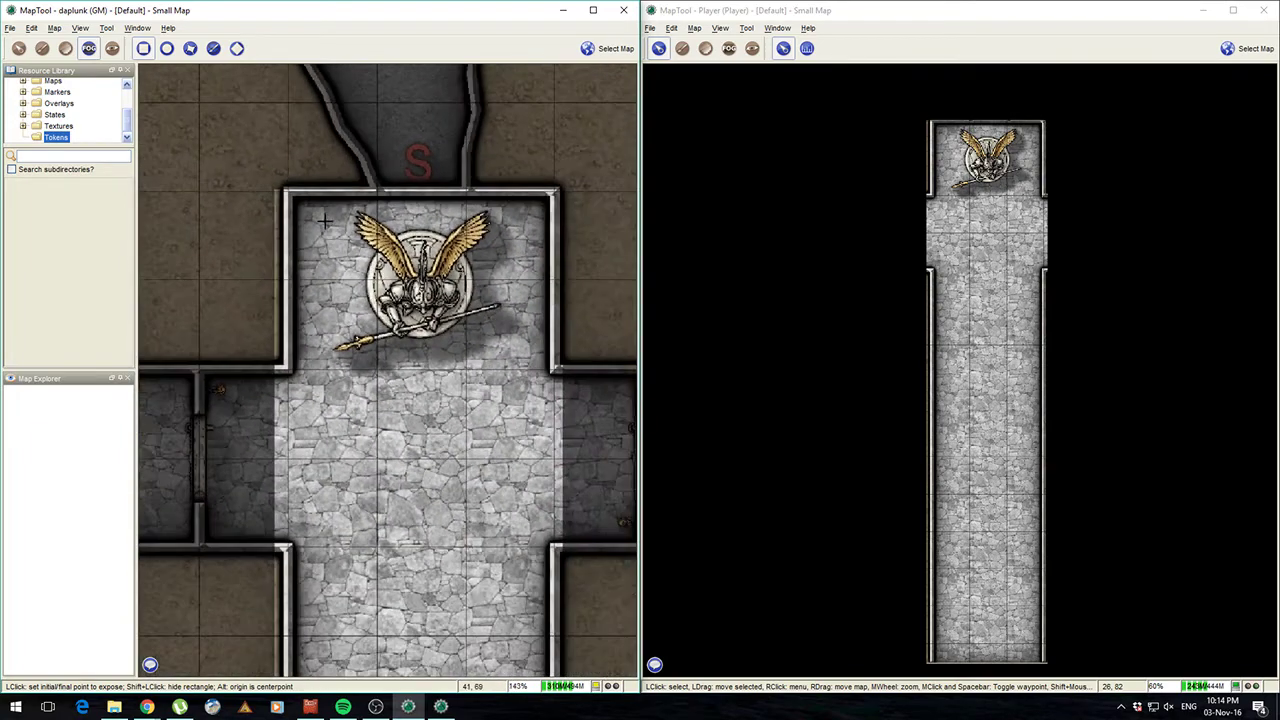
left_click(265, 190)
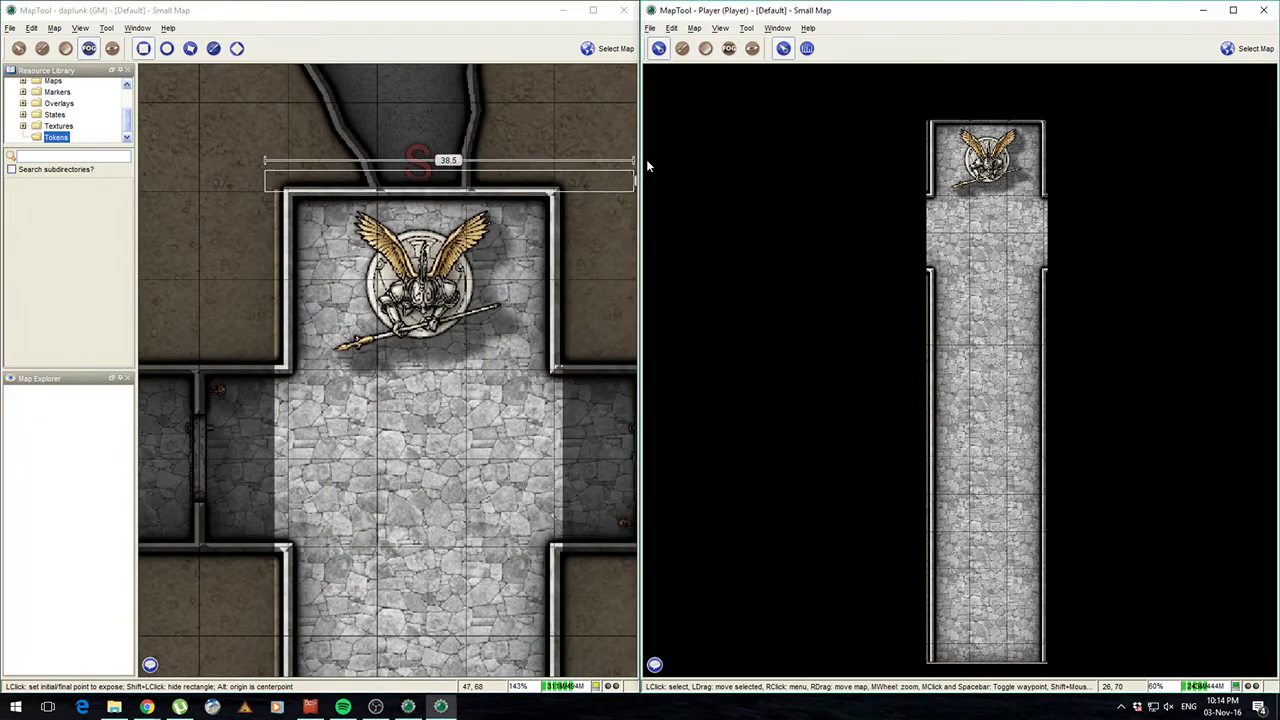
left_click(593, 170)
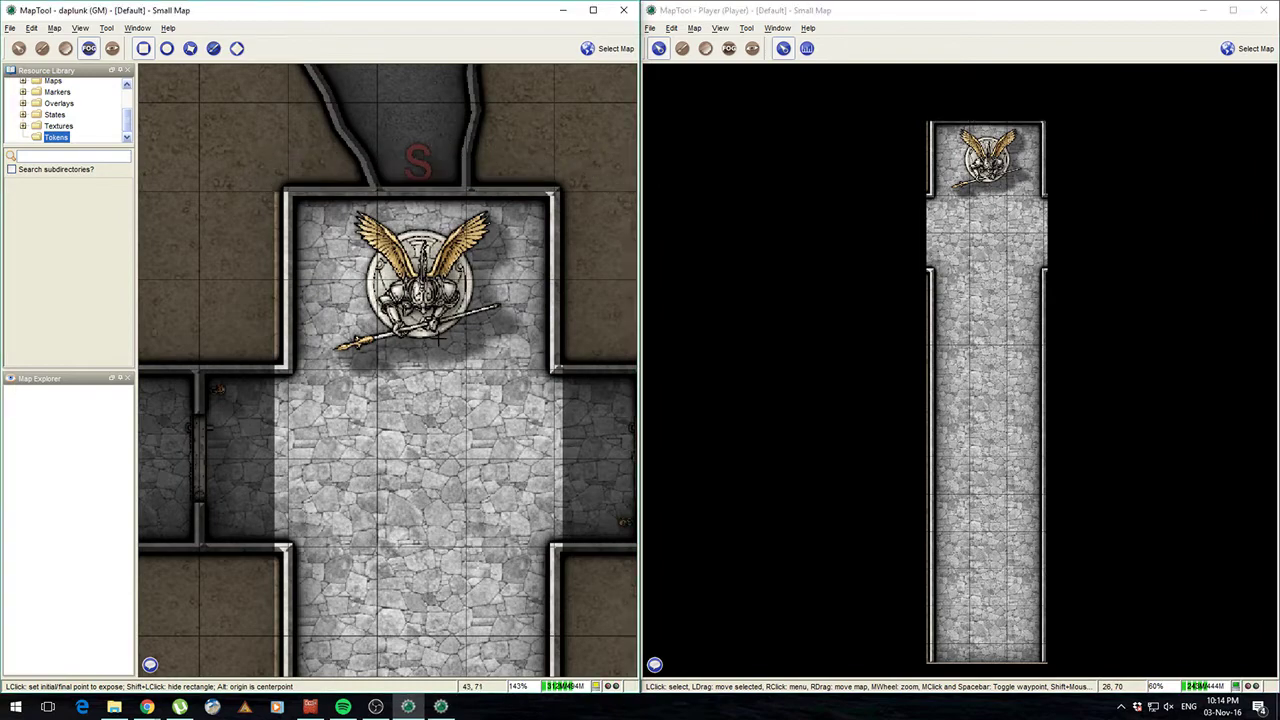
- Hide the corridor crossing with a fog rectangle, and expose it again from door to door, about 47.7 by 20.2
left_click_drag(418, 372, 491, 320)
left_click_drag(409, 423, 369, 277)
scroll(403, 301, "down", 7)
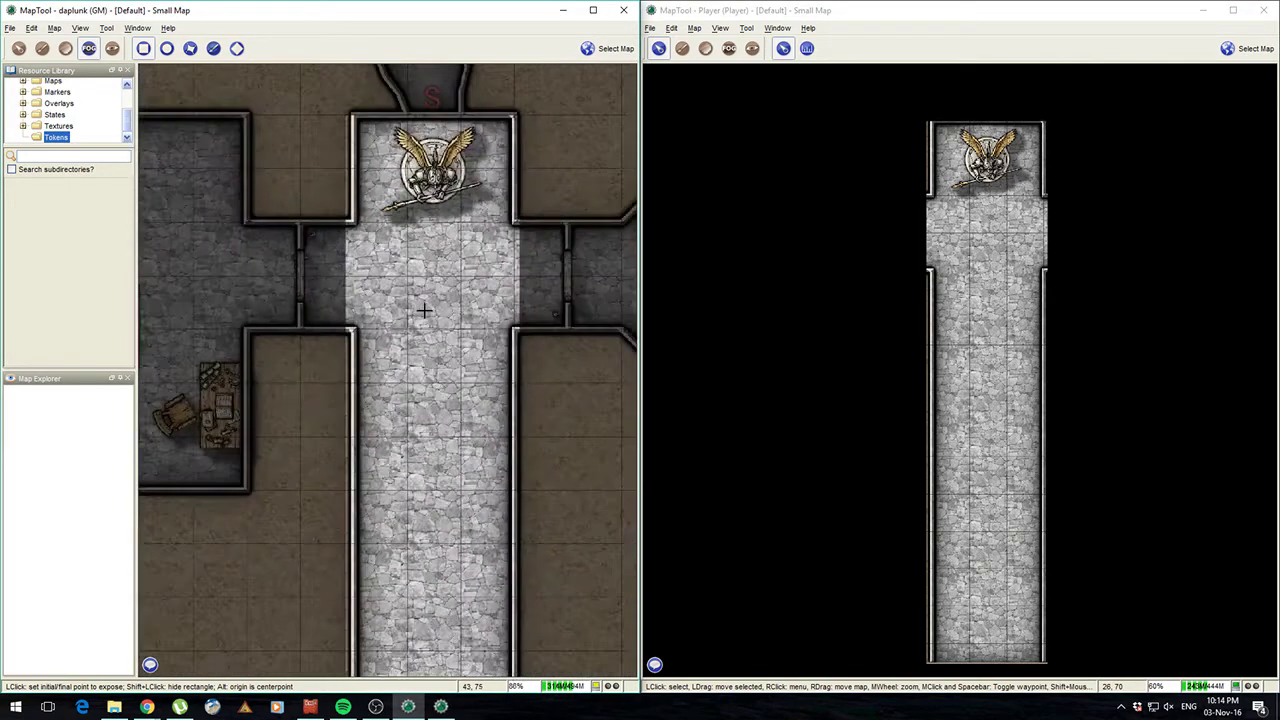
scroll(400, 316, "down", 3)
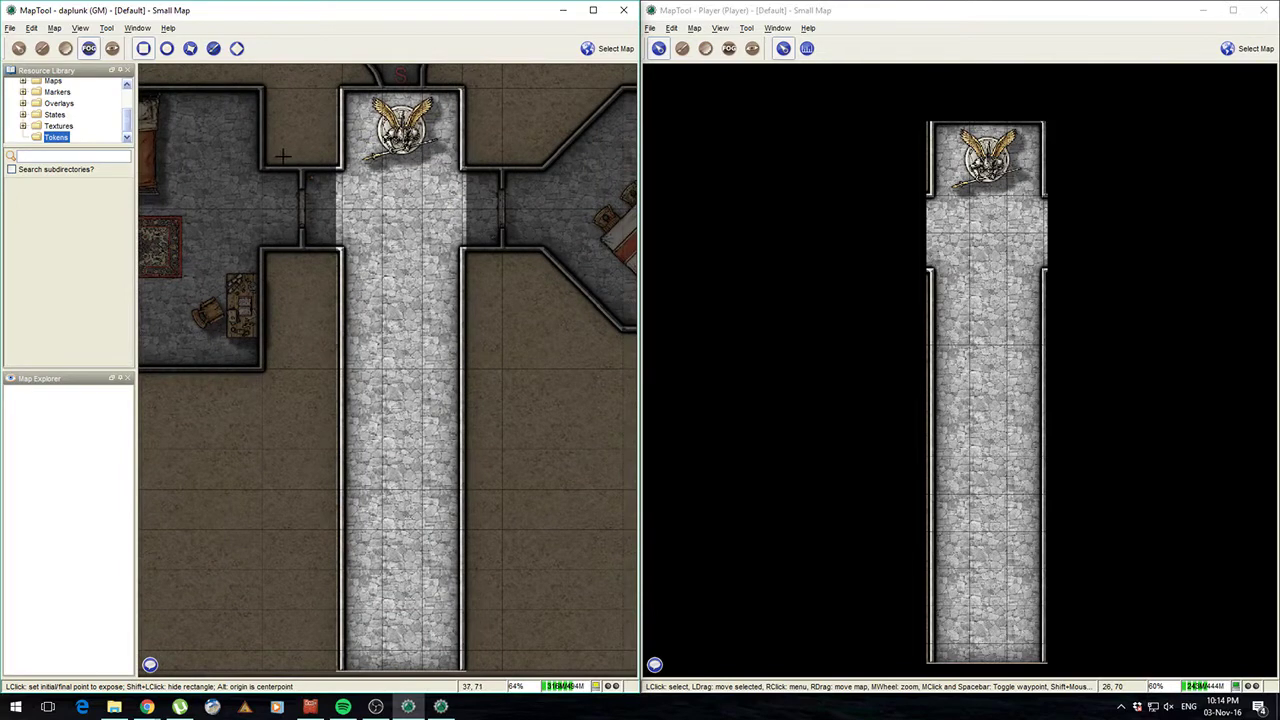
left_click(296, 160, "shift")
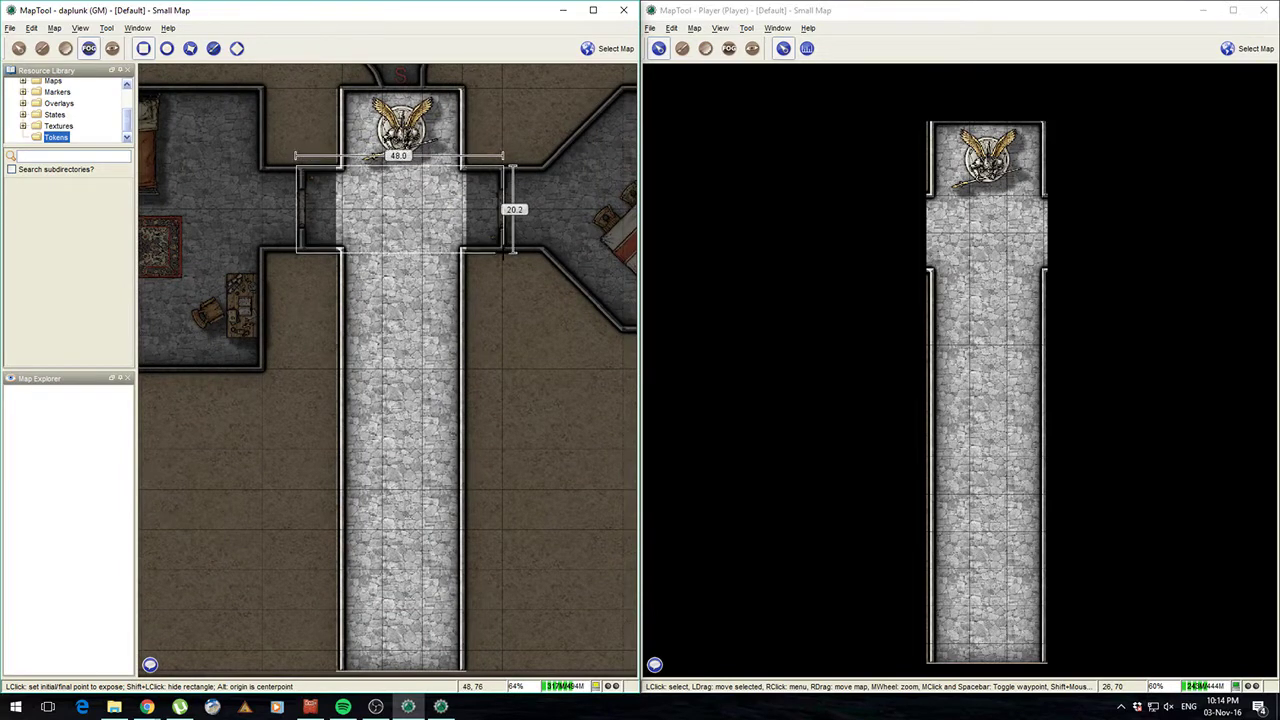
left_click(532, 252, "shift")
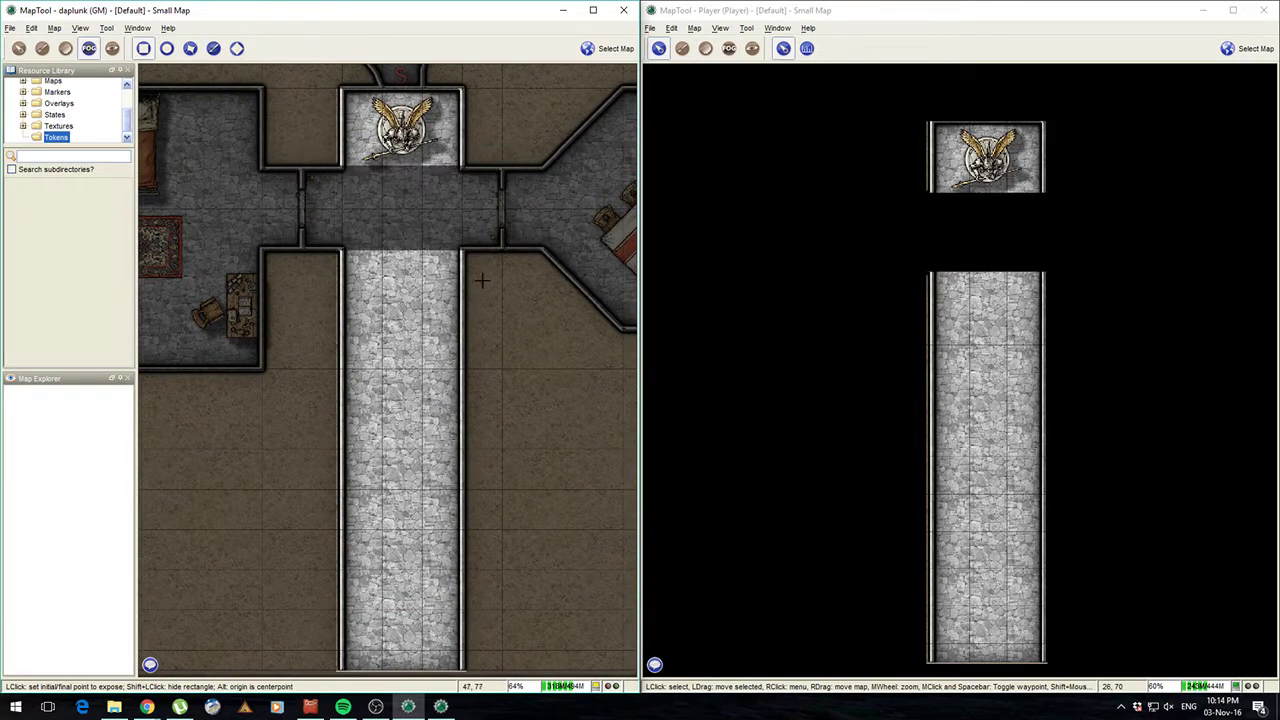
left_click(504, 160)
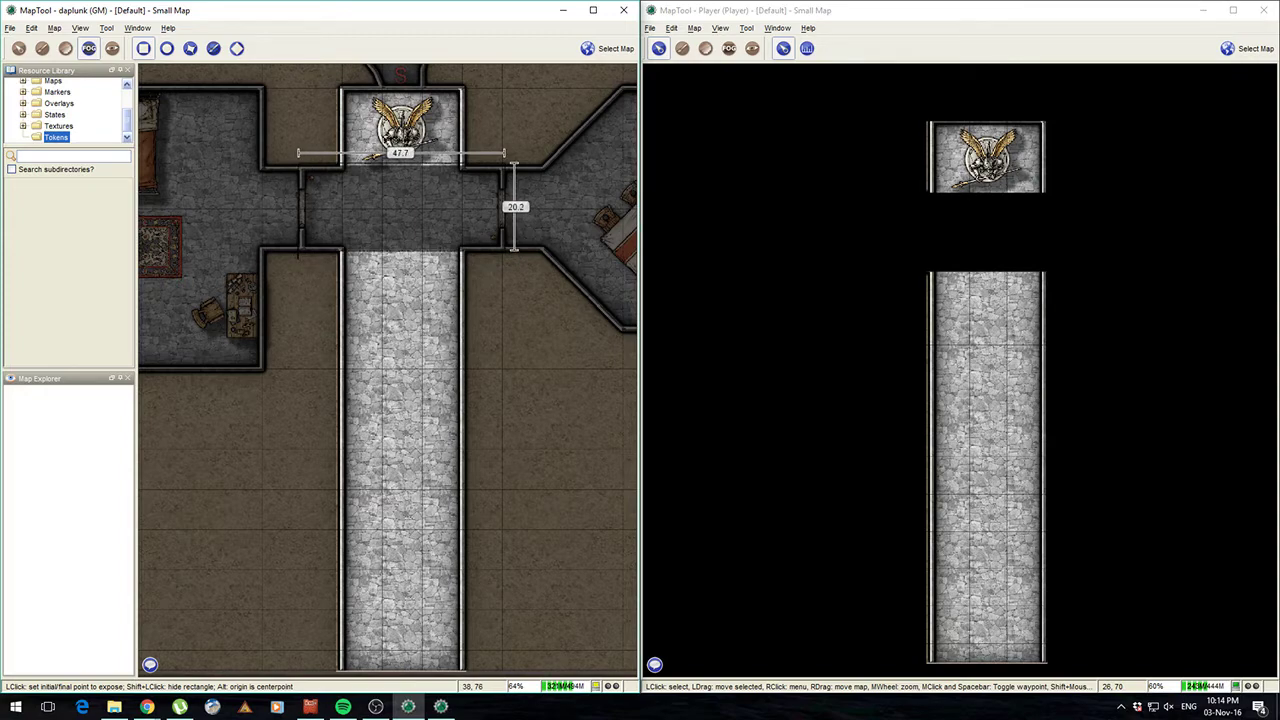
left_click(298, 250)
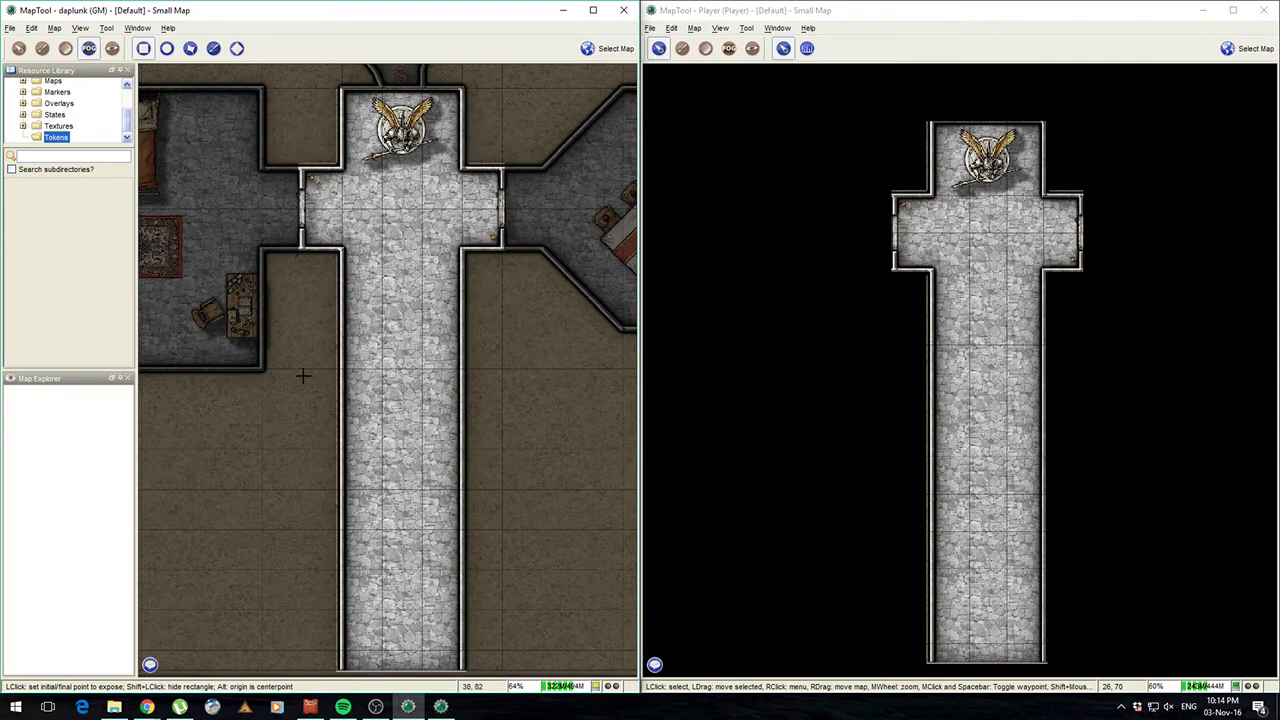
- Expose the bedroom west of the corridor with a fog rectangle about 67 by 66.1
left_click_drag(368, 323, 192, 397)
left_click_drag(261, 376, 586, 326)
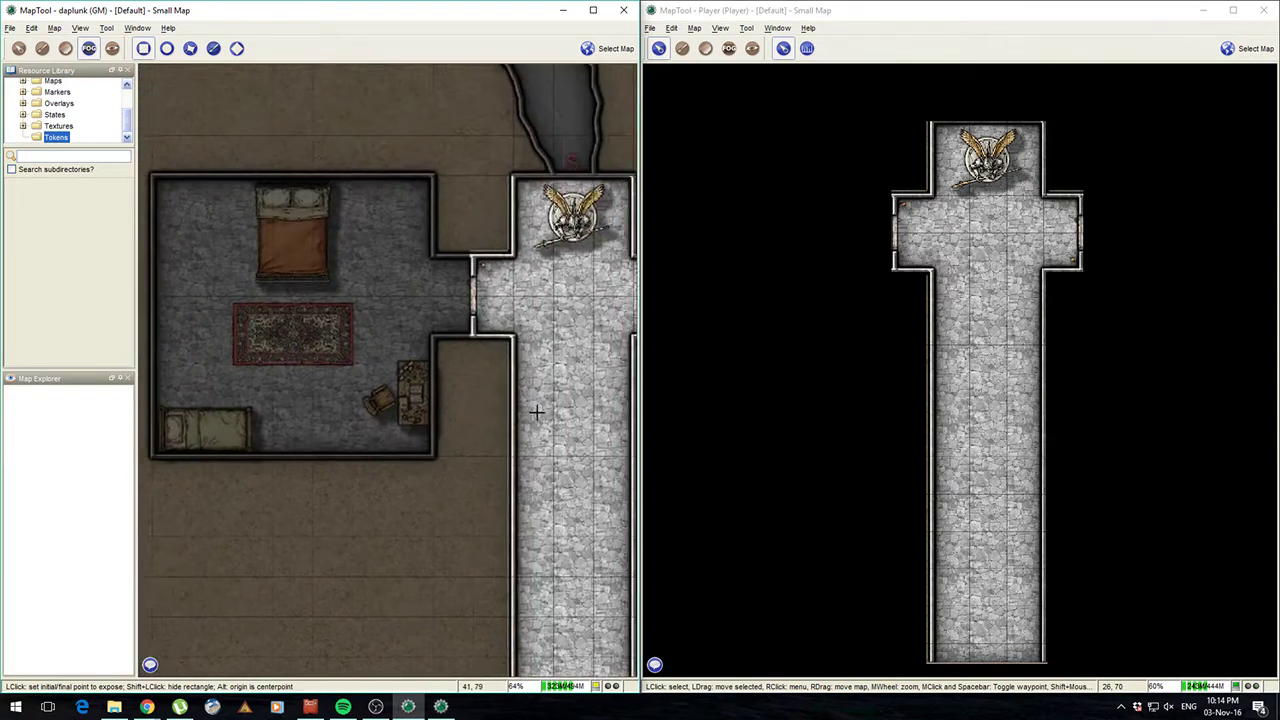
left_click_drag(537, 412, 625, 366)
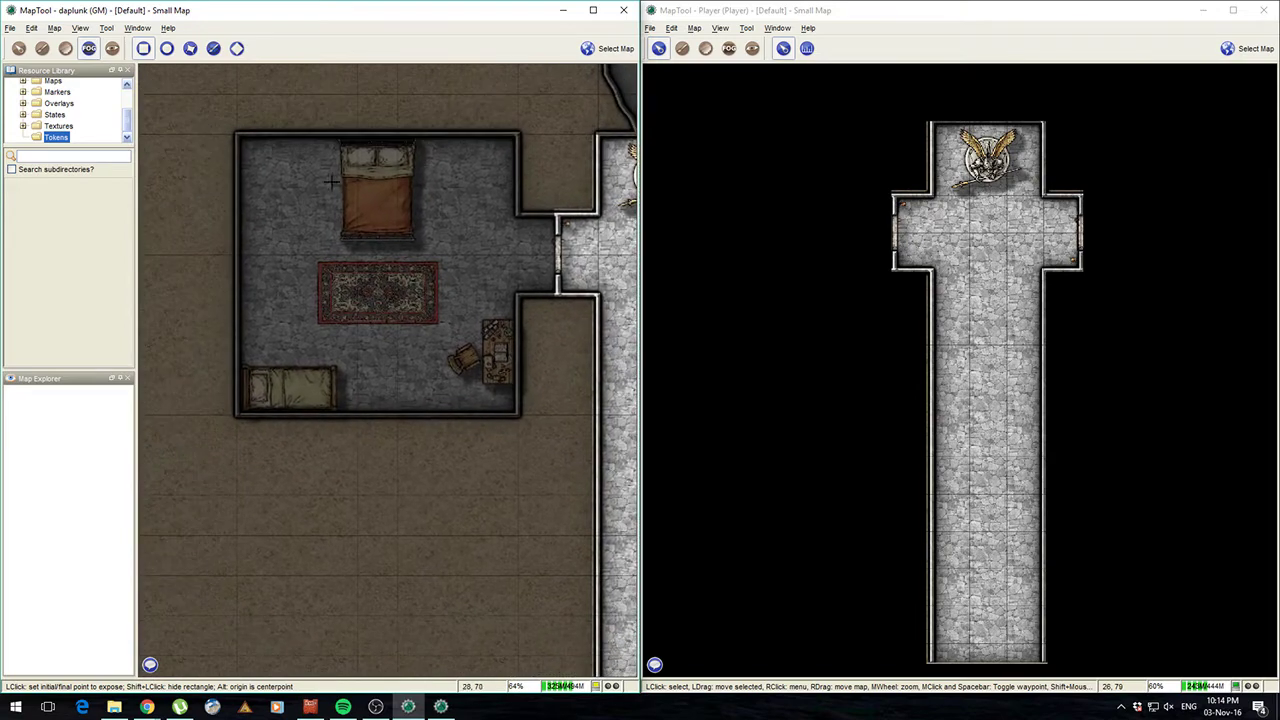
left_click(231, 128)
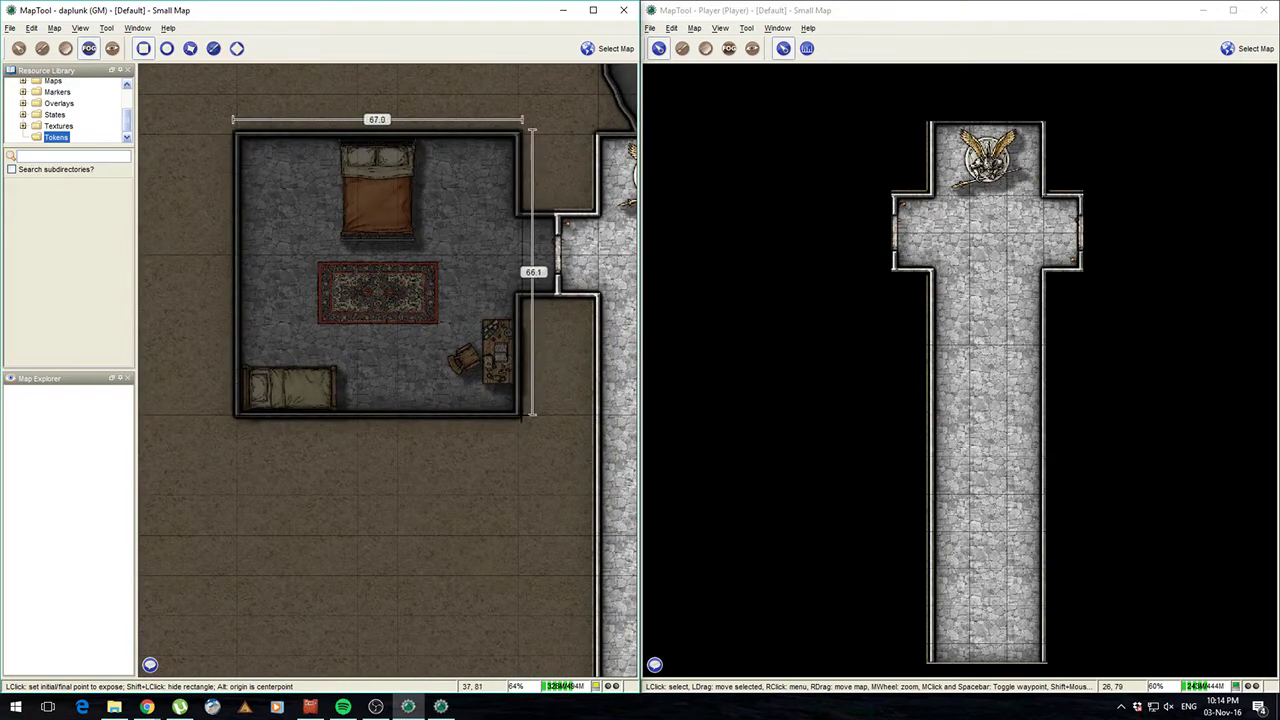
left_click(520, 418)
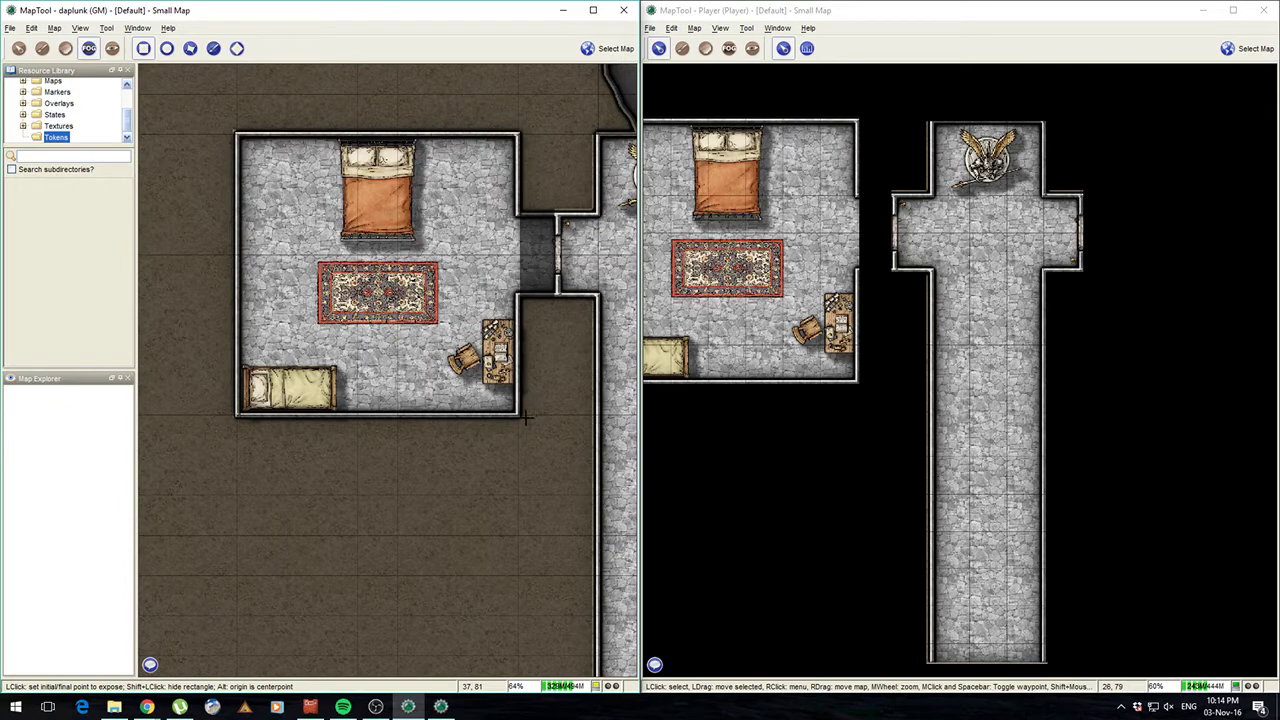
- Hide the whole bedroom under fog again, and expose it once more with a rectangle along its walls
left_click(524, 418, "shift")
left_click(216, 122, "shift")
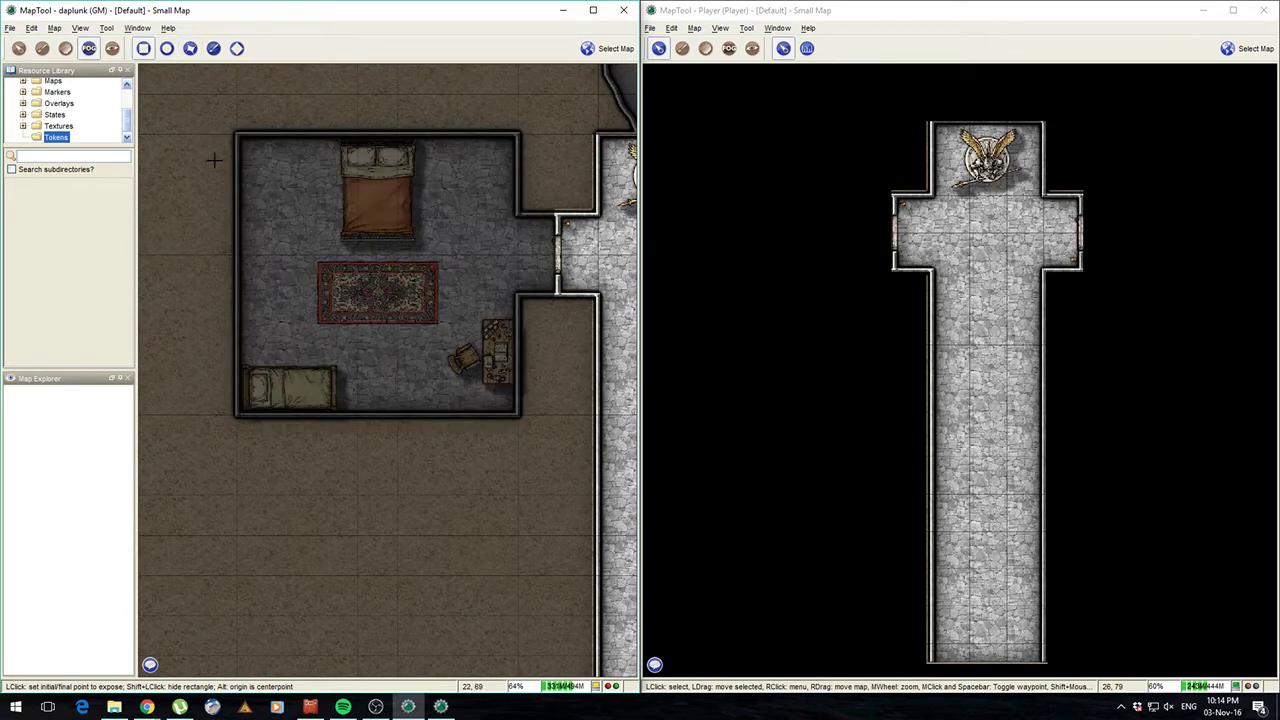
left_click(231, 128)
left_click(520, 418)
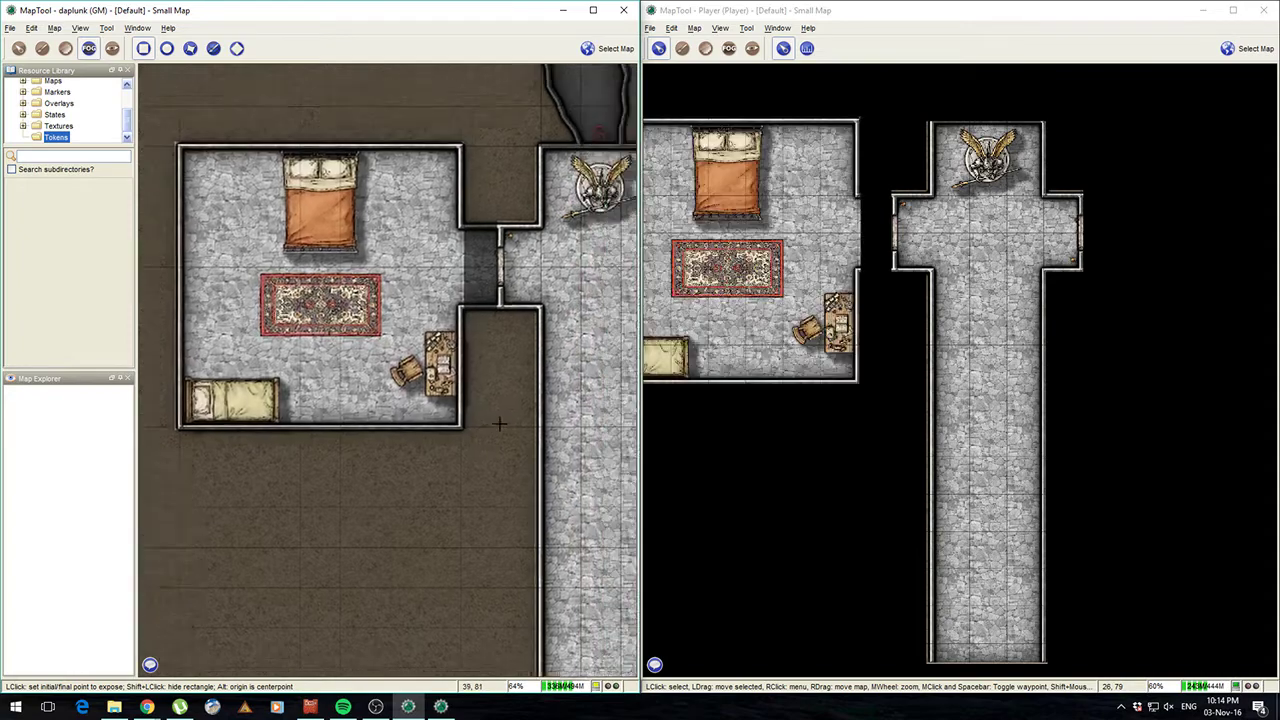
- Expose the short passage between the bedroom and the corridor door with a fog rectangle about 21.9 by 21
left_click(429, 228)
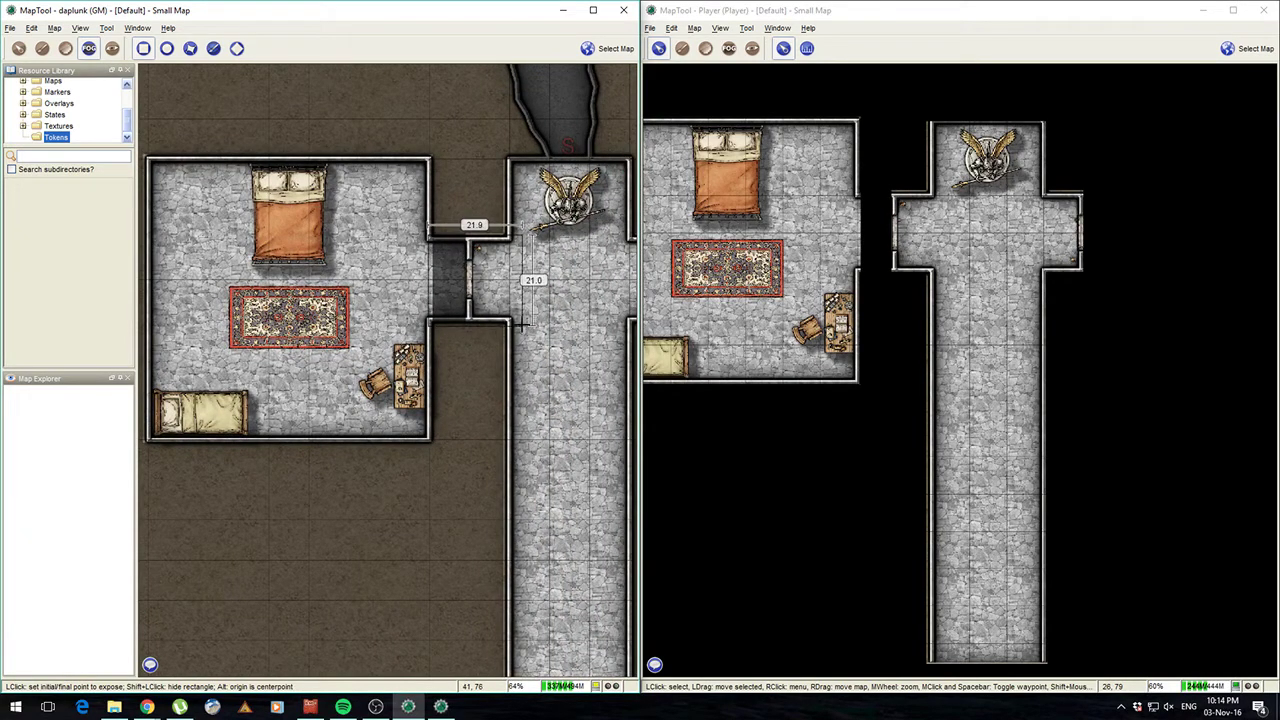
left_click(518, 324)
left_click_drag(457, 443, 583, 485)
scroll(300, 463, "down", 3)
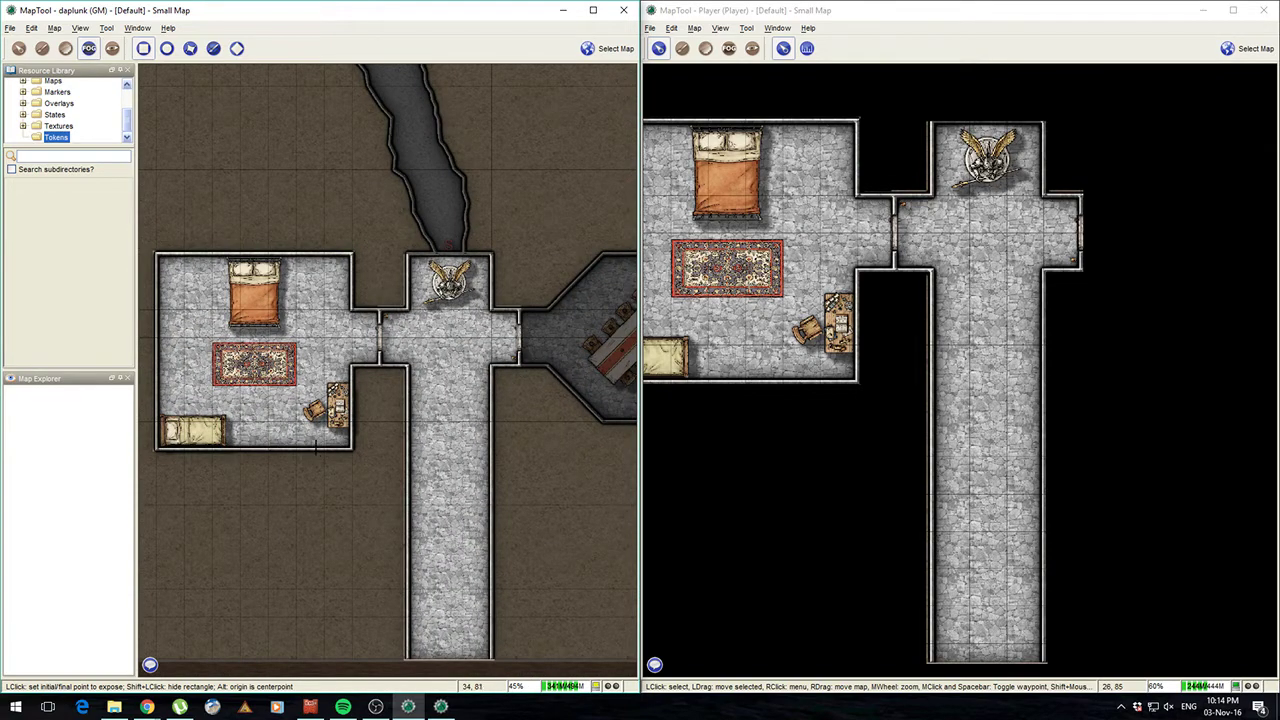
- Hide the bedroom, corridor and crossing under fog again with one large rectangle around all the exposed areas
left_click_drag(974, 244, 1055, 234)
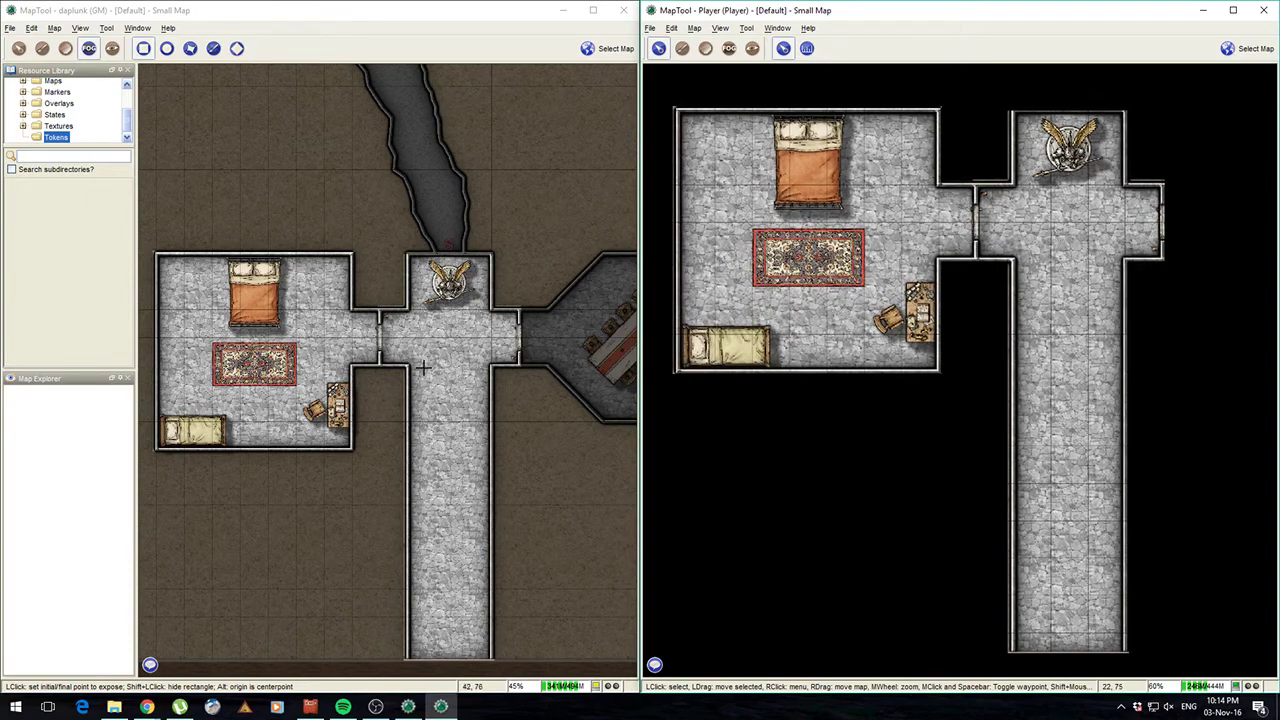
left_click_drag(309, 313, 362, 276)
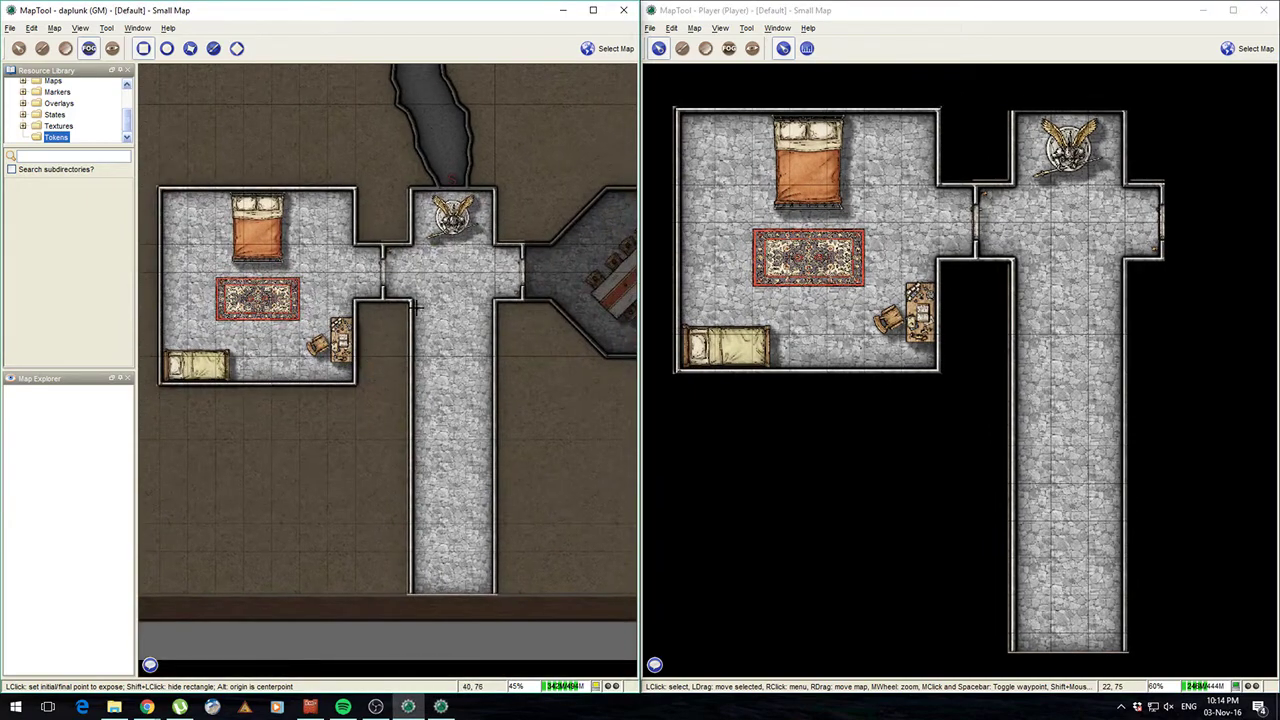
left_click_drag(458, 335, 528, 287)
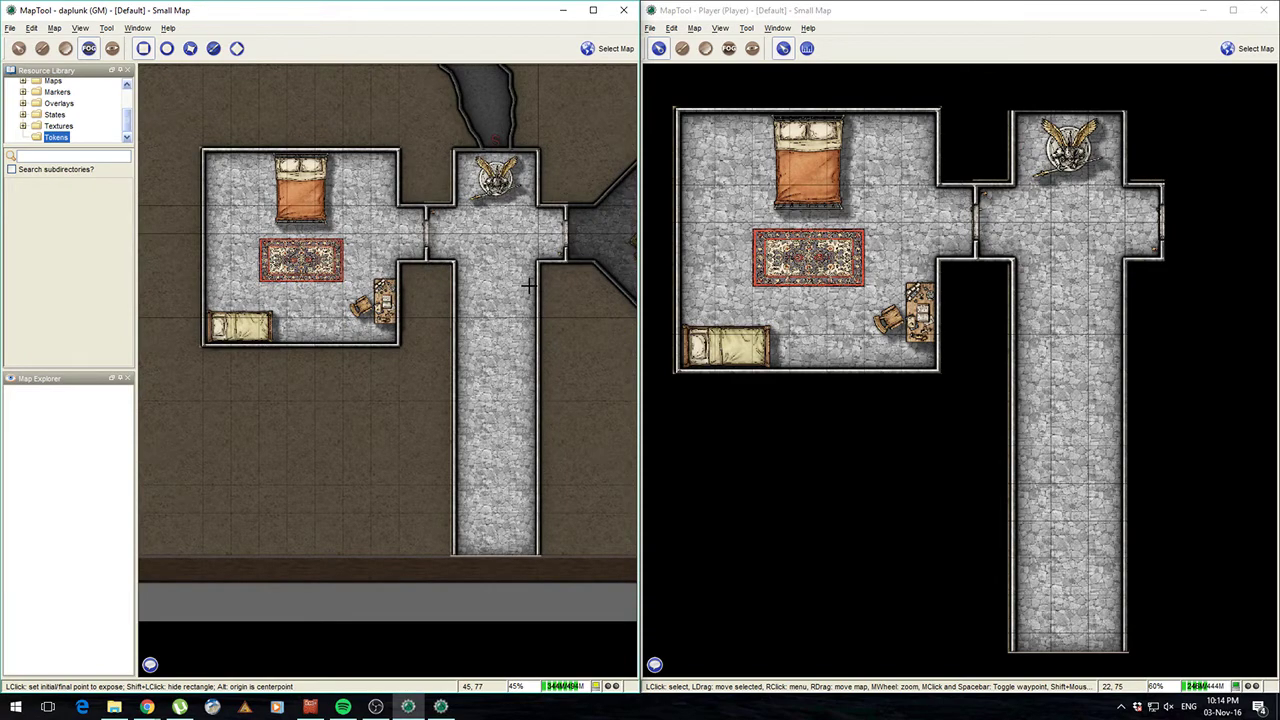
scroll(434, 284, "down", 3)
left_click_drag(165, 143, 519, 514)
left_click(533, 526)
left_click(147, 105, "shift")
mouse_move(401, 384)
left_mouse_down()
mouse_move(303, 301)
mouse_move(380, 300)
mouse_move(364, 381)
mouse_move(381, 382)
left_mouse_up()
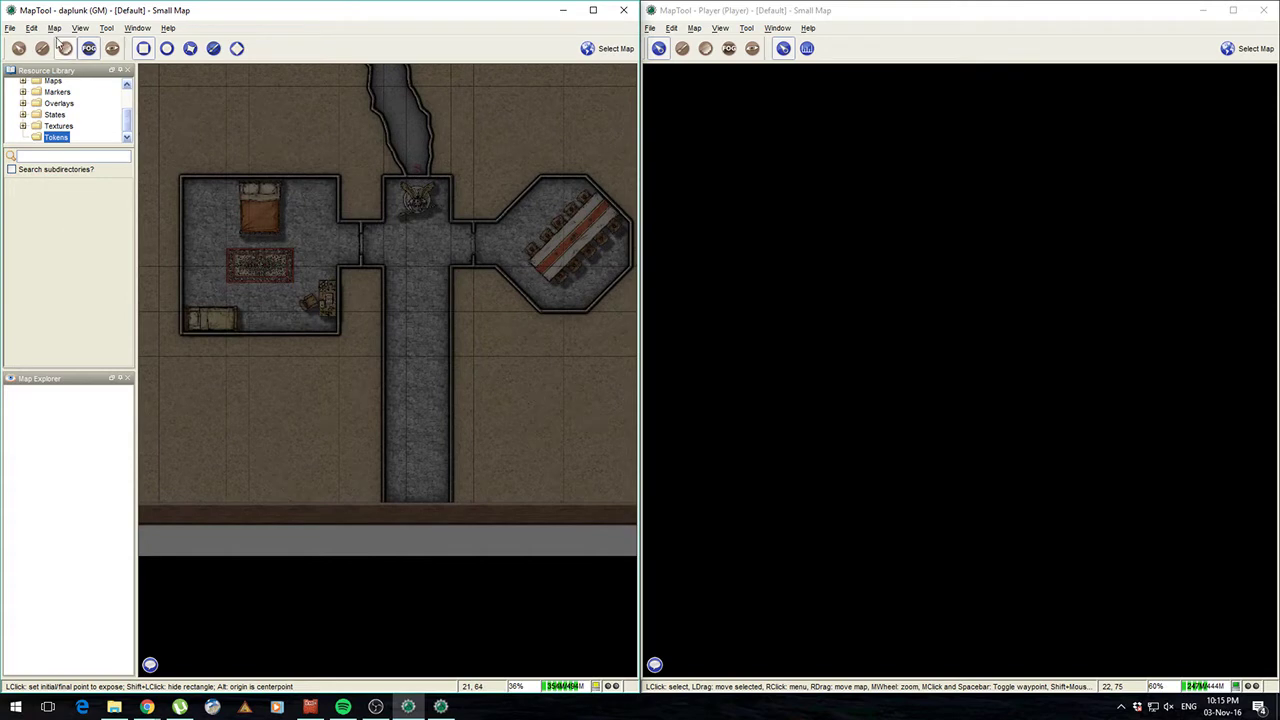
- Place the round Eagle token from the Tokens library at the corridor's south end as a visible PC named Line of Sight
left_click(60, 125)
left_click(56, 137)
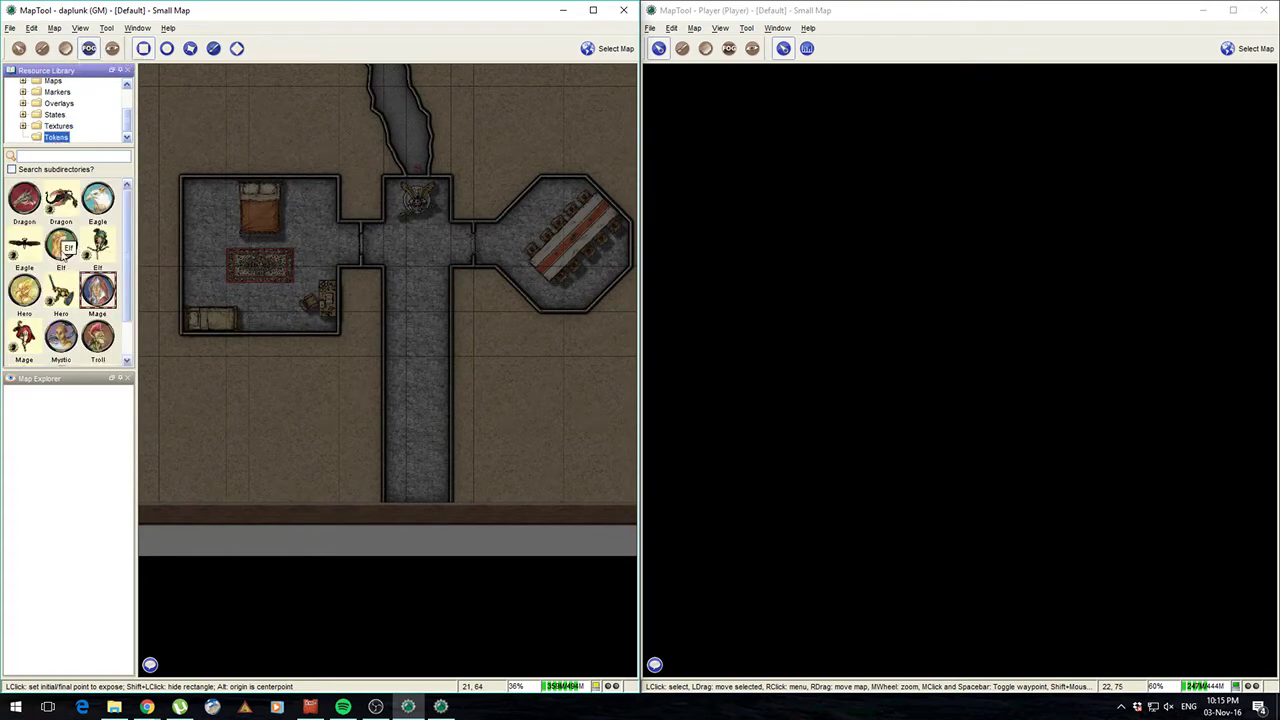
left_click_drag(482, 536, 427, 491)
left_click(423, 486)
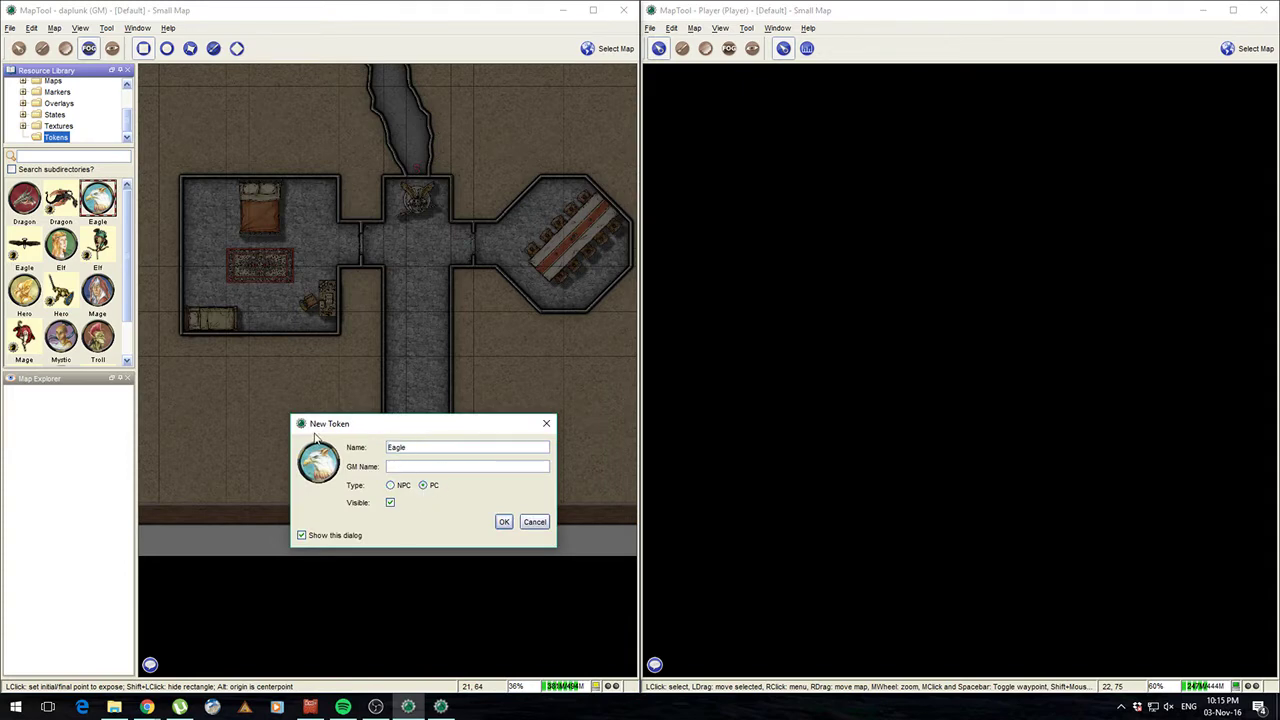
key("Tab")
type("L")
key("Return")
- Check the sight setting in the Line of Sight token's configuration
scroll(318, 440, "up", 3)
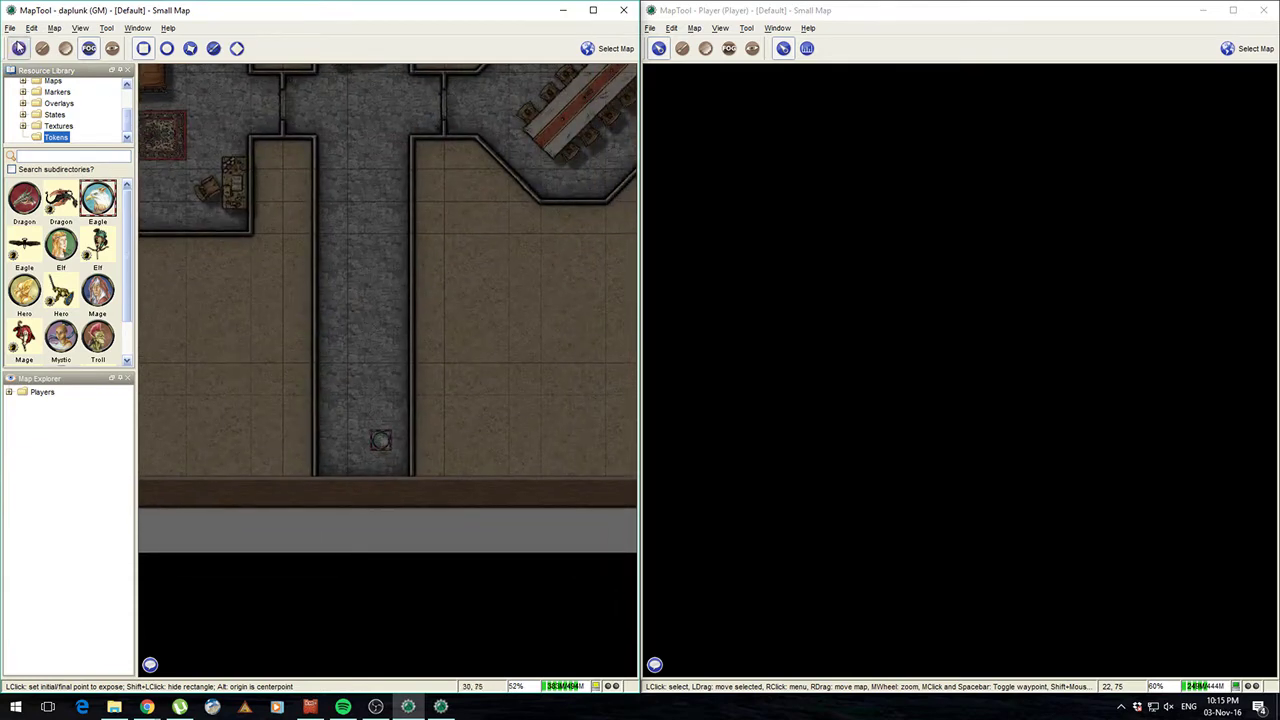
left_click(19, 48)
right_click(378, 446)
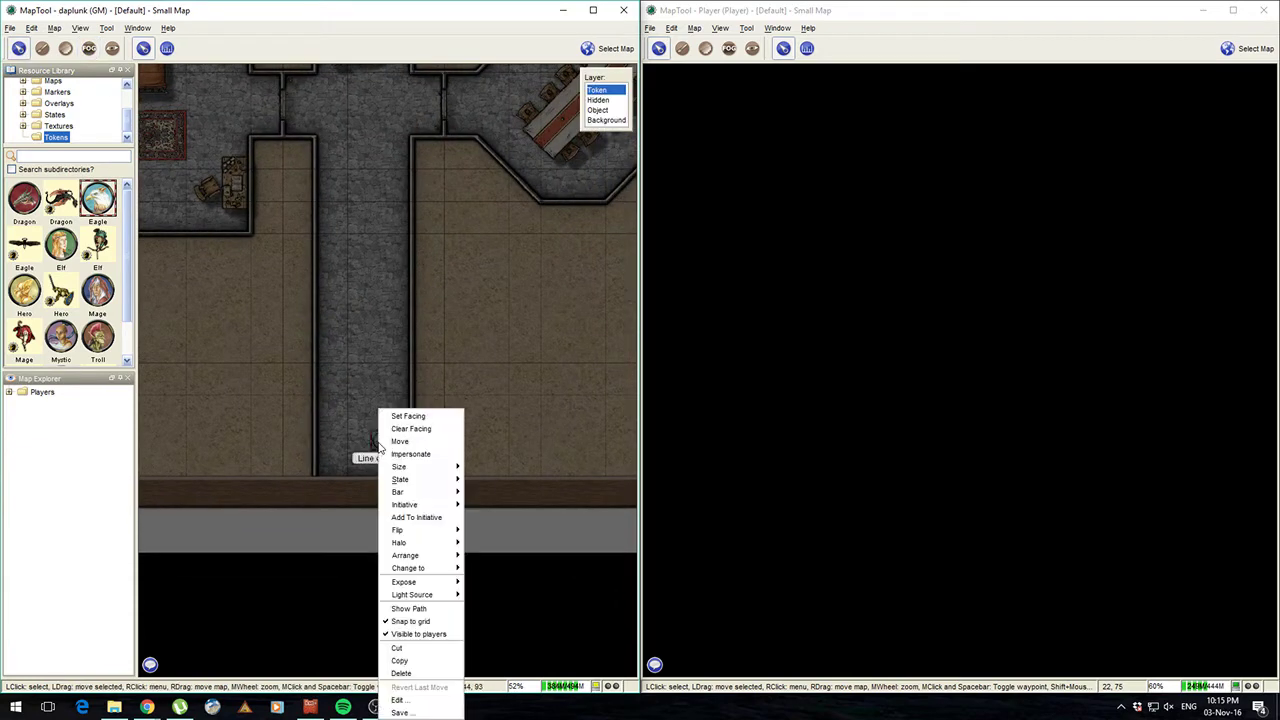
left_click(402, 702)
left_click(345, 214)
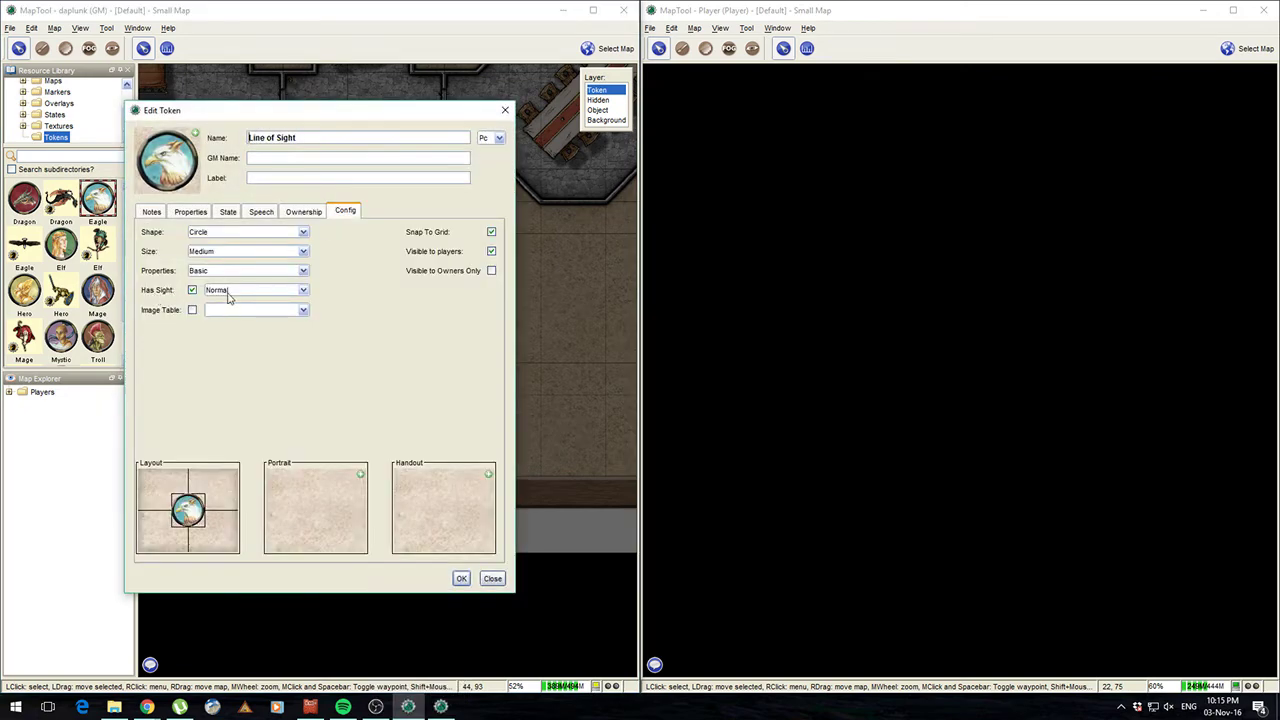
left_click(461, 580)
left_click(461, 578)
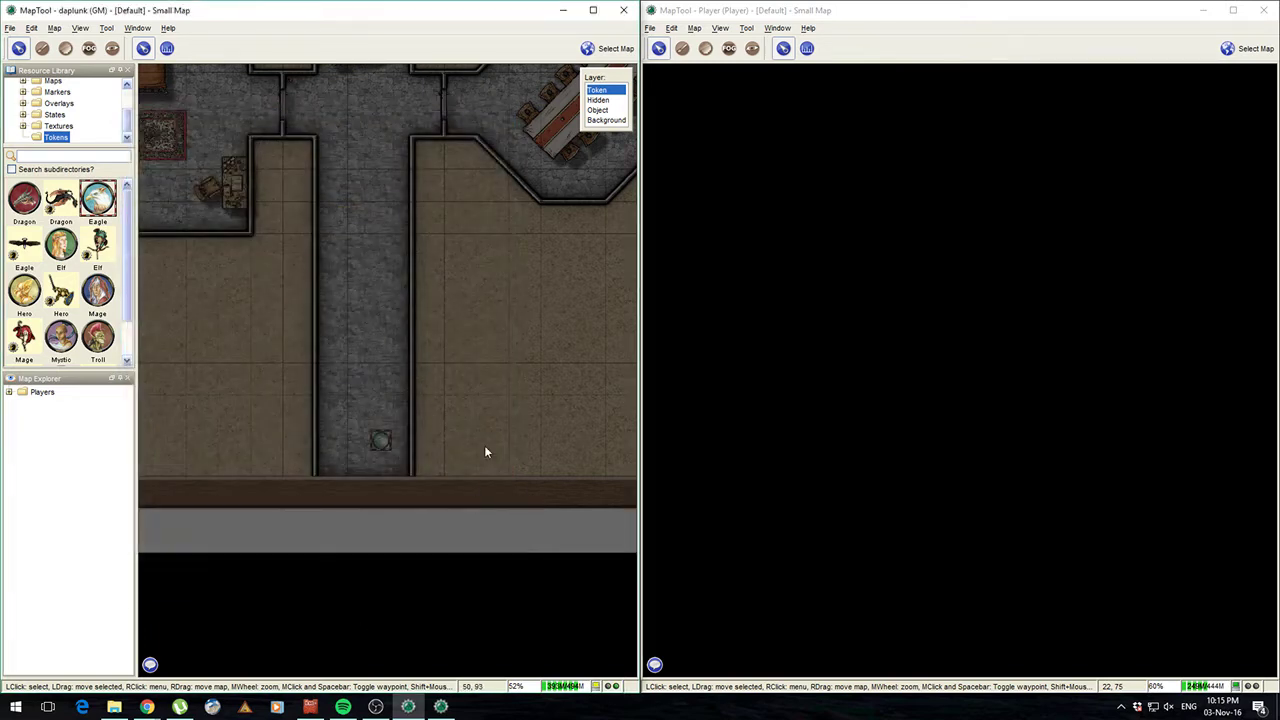
- Give the Line of Sight token the D20 light source Lantern, Hooded - 30
left_click(32, 27)
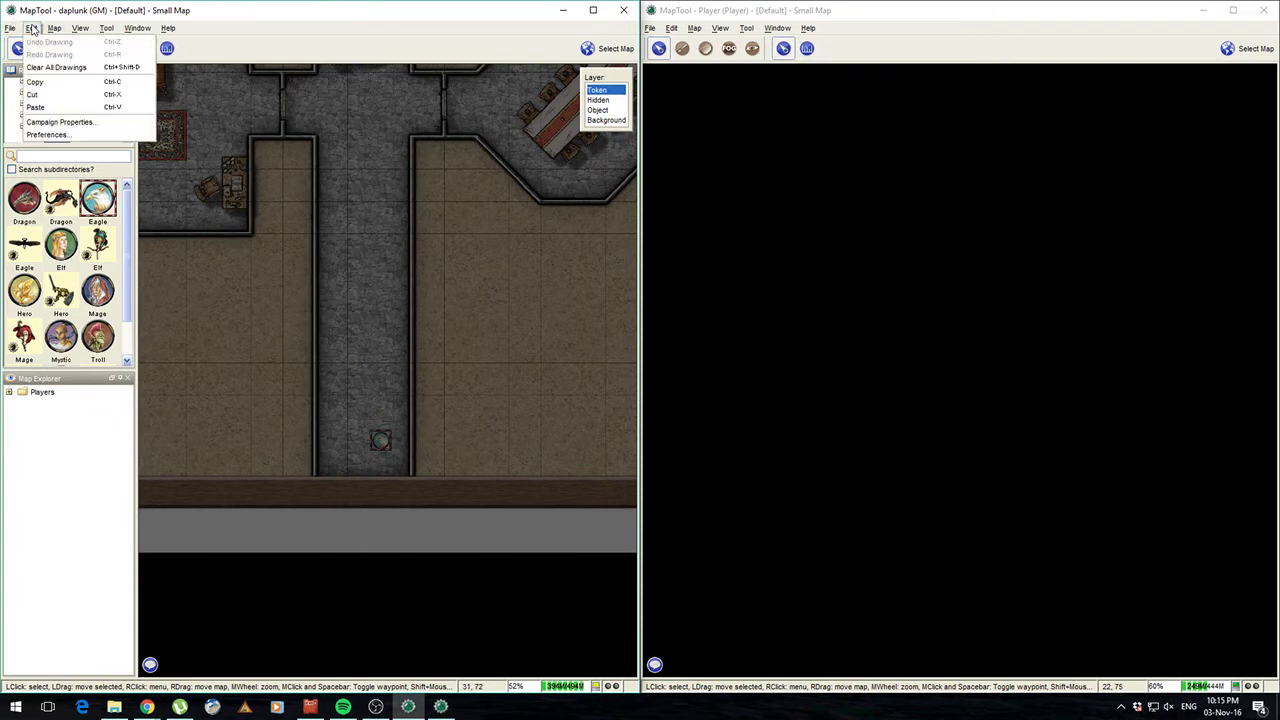
left_click(386, 436)
right_click(386, 437)
mouse_move(425, 596)
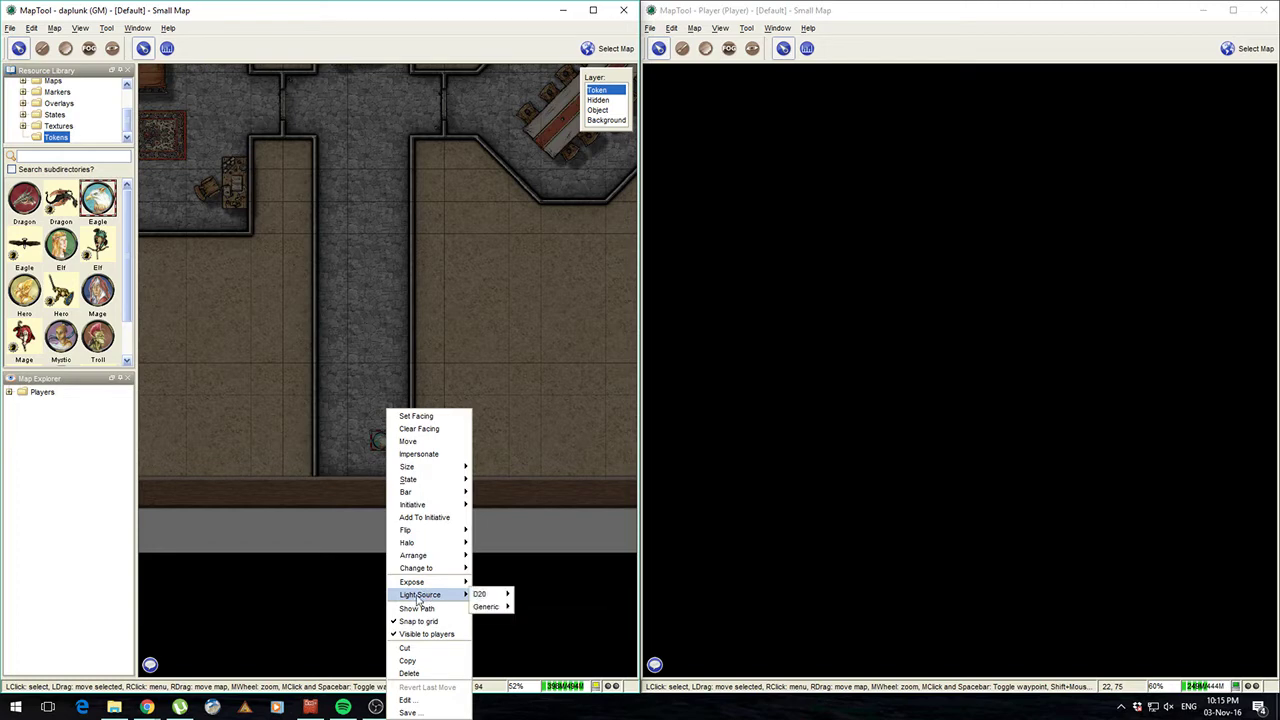
mouse_move(481, 594)
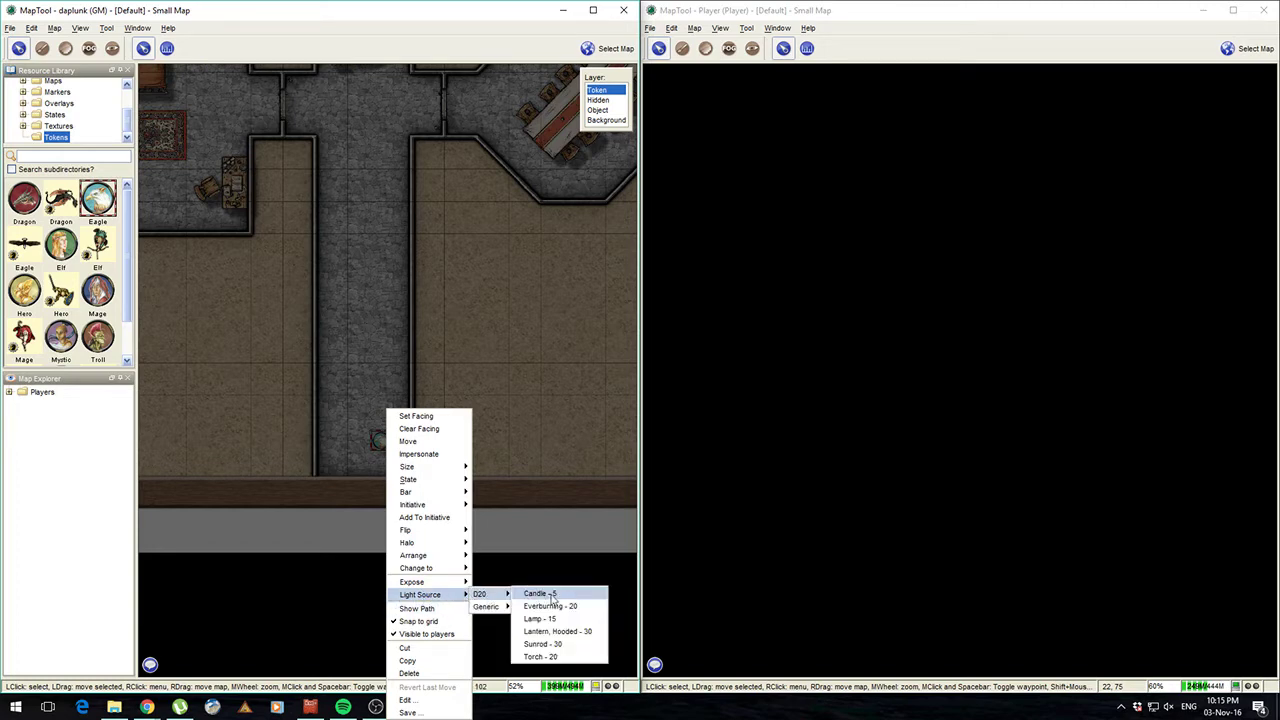
left_click(540, 630)
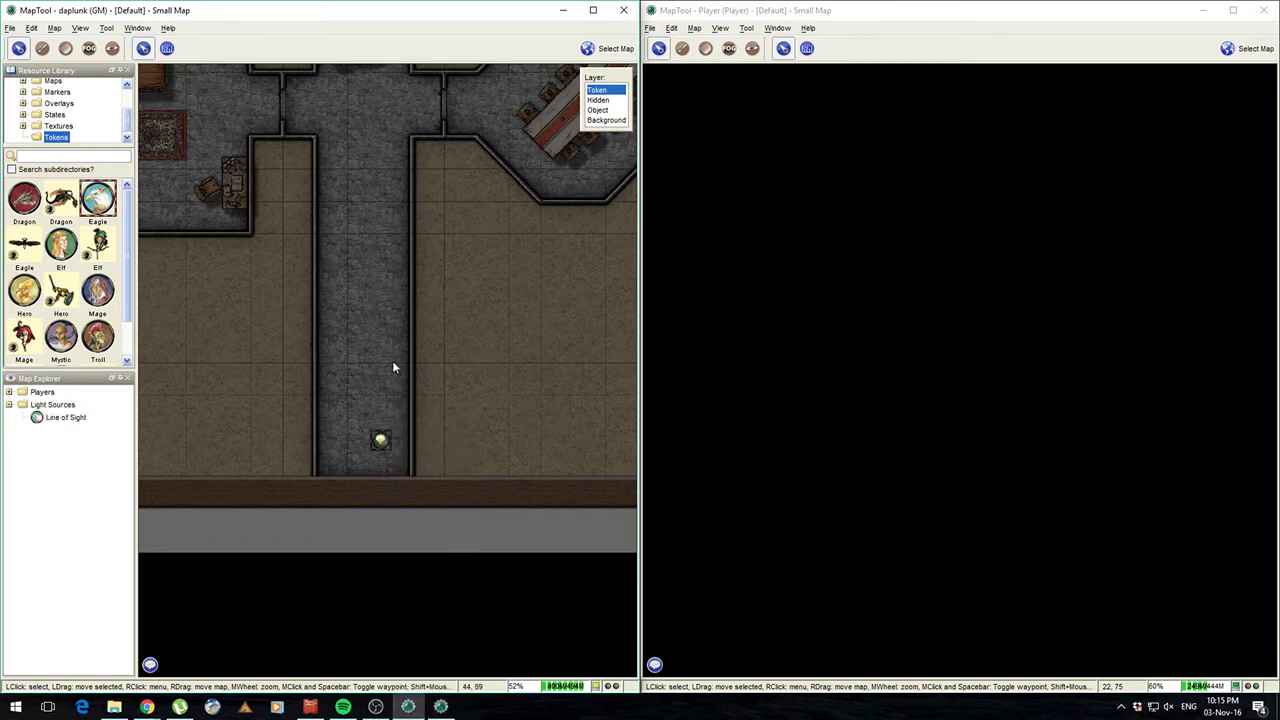
- Set the map's vision to Night and move the Line of Sight token north along the corridor
left_click_drag(348, 313, 379, 340)
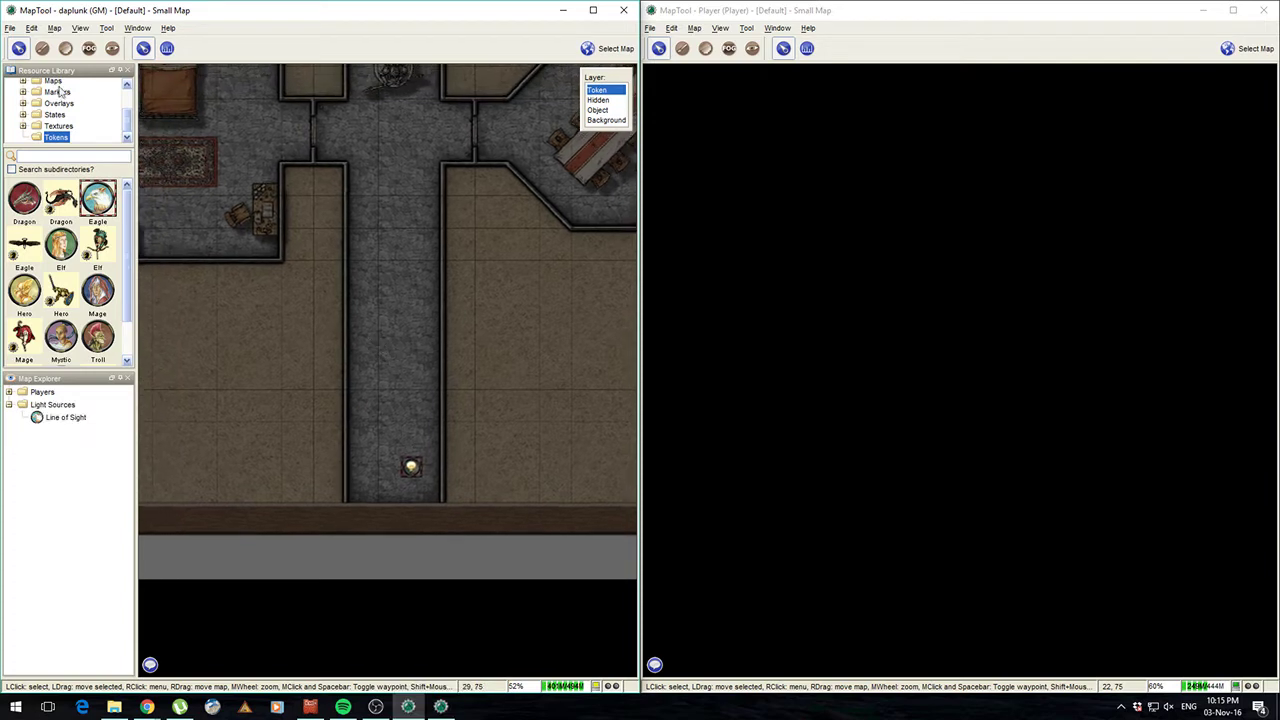
left_click(54, 28)
mouse_move(71, 123)
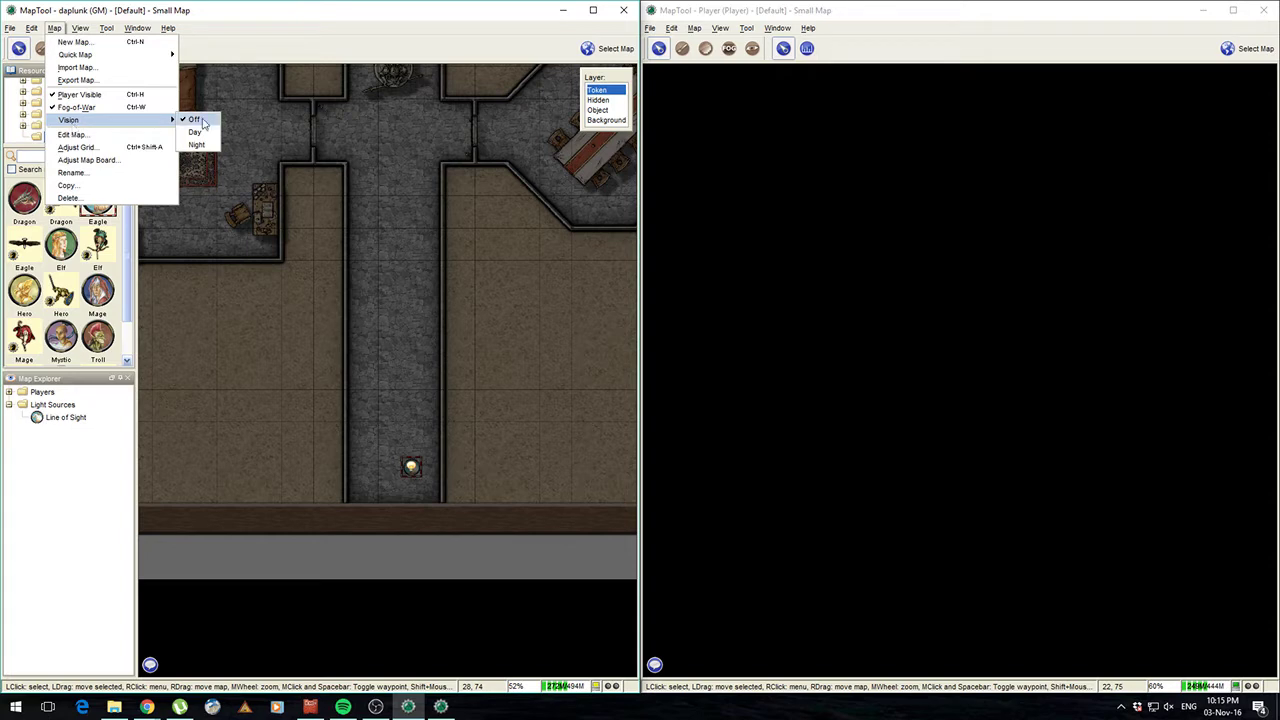
left_click(199, 145)
left_click_drag(395, 310, 440, 268)
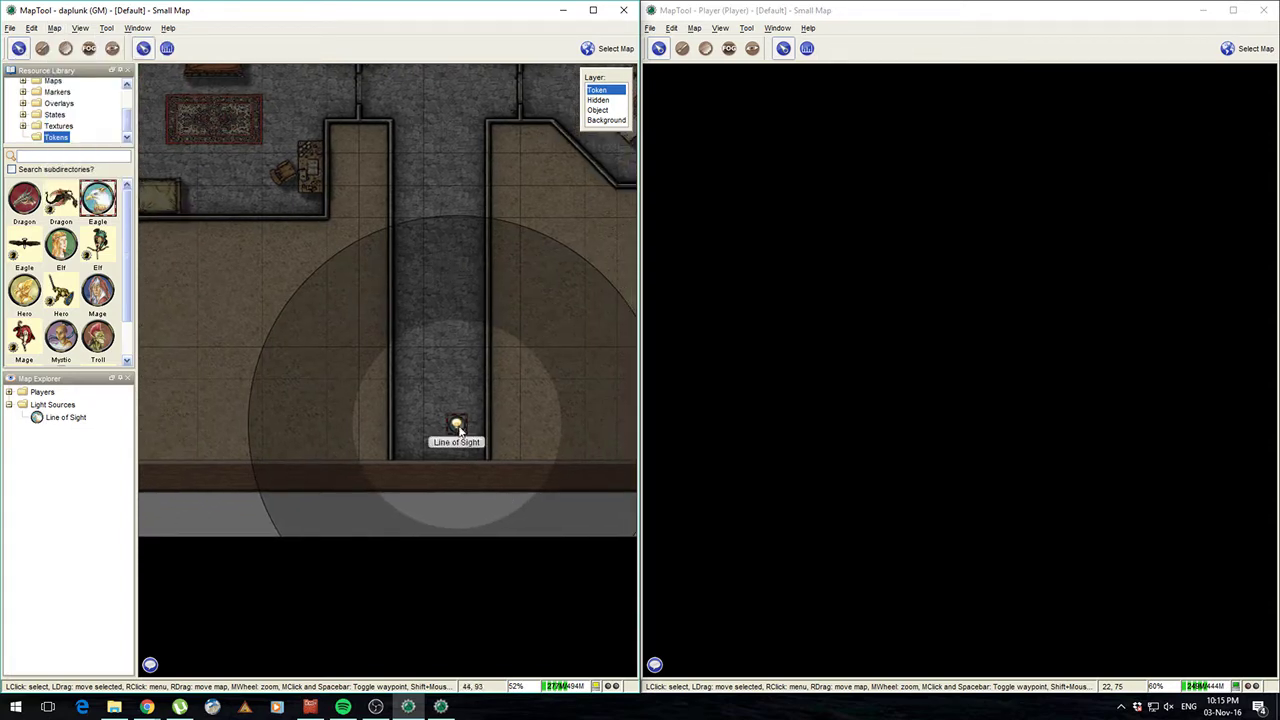
left_click_drag(456, 426, 439, 323)
scroll(463, 248, "down", 5)
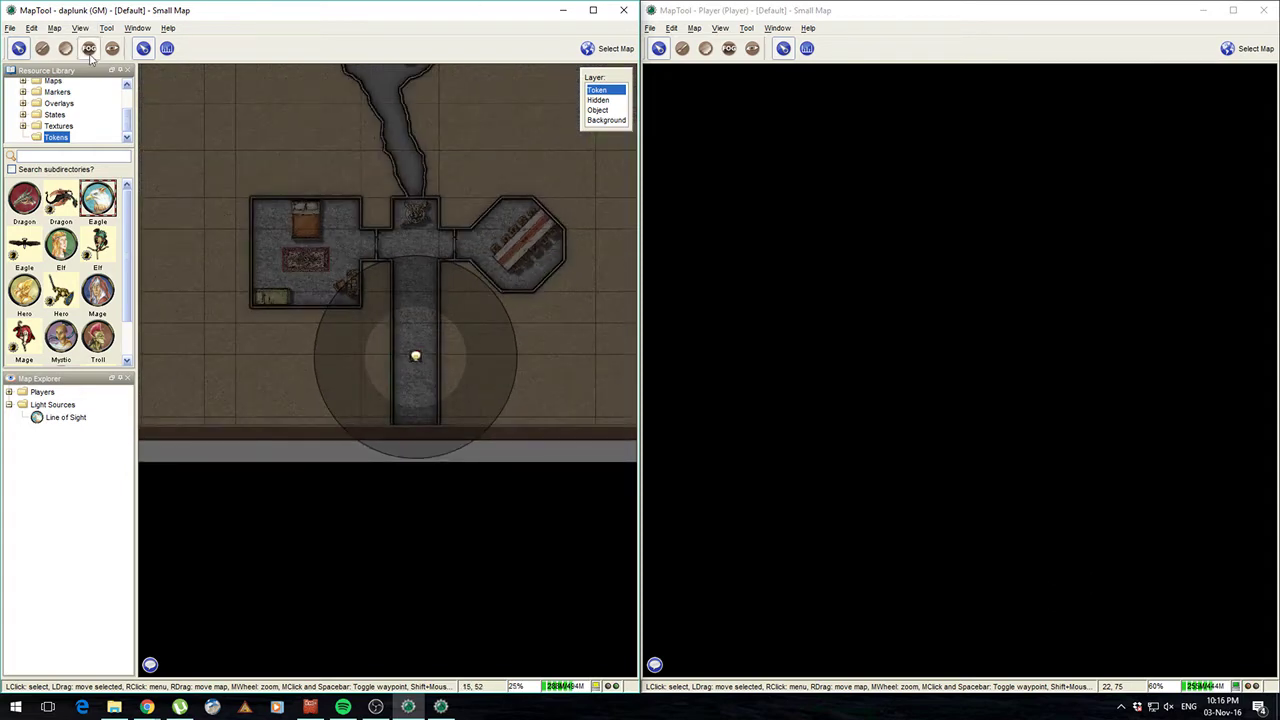
- Turn the map's Fog-of-War off and on again to compare the lit map in the player's view
left_click(54, 28)
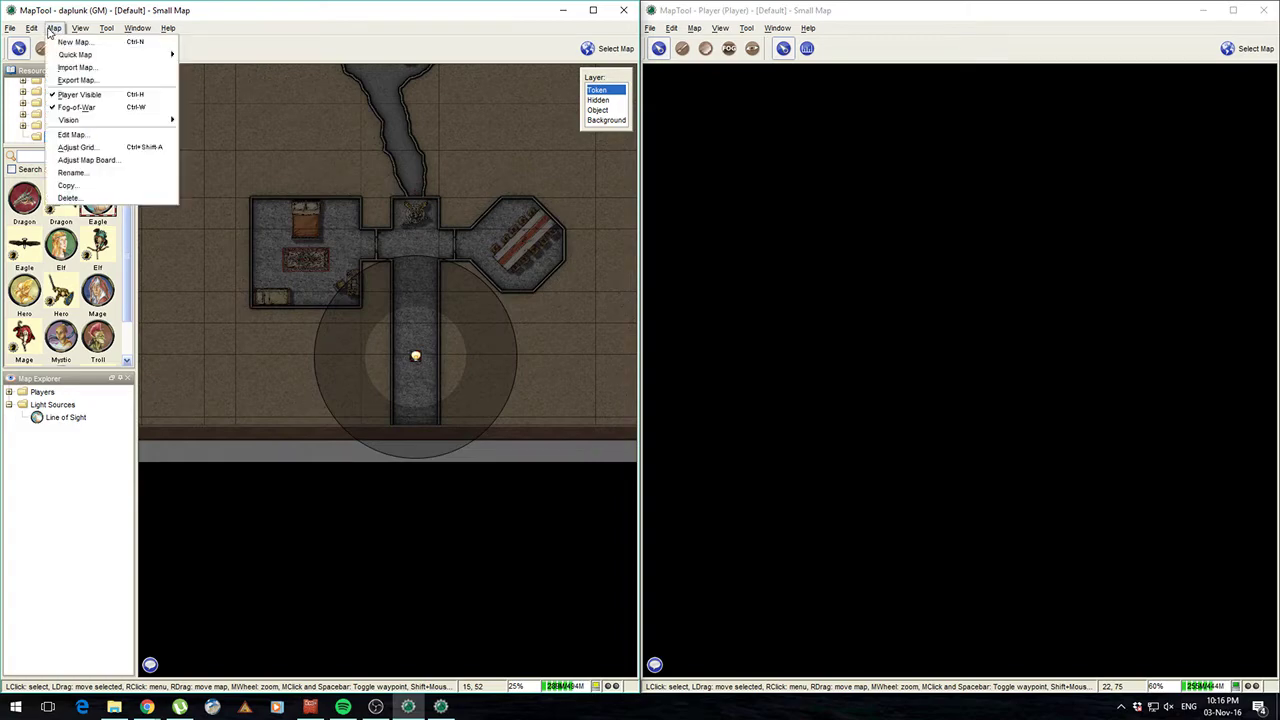
left_click(76, 107)
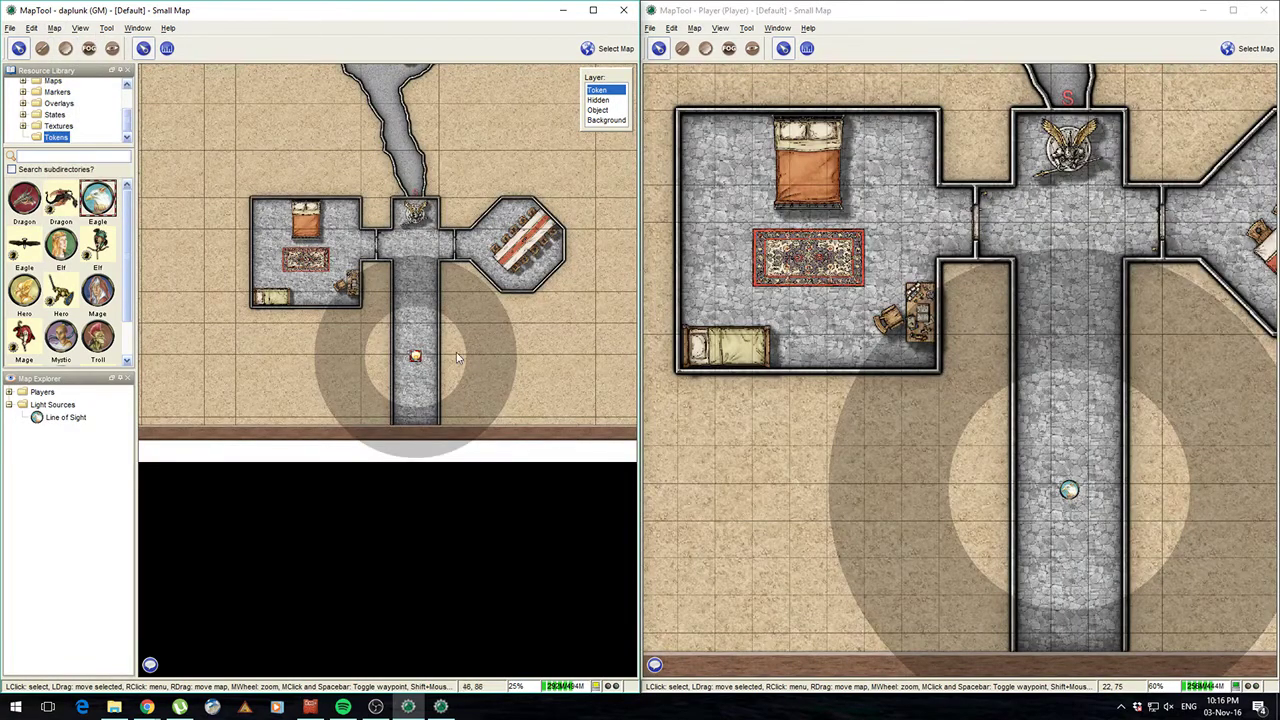
left_click_drag(251, 114, 246, 181)
left_click(54, 28)
left_click(80, 108)
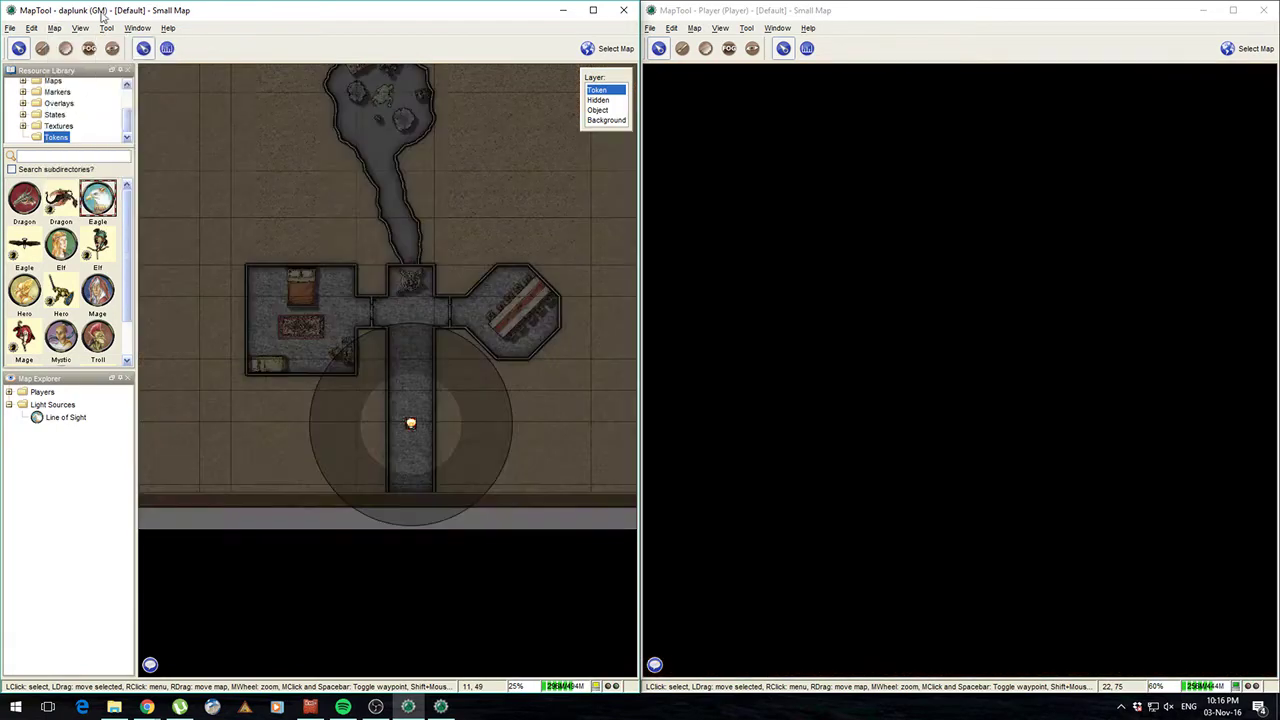
- Expose the rooms and corridor with a fog rectangle, and extend it with a larger one that includes the northern cave
left_click(89, 48)
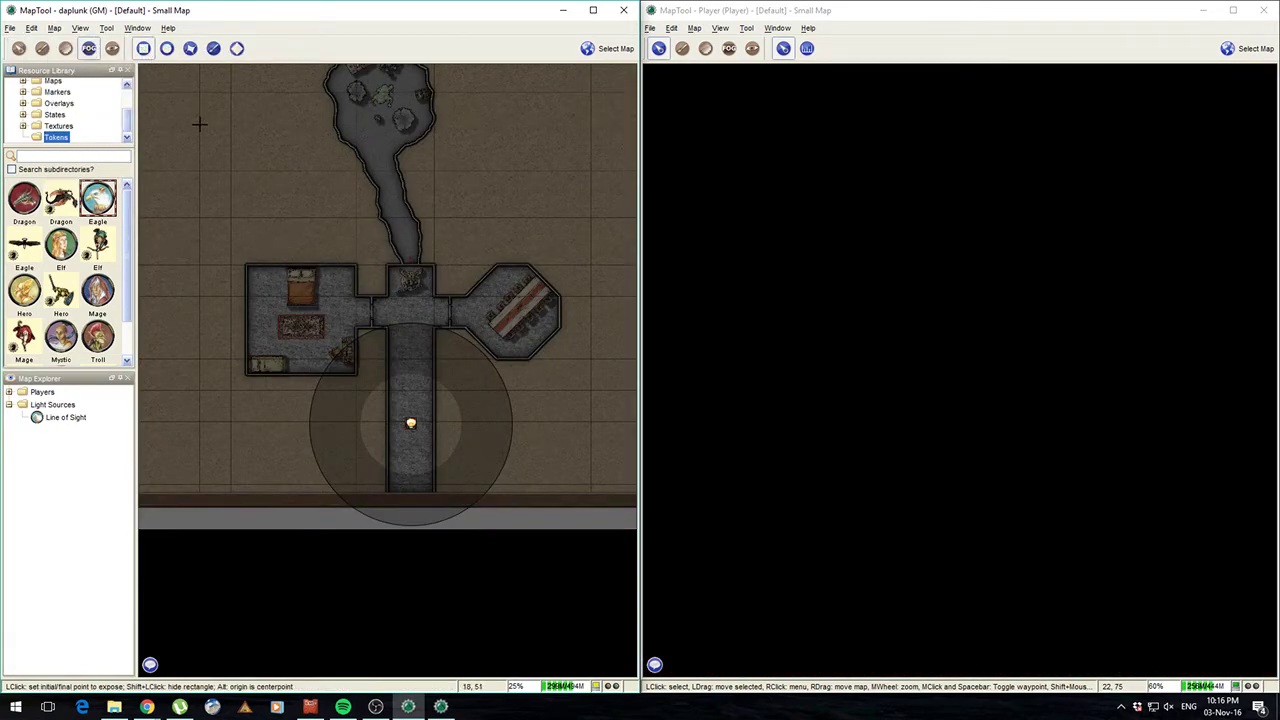
left_click_drag(203, 148, 602, 528)
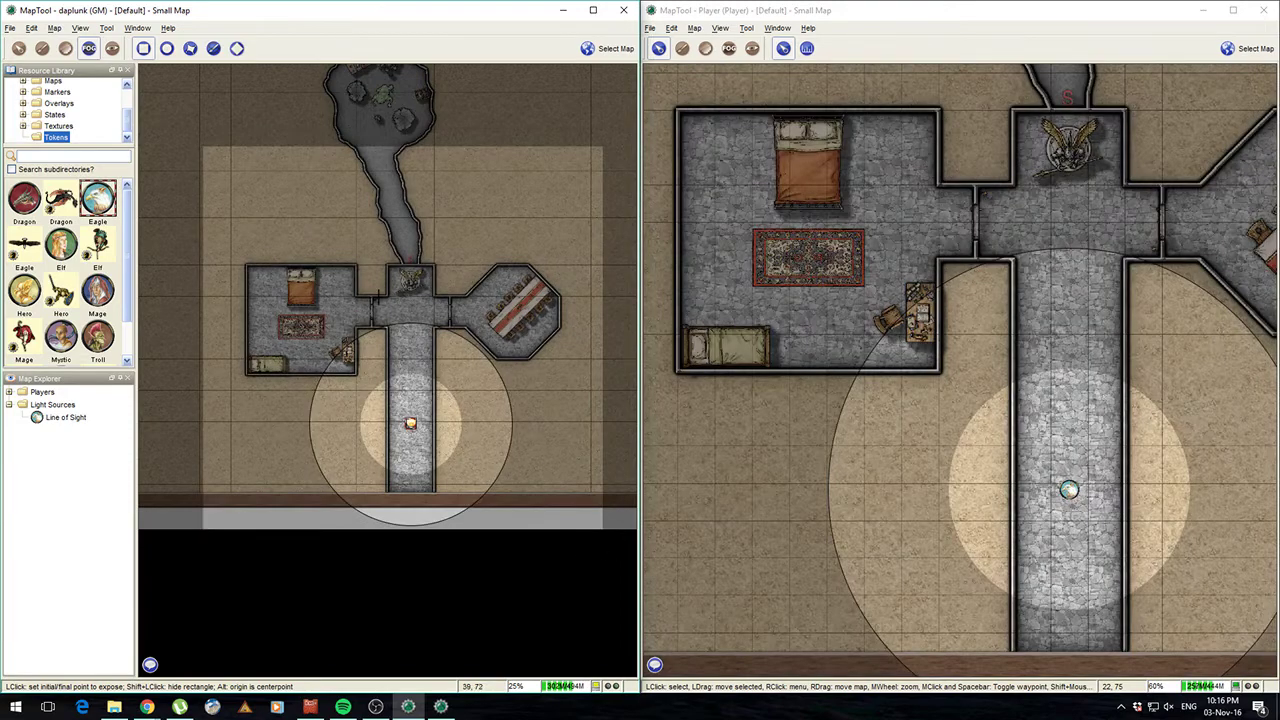
scroll(358, 268, "down", 1)
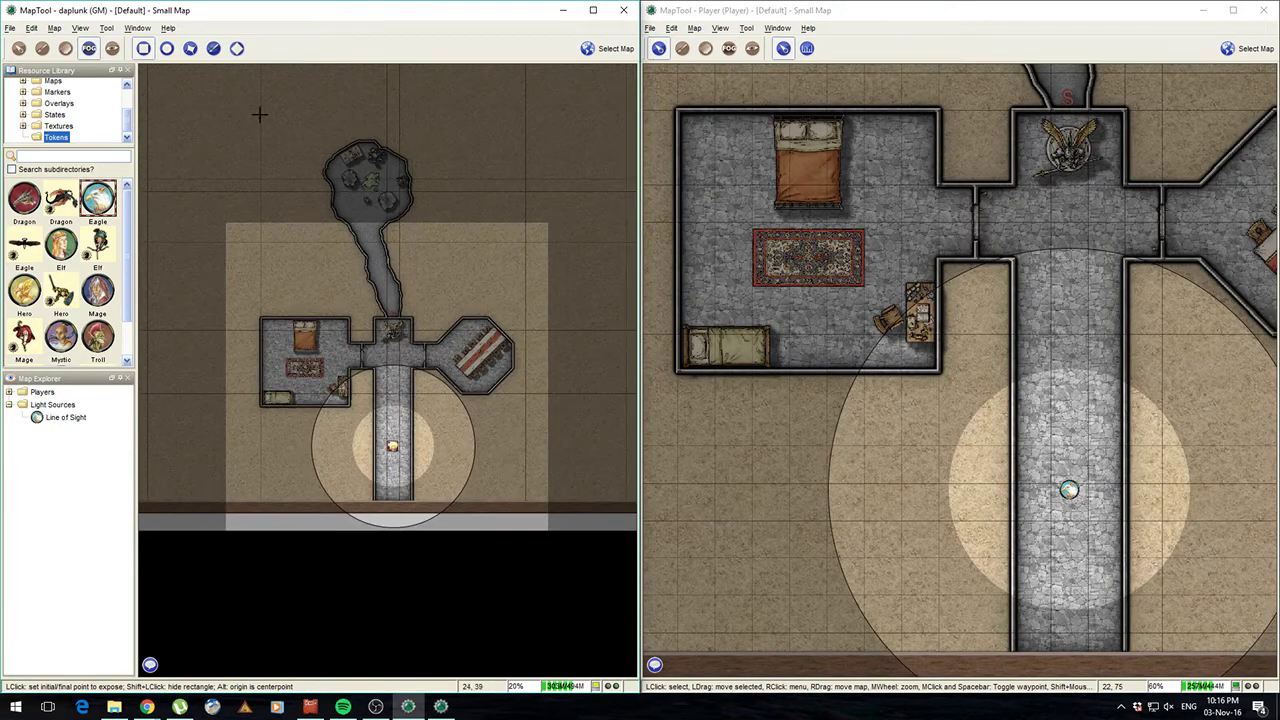
left_click_drag(190, 108, 580, 530)
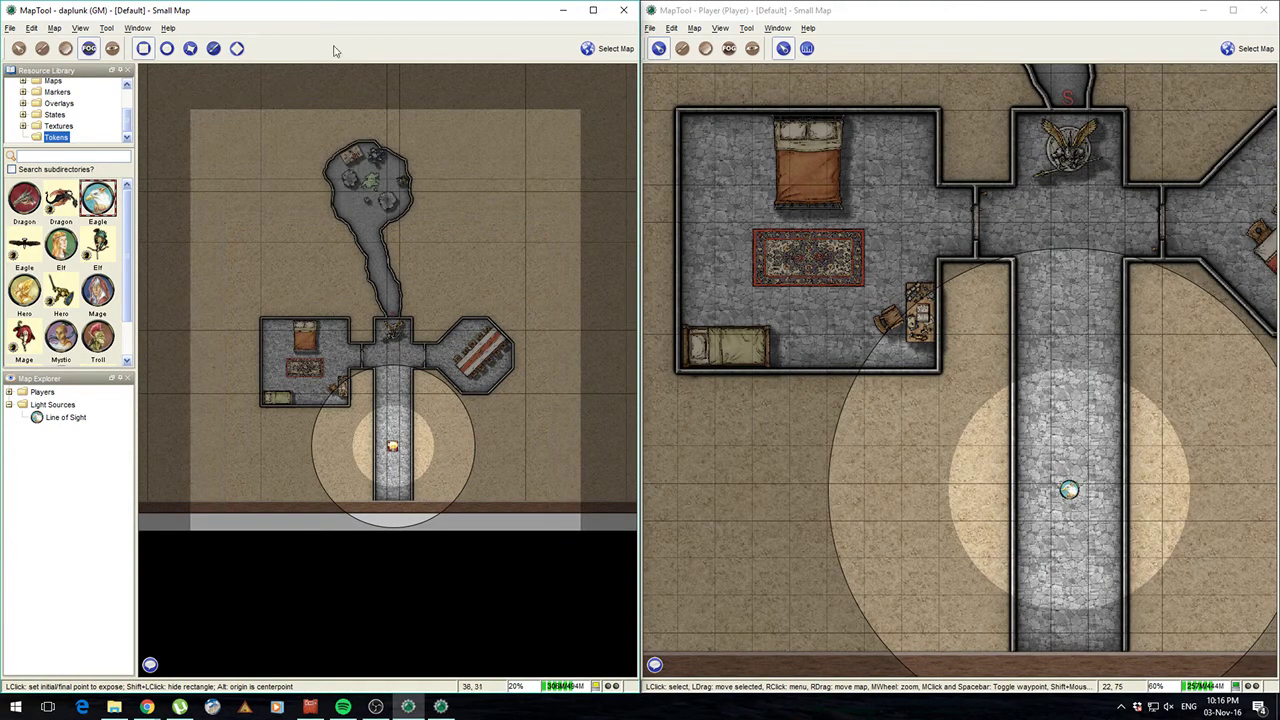
scroll(540, 303, "up", 4)
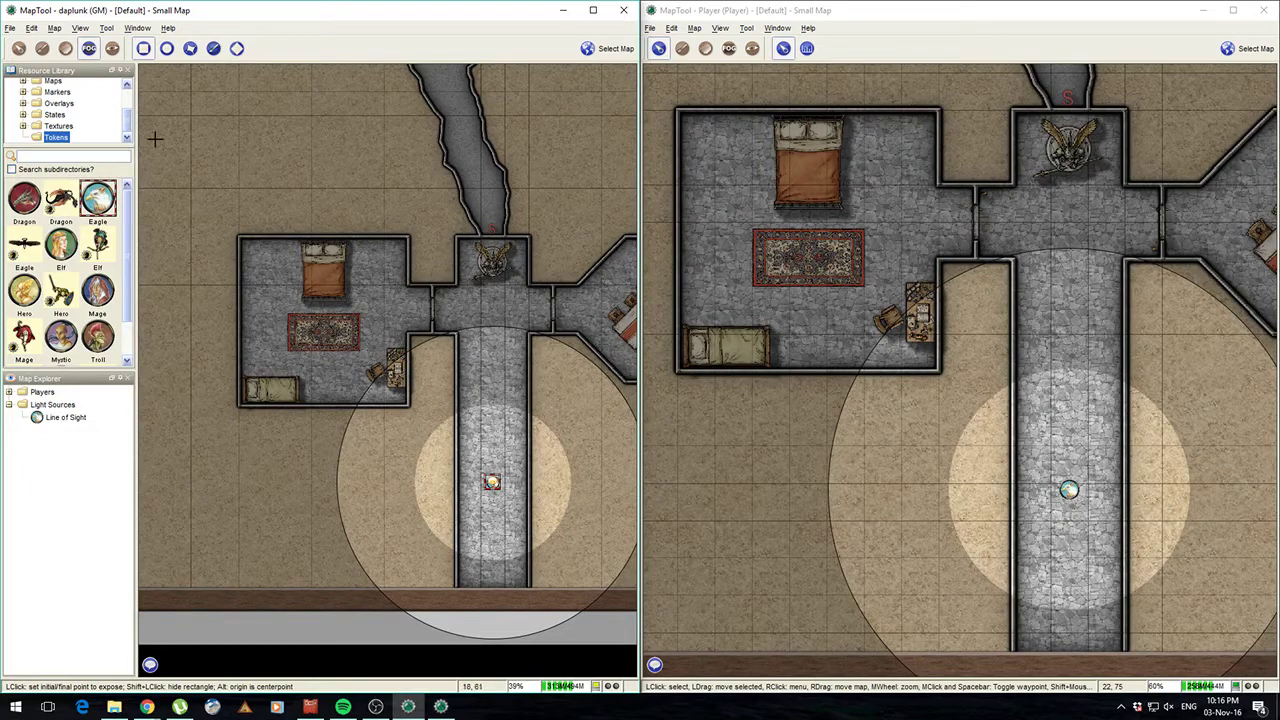
- Cover all the rooms, the corridor and the cave with one large filled topology rectangle that blocks vision
left_click(112, 48)
left_click_drag(323, 361, 291, 258)
scroll(310, 236, "down", 4)
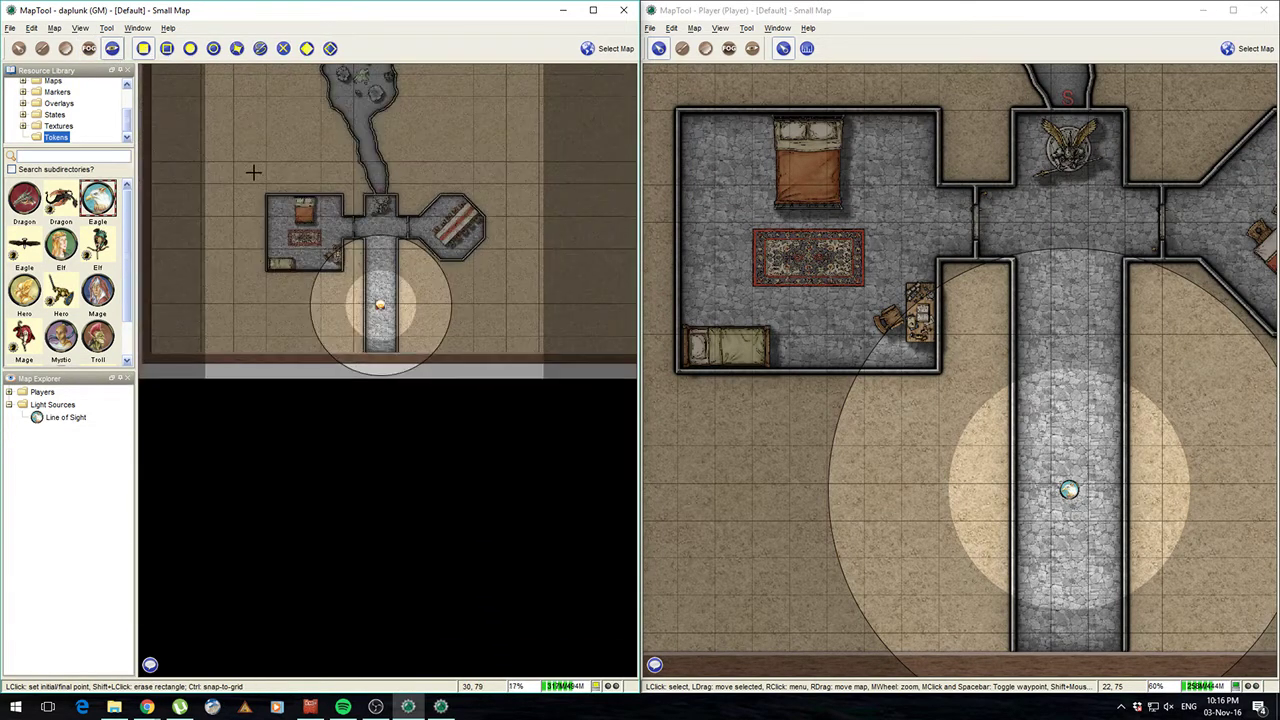
left_click(254, 173)
left_click(329, 290)
left_click(113, 50)
scroll(374, 300, "up", 3)
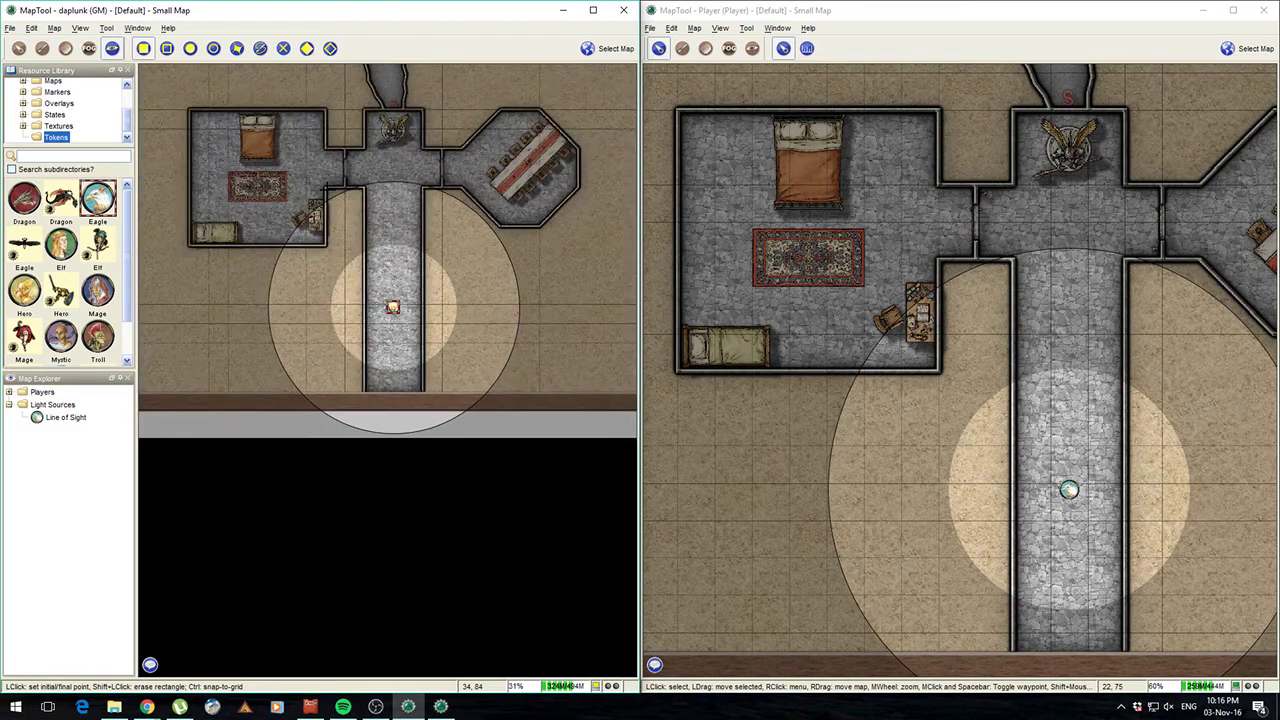
scroll(371, 313, "down", 3)
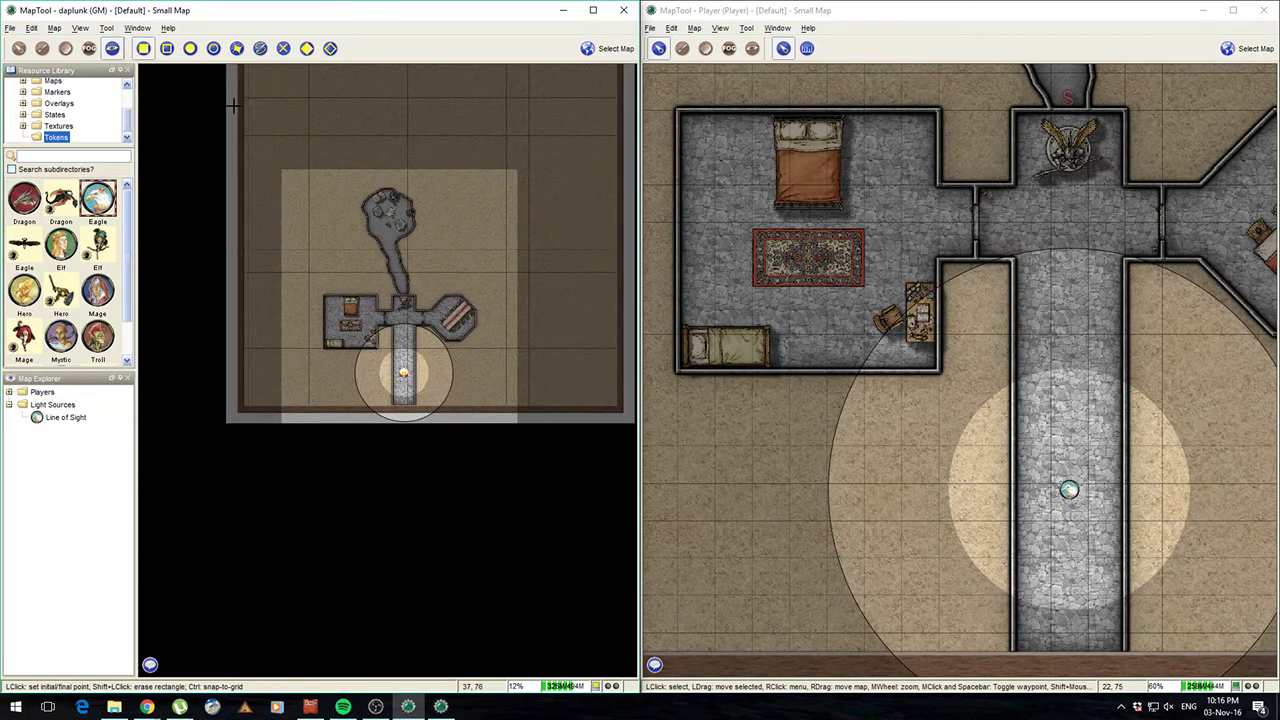
left_click_drag(229, 97, 620, 510)
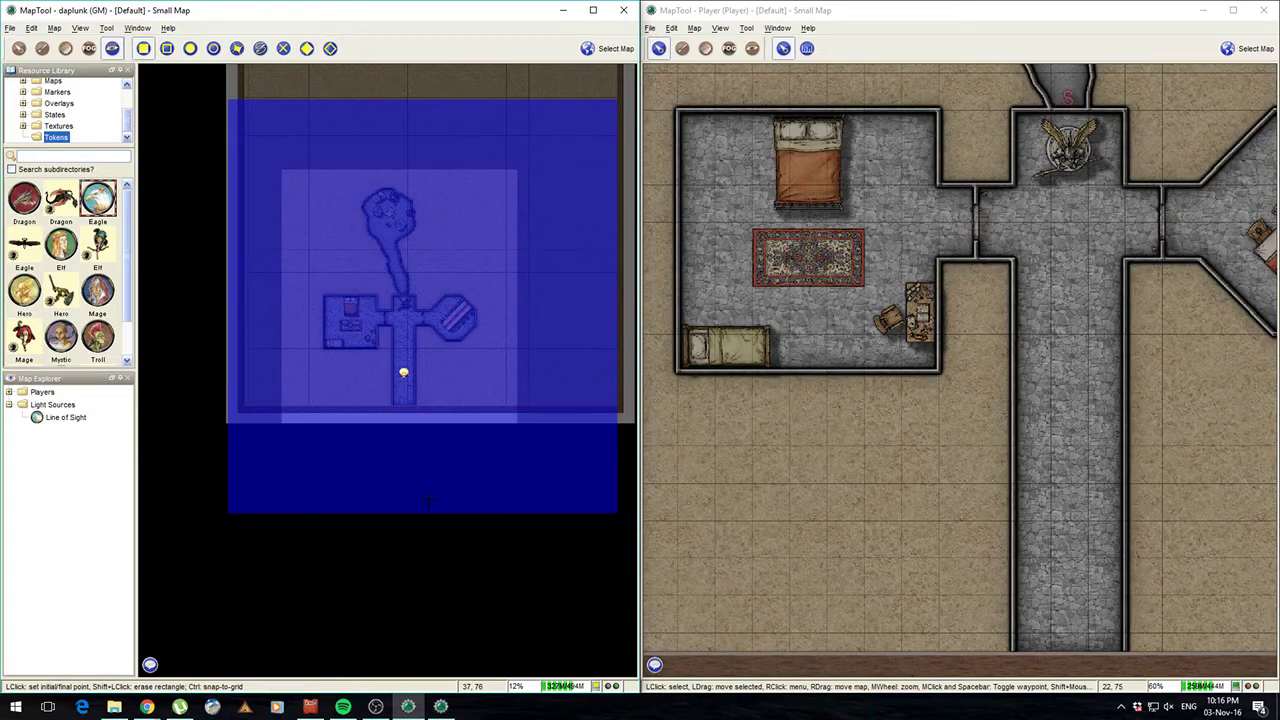
- Erase the topology over the north-south corridor with a rectangle from the statue alcove to the corridor's south end
scroll(378, 335, "up", 5)
left_click_drag(399, 291, 479, 533)
scroll(467, 491, "up", 3)
left_click_drag(455, 354, 455, 441)
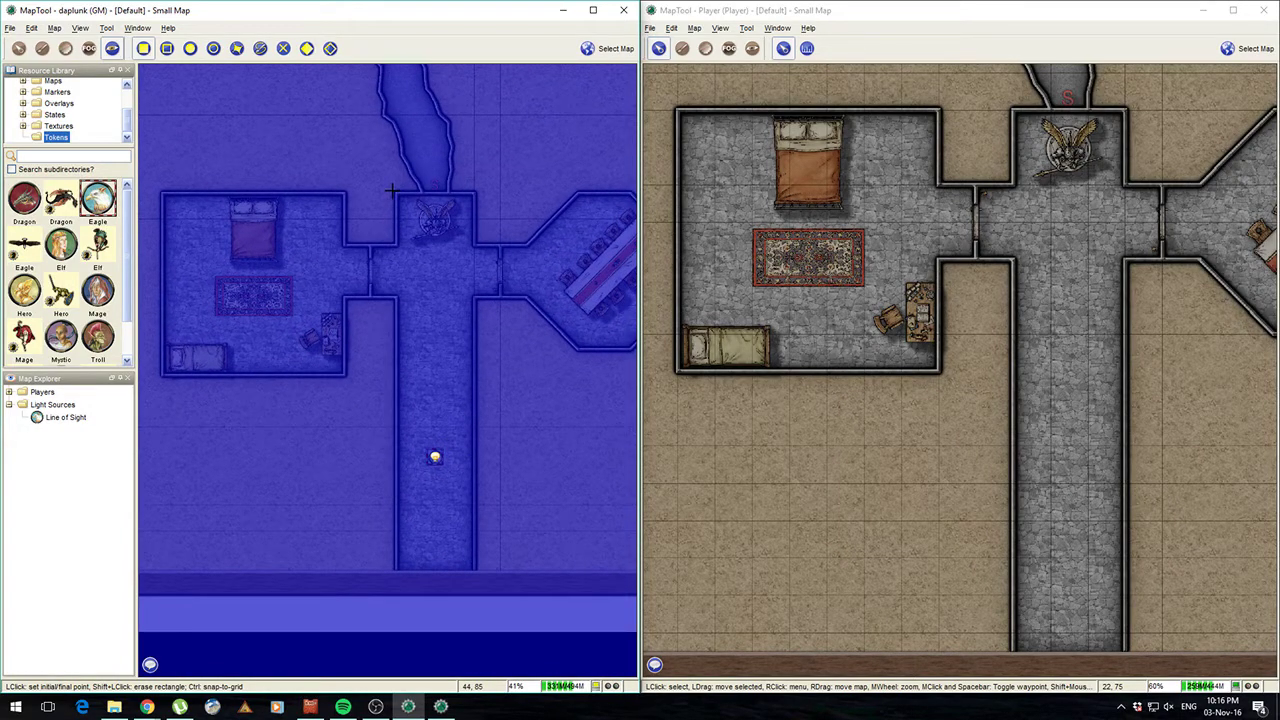
left_click_drag(393, 190, 476, 574)
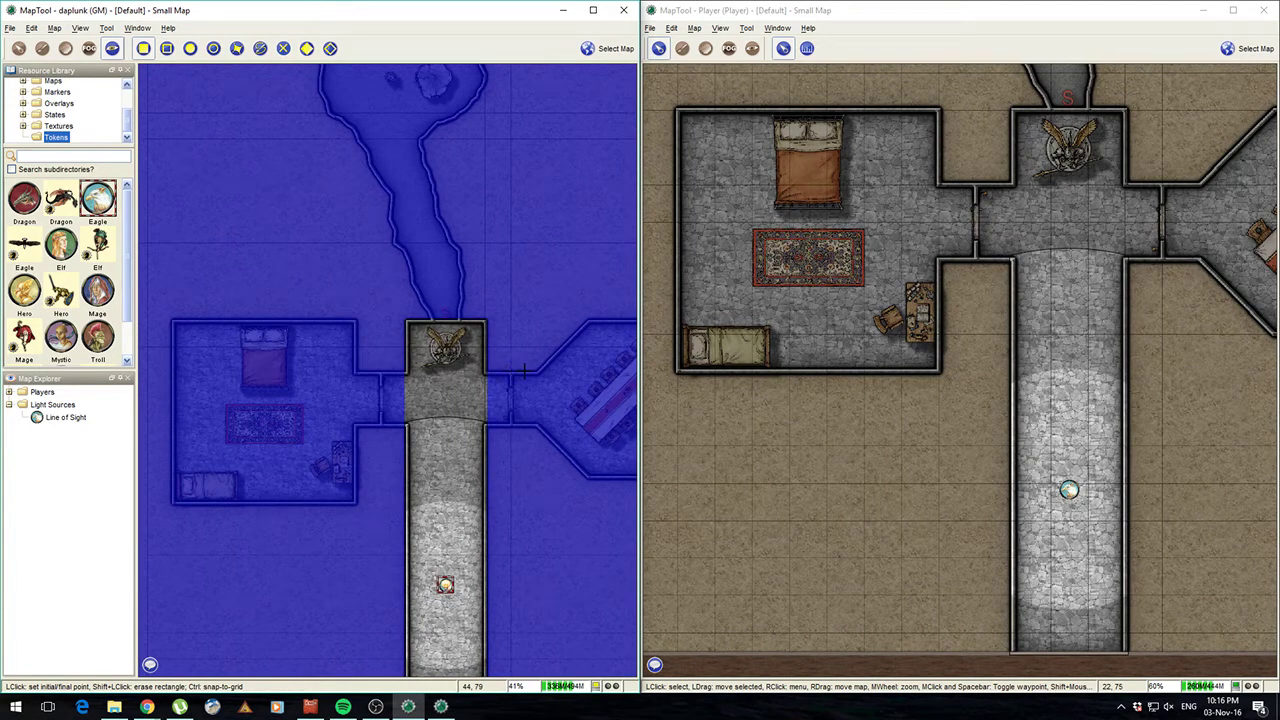
- Erase the topology over the east-west crossing with its door passages, and over the bedroom along its walls
left_click_drag(536, 371, 340, 426)
left_click_drag(184, 356, 536, 512)
left_click(536, 512)
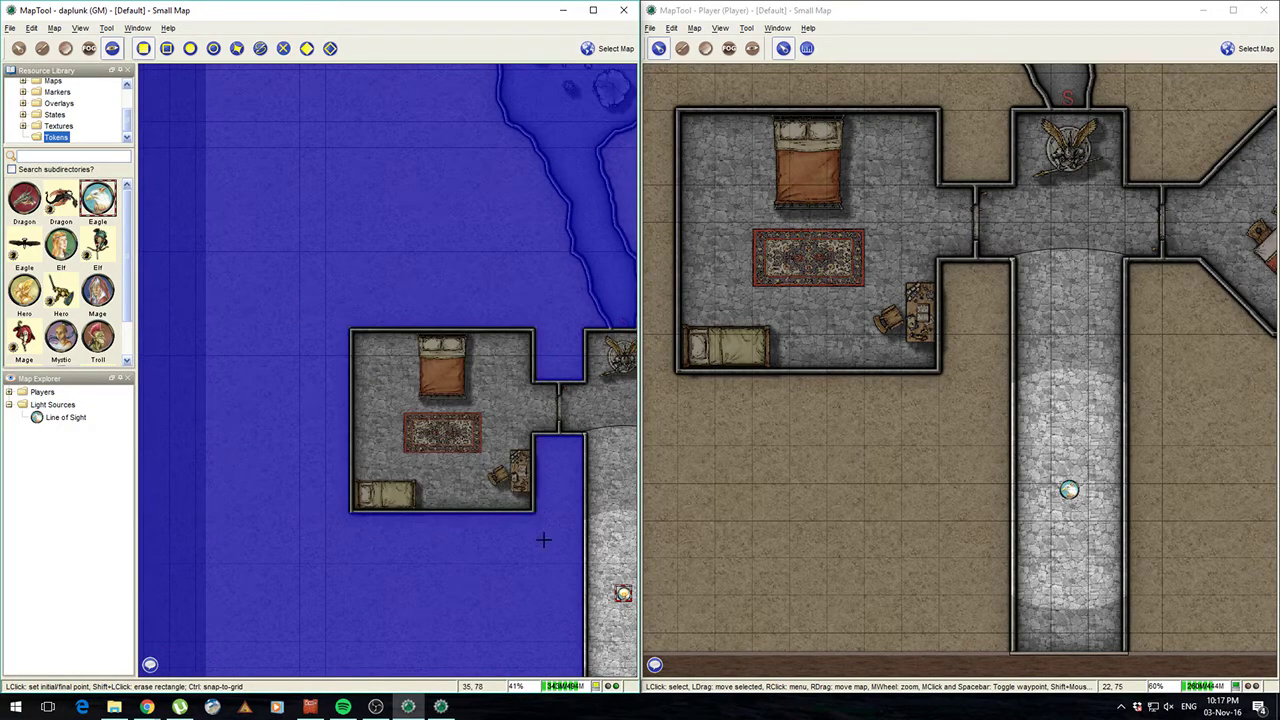
- Try to outline the octagonal dining room with a topology polygon along its walls
left_click_drag(555, 564, 147, 499)
scroll(382, 416, "up", 3)
left_click(236, 48)
scroll(258, 250, "up", 2)
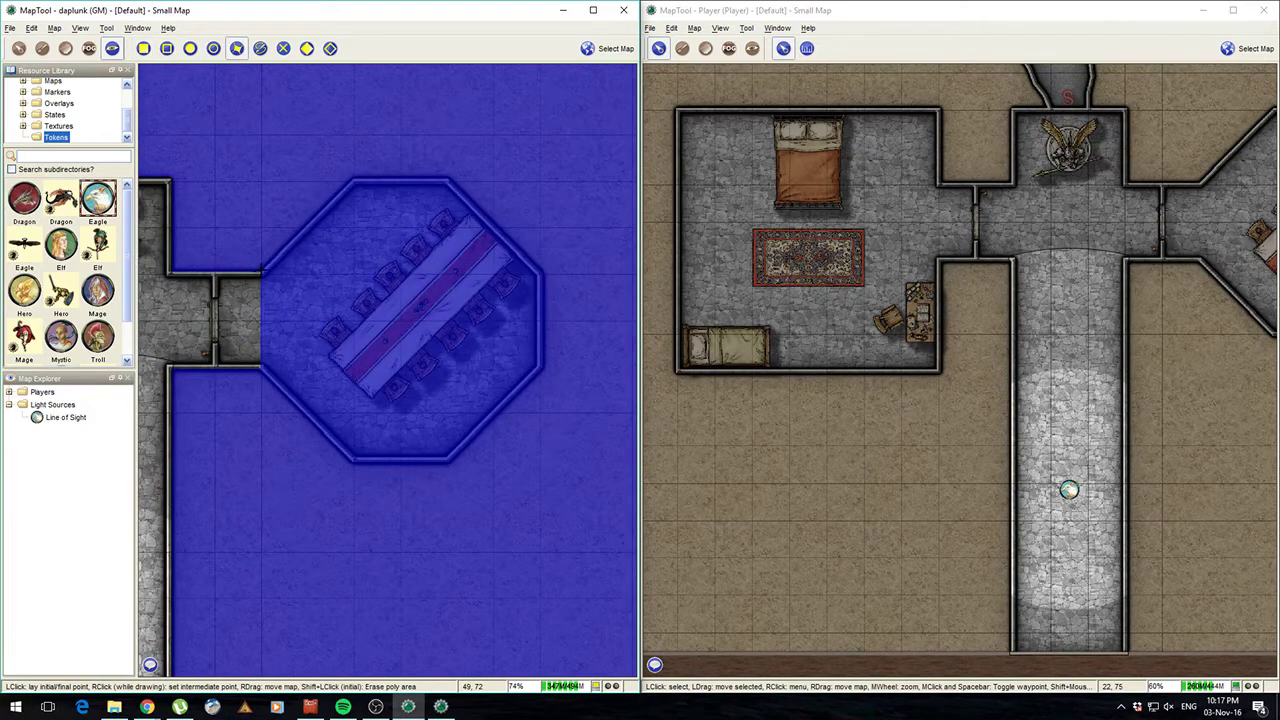
left_click(354, 179)
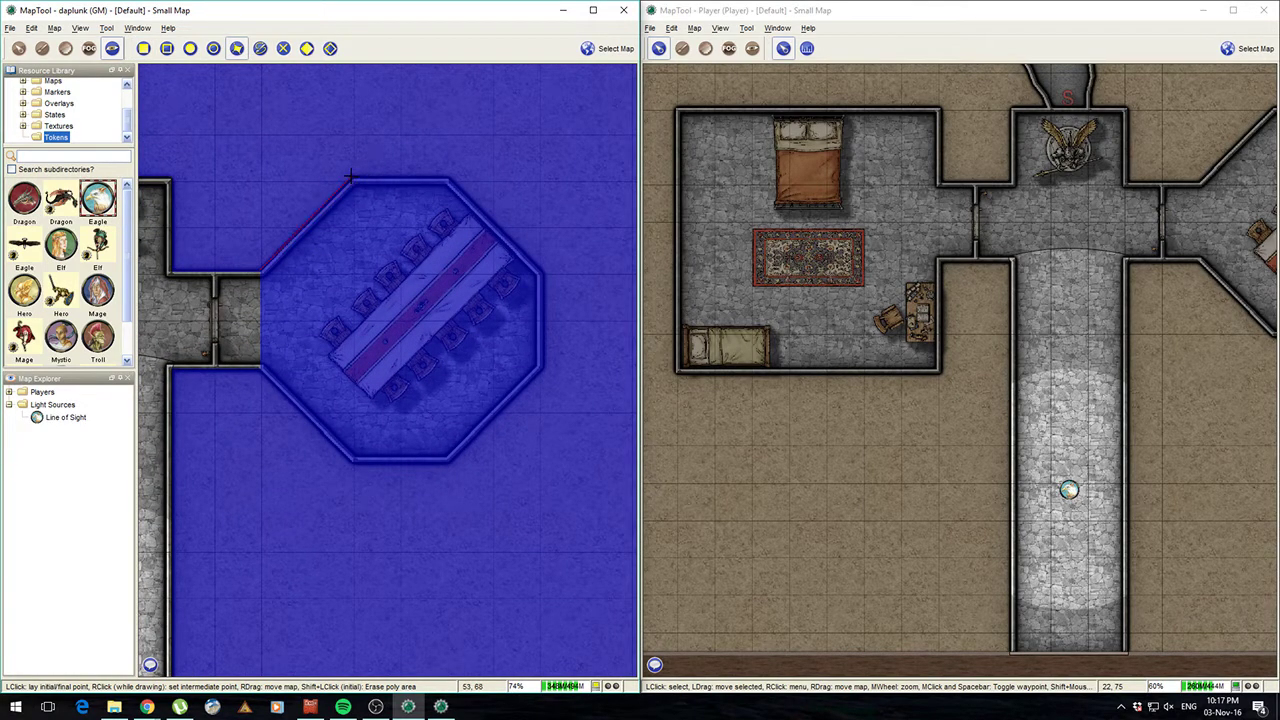
left_click(448, 178)
left_click(545, 366)
left_click(264, 370)
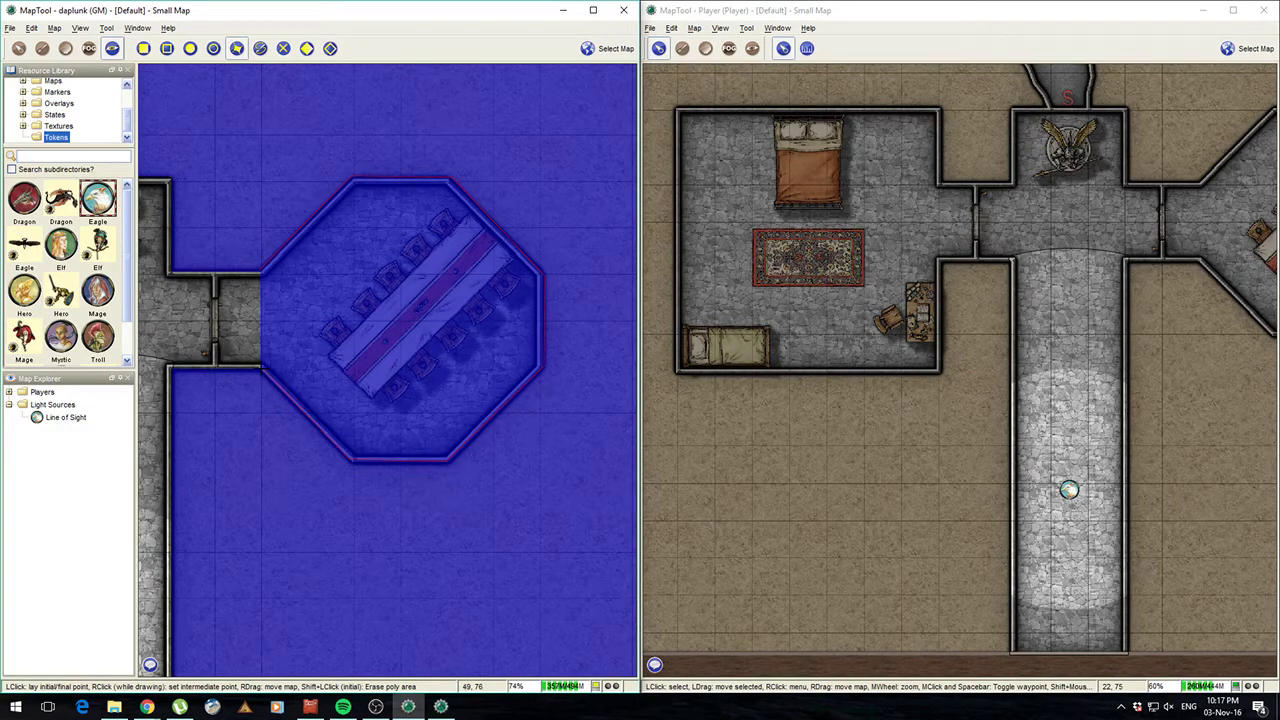
left_click(257, 271)
- Erase the topology over the octagonal dining room with a polygon that follows its walls
left_click(257, 271)
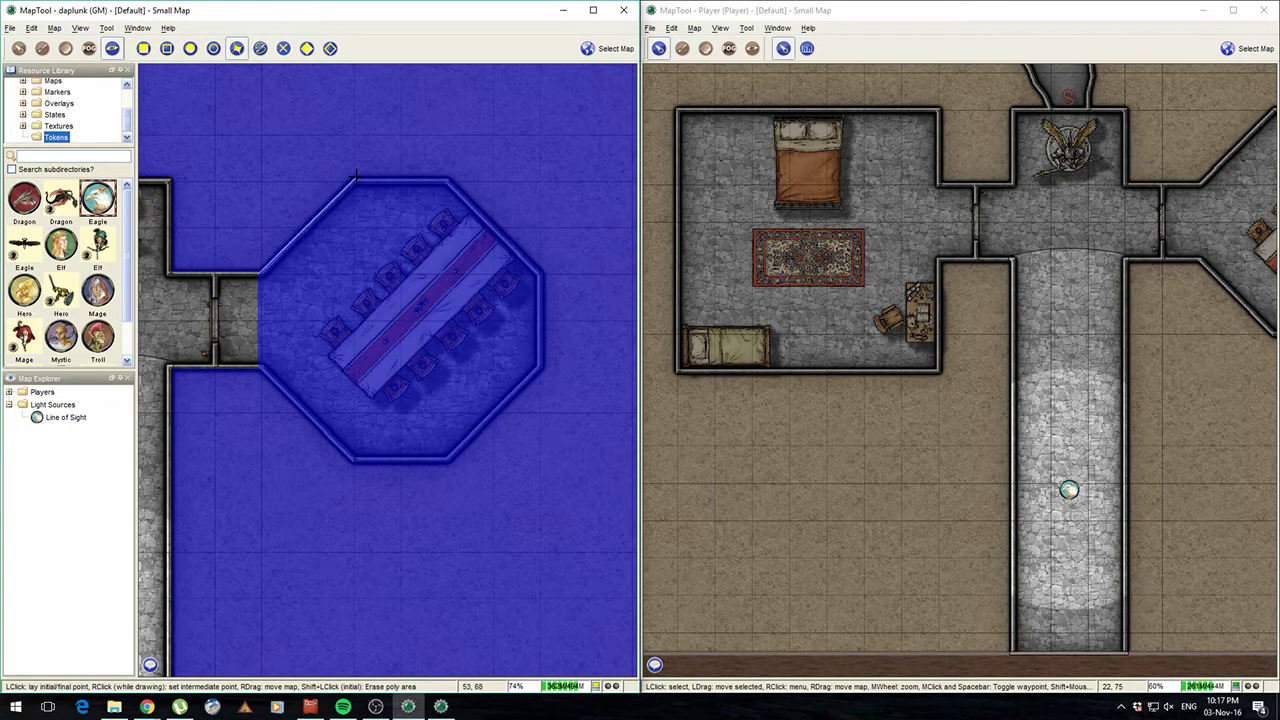
right_click(352, 180)
right_click(447, 180)
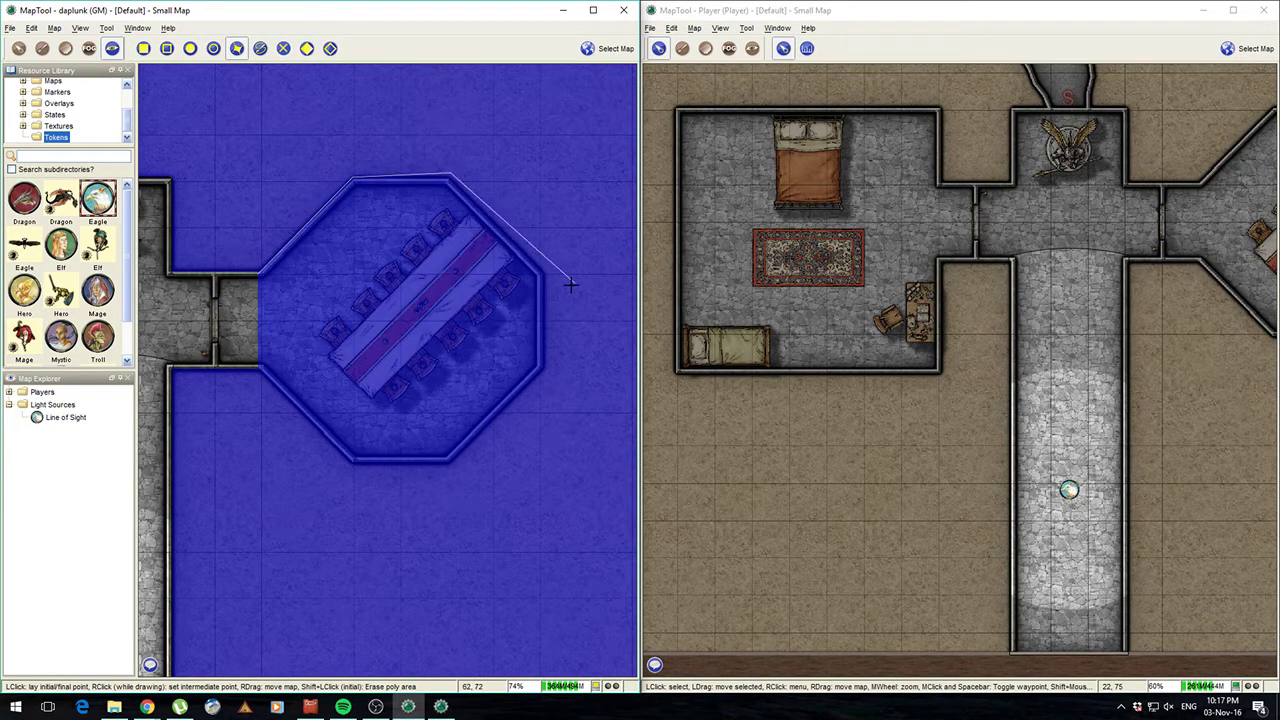
right_click(543, 273)
right_click(543, 369)
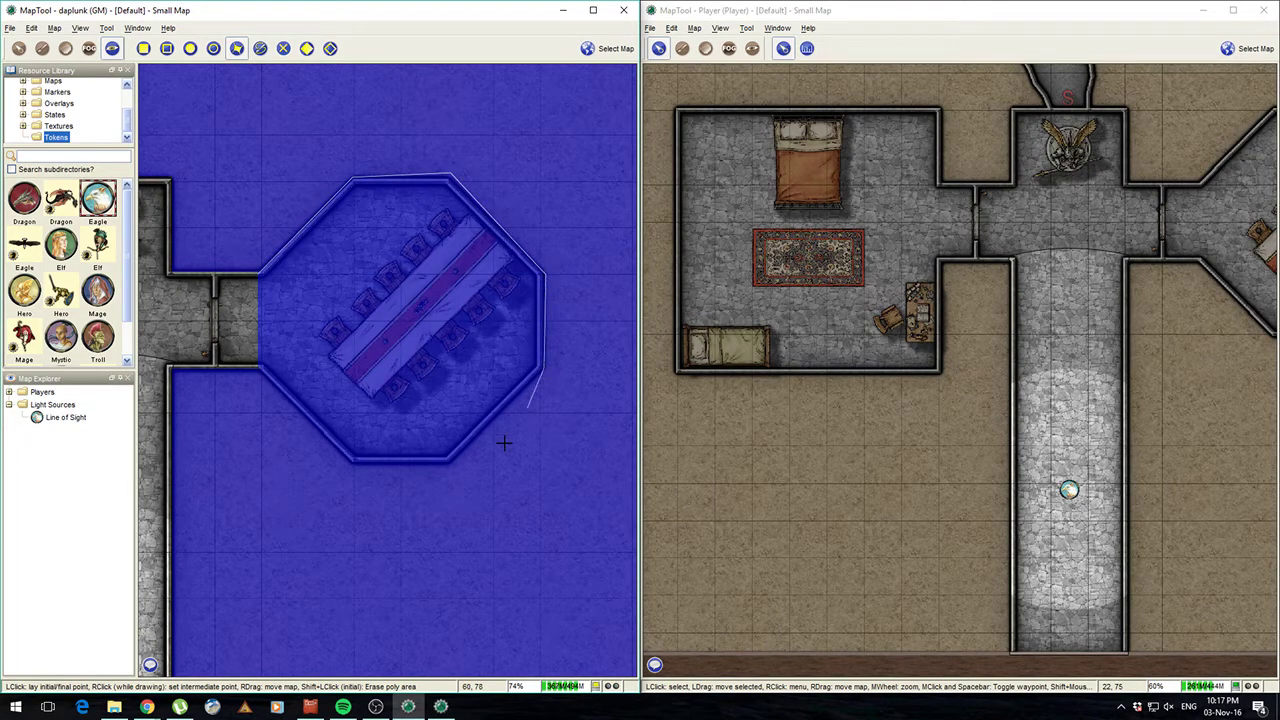
right_click(448, 462)
right_click(352, 462)
right_click(257, 369)
left_click(256, 305)
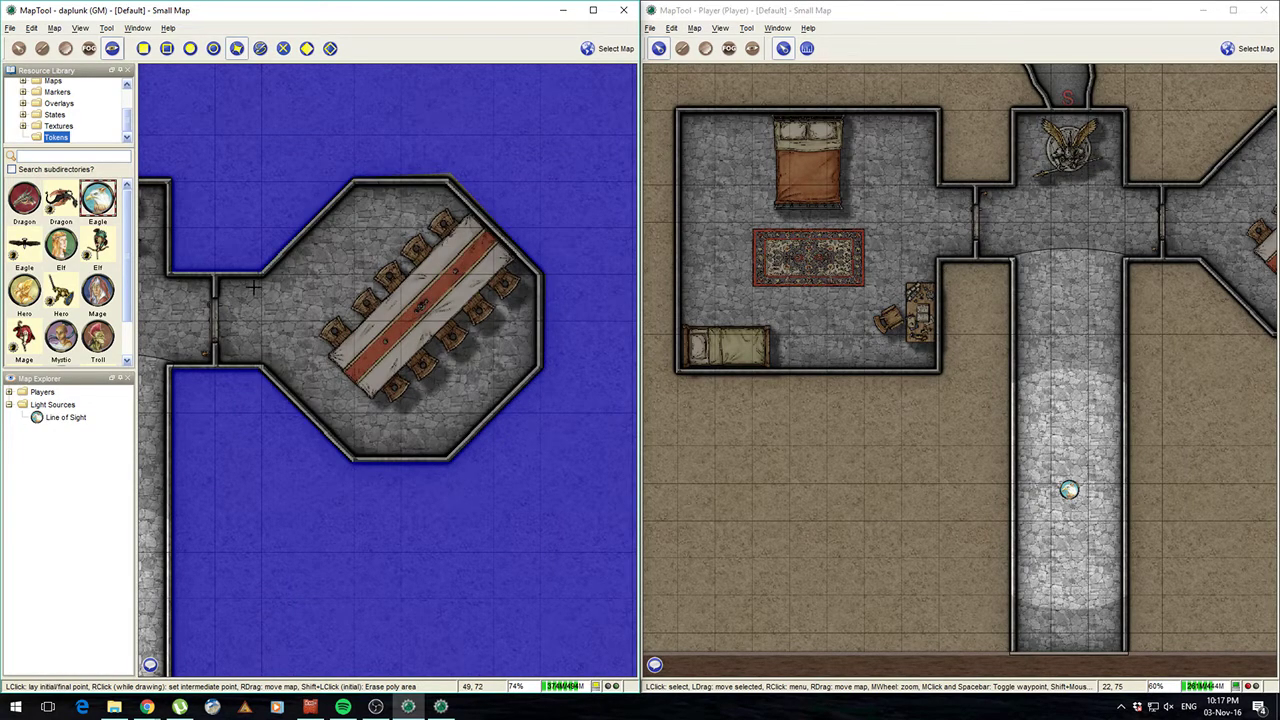
left_click_drag(253, 311, 484, 279)
scroll(398, 310, "down", 5)
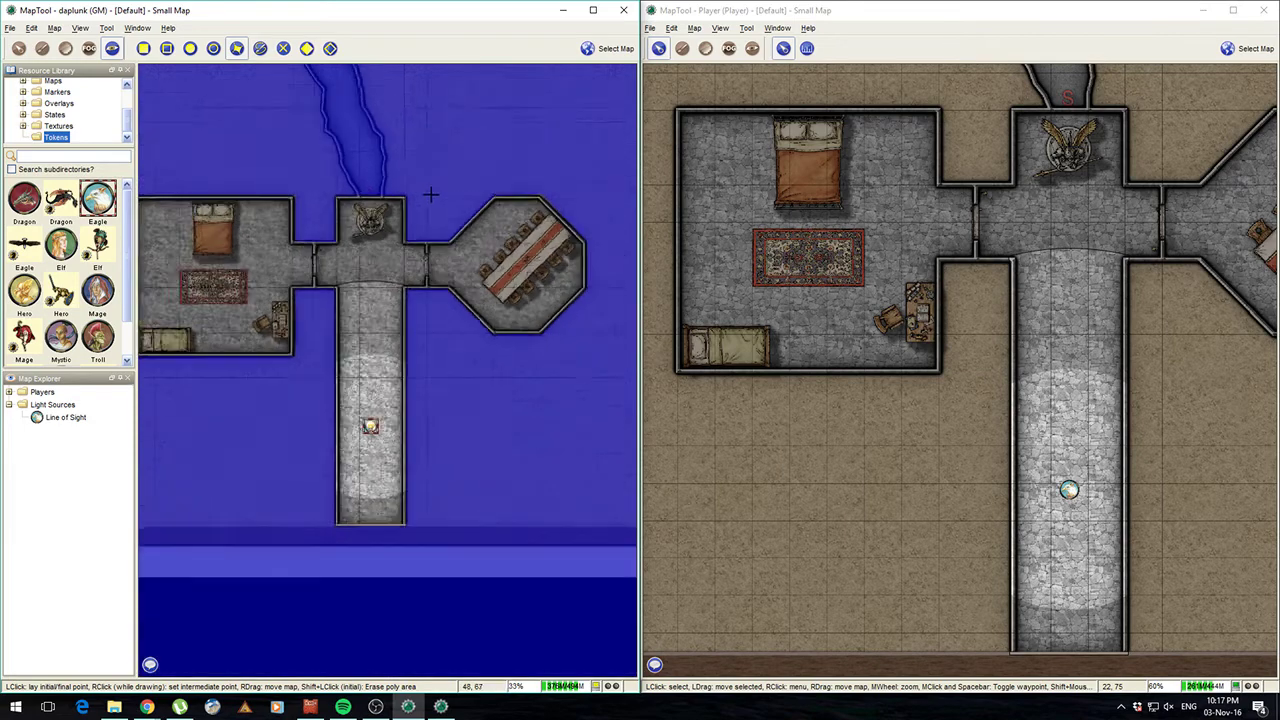
left_click(260, 48)
scroll(415, 348, "up", 4)
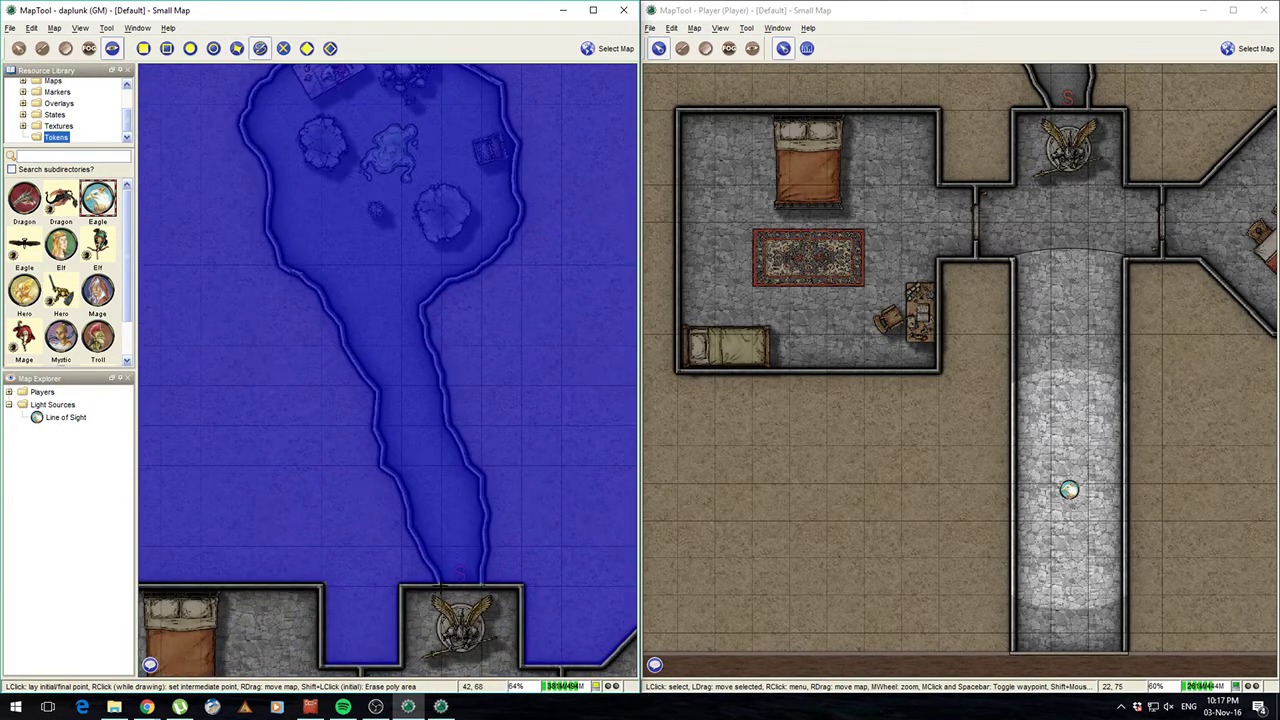
right_click(409, 529)
left_click(261, 48)
left_click(280, 355)
left_click(143, 48)
left_click(208, 208)
left_click(486, 403)
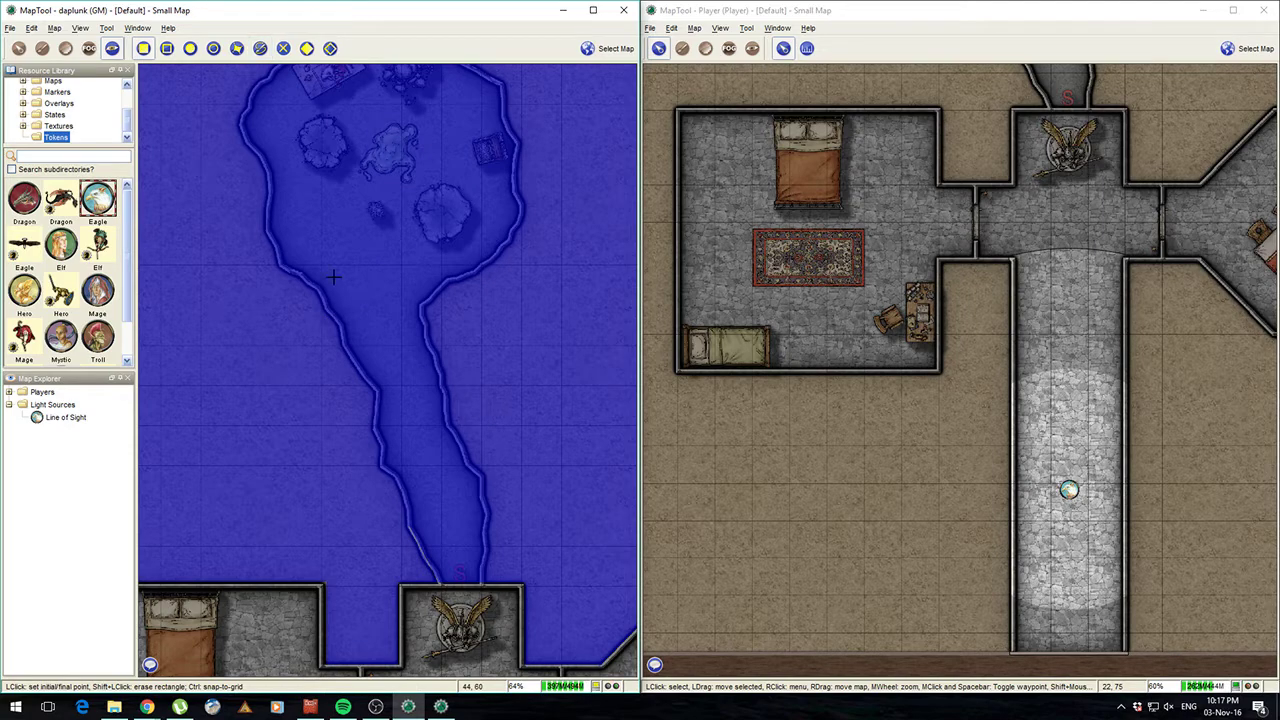
- Erase the topology over the northern cave and its passage with a rough polygon around the walls, leaving a strip at the secret door
left_click(237, 48)
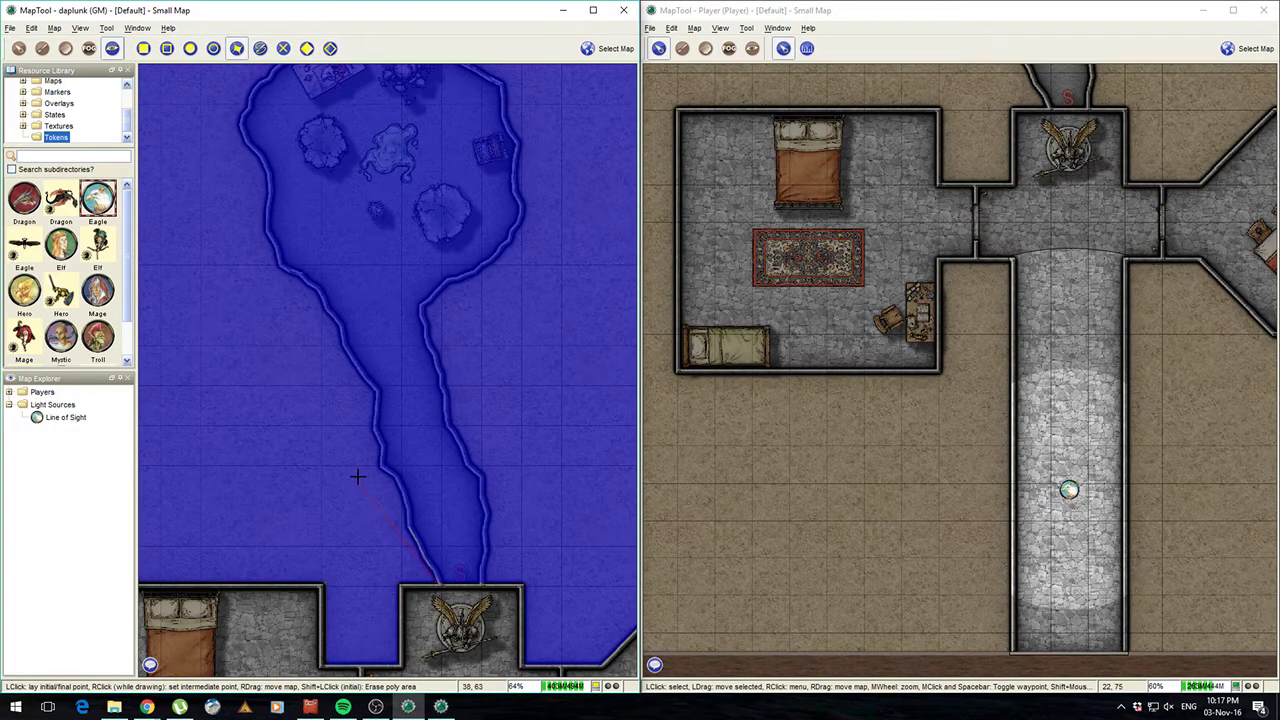
left_click(437, 578)
right_click(485, 578)
right_click(514, 540)
right_click(445, 308)
right_click(537, 215)
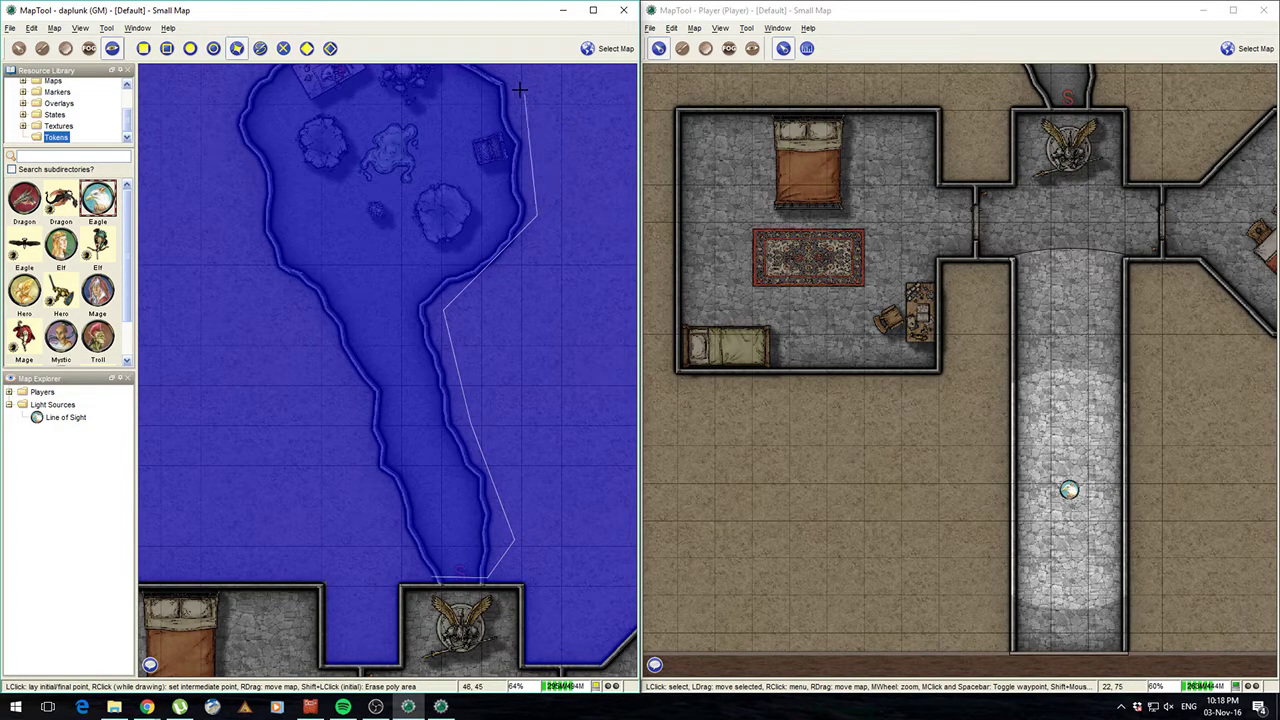
right_click(524, 97)
right_click(509, 72)
right_click(254, 70)
right_click(220, 115)
right_click(243, 285)
right_click(308, 330)
right_click(352, 407)
right_click(368, 488)
left_click(431, 577)
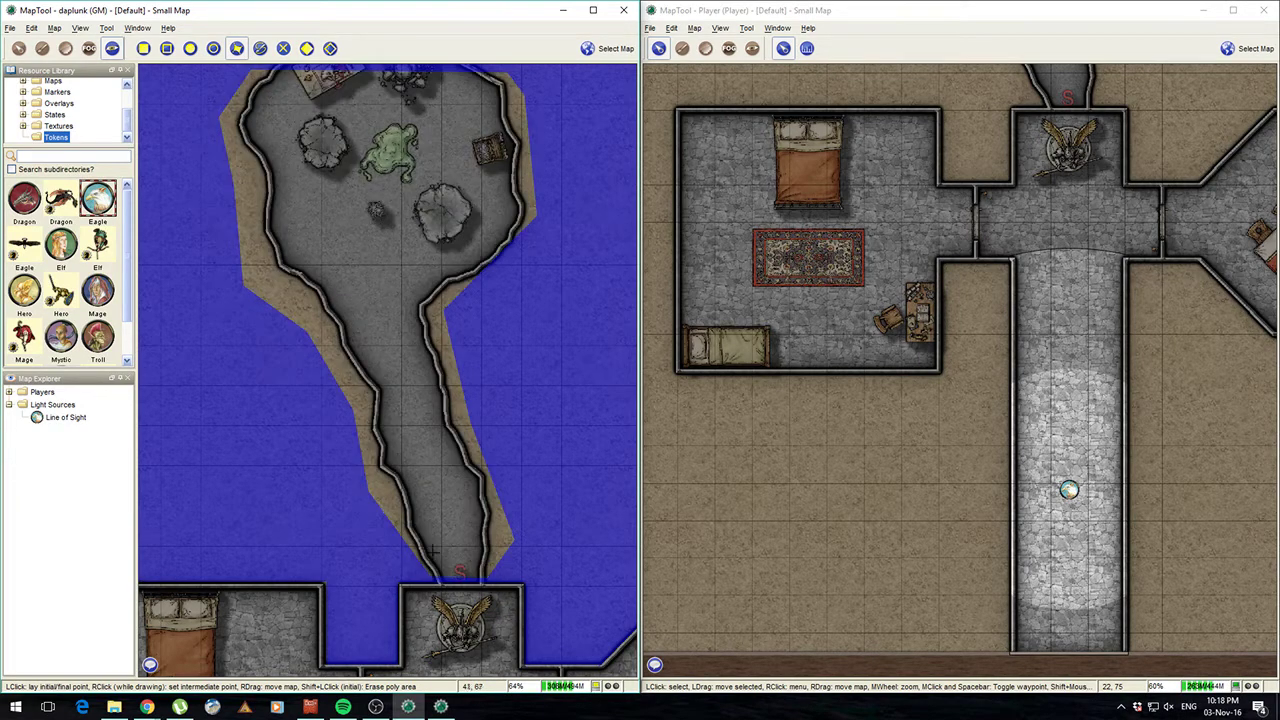
- Erase the remaining topology over the cave's northern end with a polygon that reaches just outside its wall
scroll(526, 346, "up", 10)
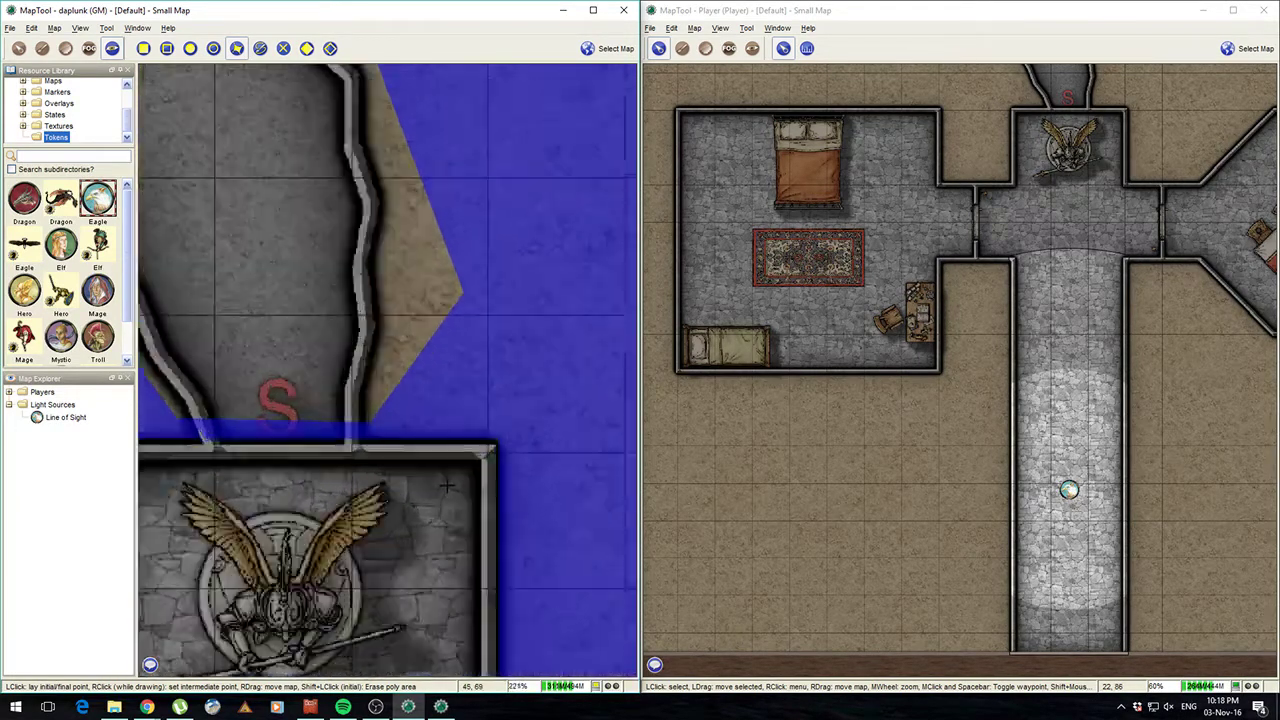
left_click_drag(442, 417, 548, 394)
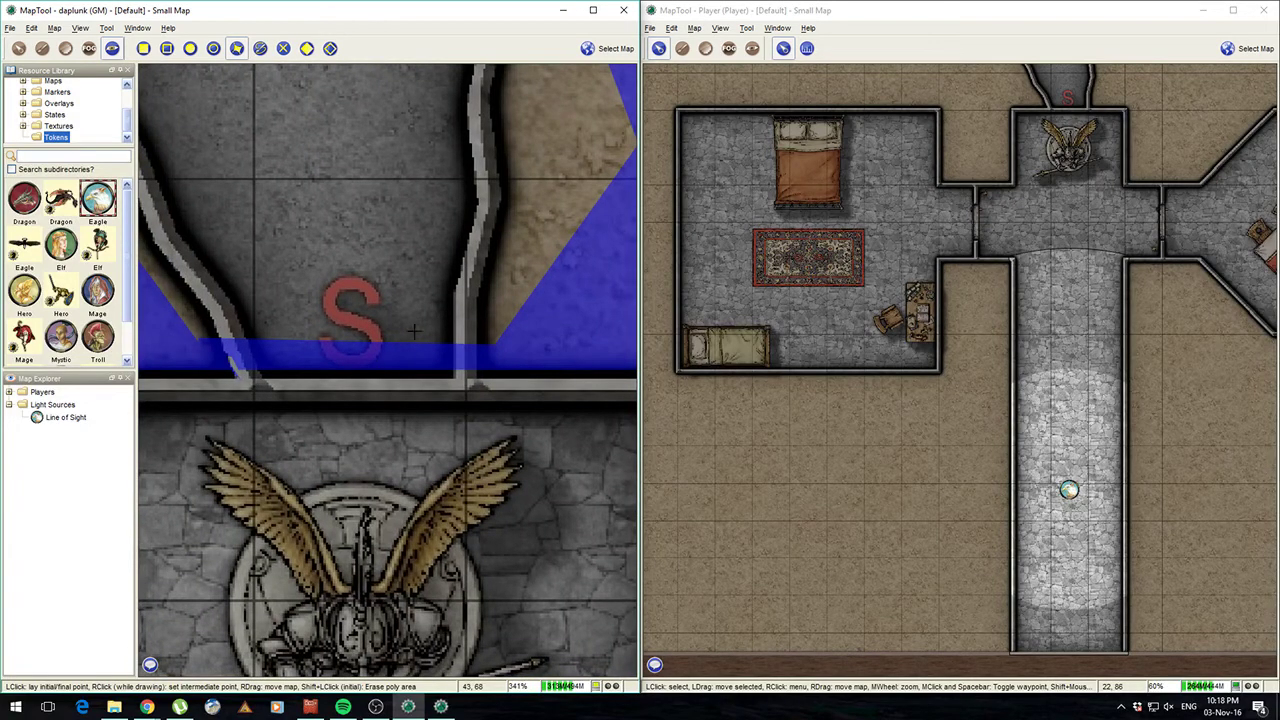
scroll(424, 314, "down", 20)
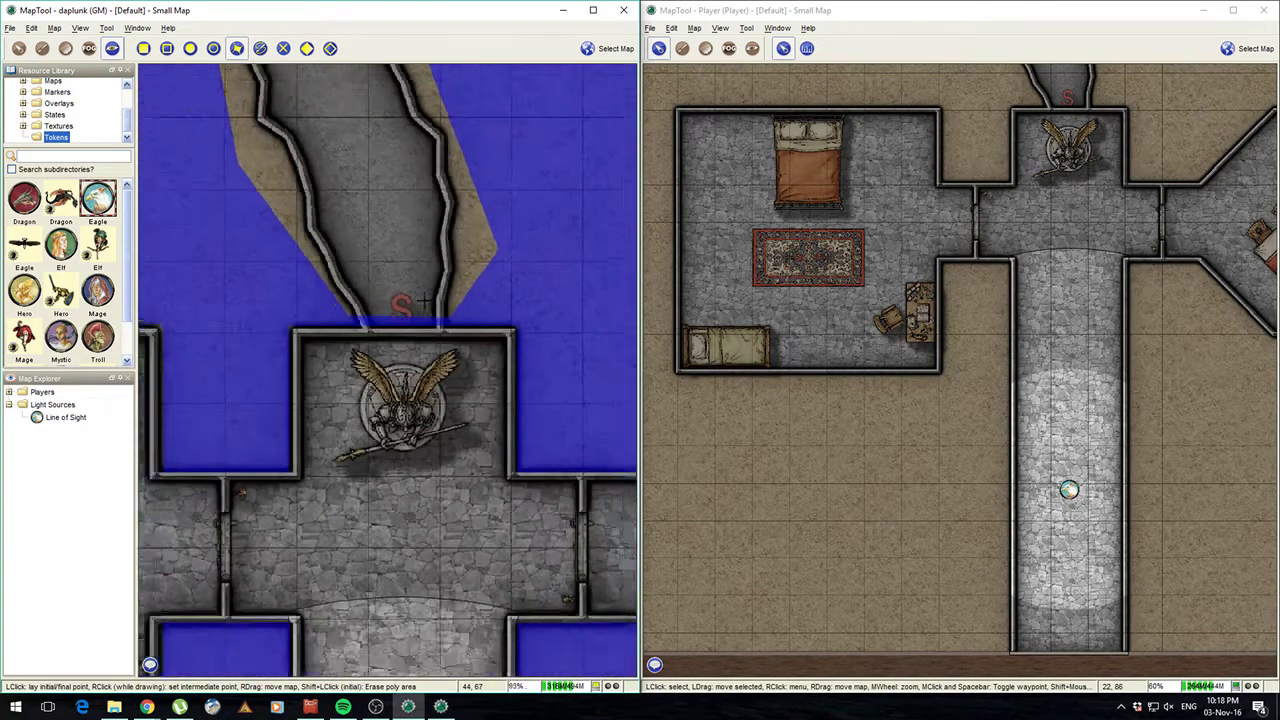
left_click_drag(385, 171, 386, 483)
left_click_drag(322, 192, 338, 330)
left_click_drag(260, 95, 322, 305)
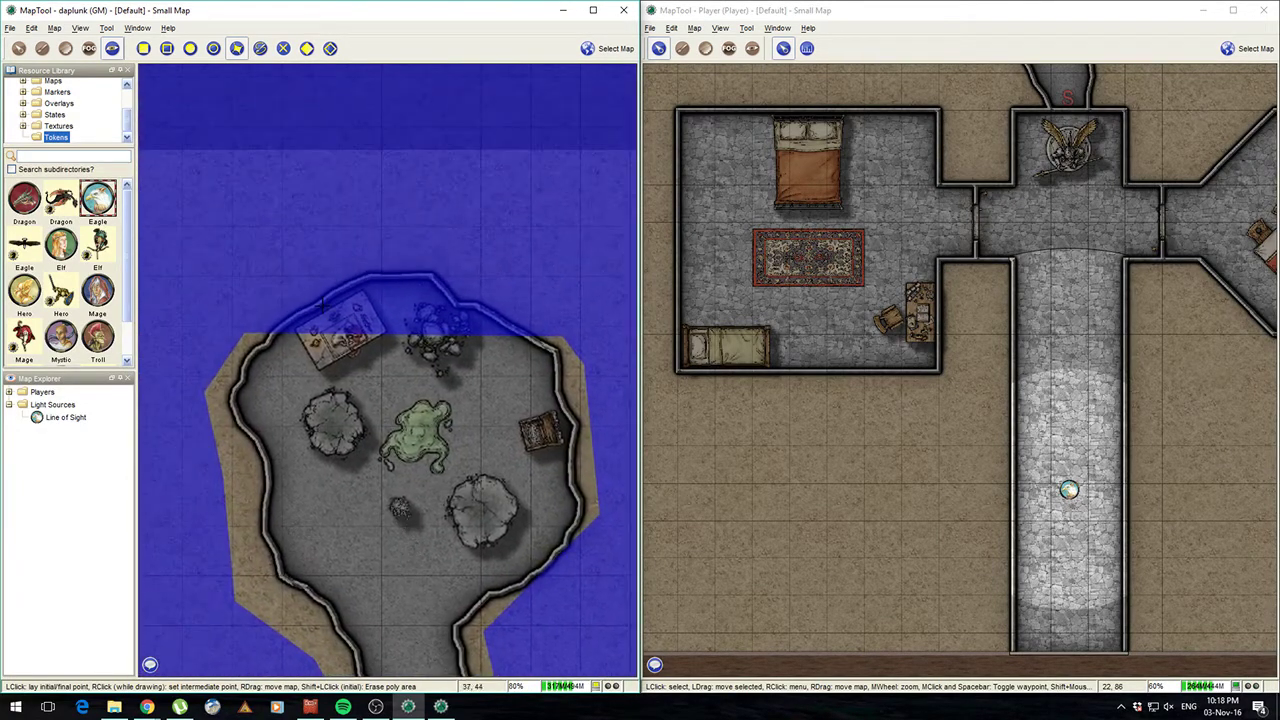
left_click(252, 332)
right_click(307, 275)
right_click(451, 247)
right_click(563, 345)
left_click(248, 336)
- Cover the centres of the two large boulders in the cave with filled oval topology so they block vision
left_click_drag(426, 496, 422, 398)
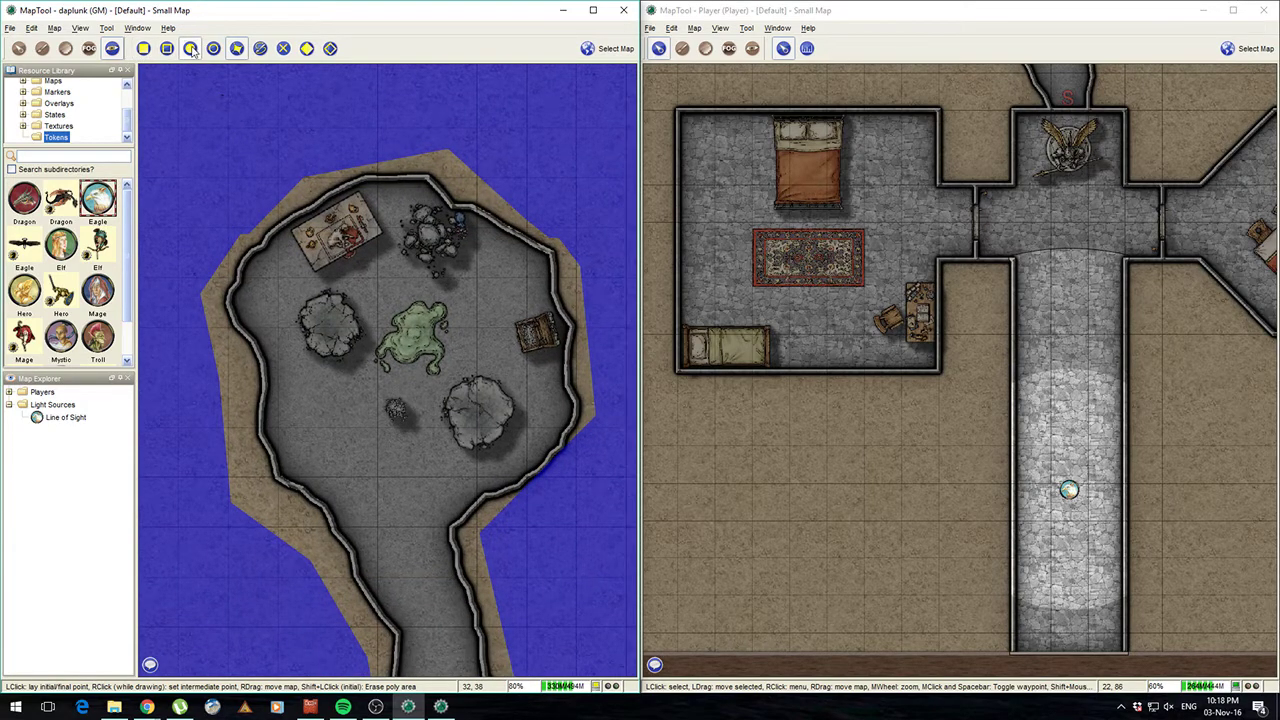
left_click(190, 48)
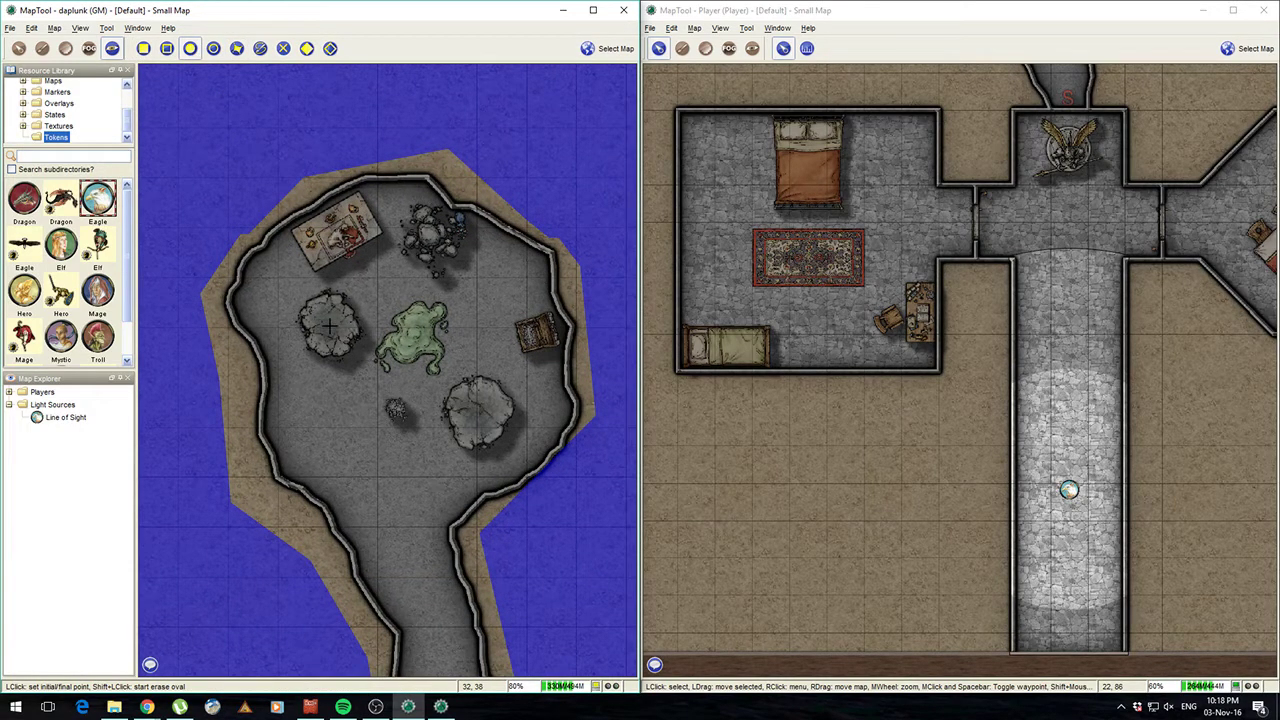
left_click(309, 298)
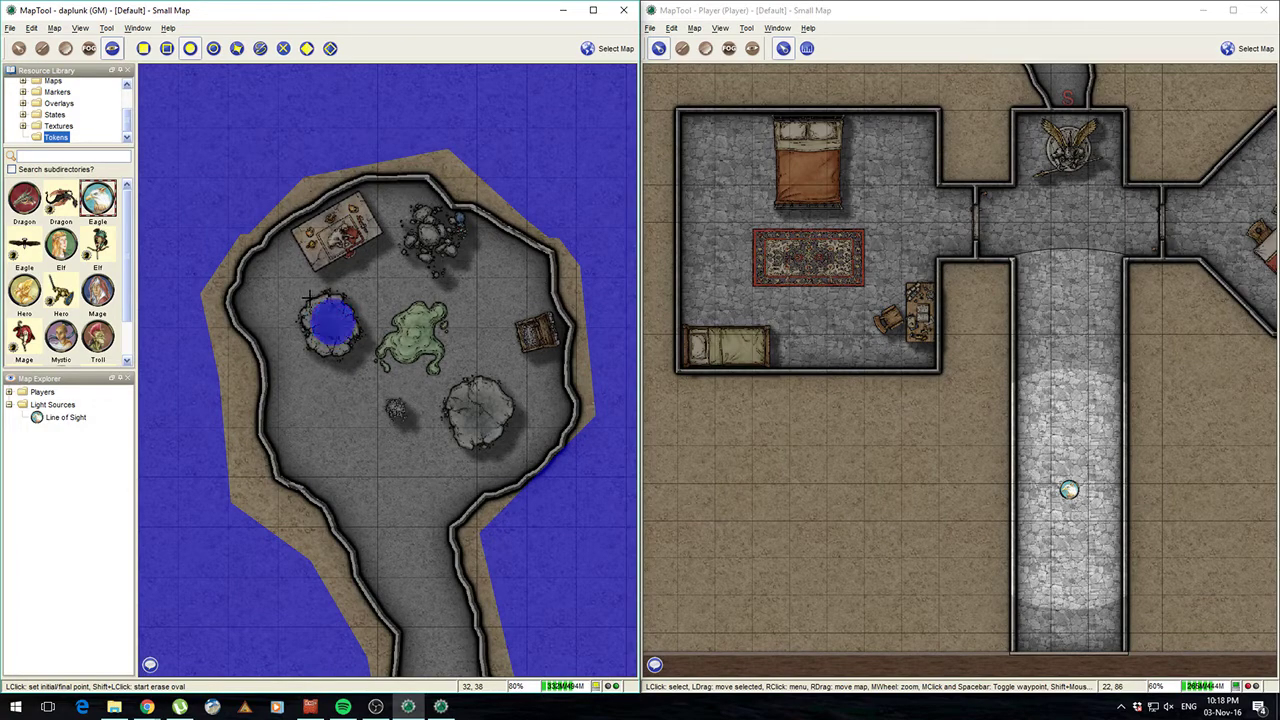
left_click(478, 414)
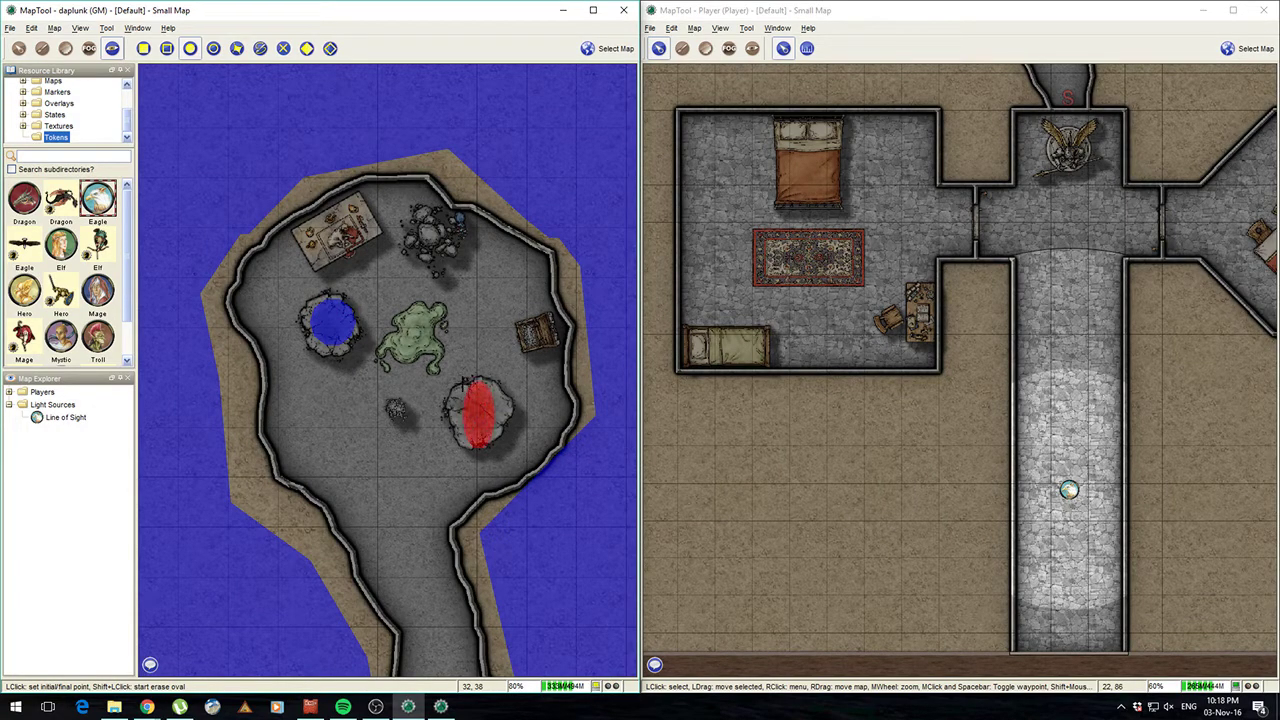
left_click(456, 394)
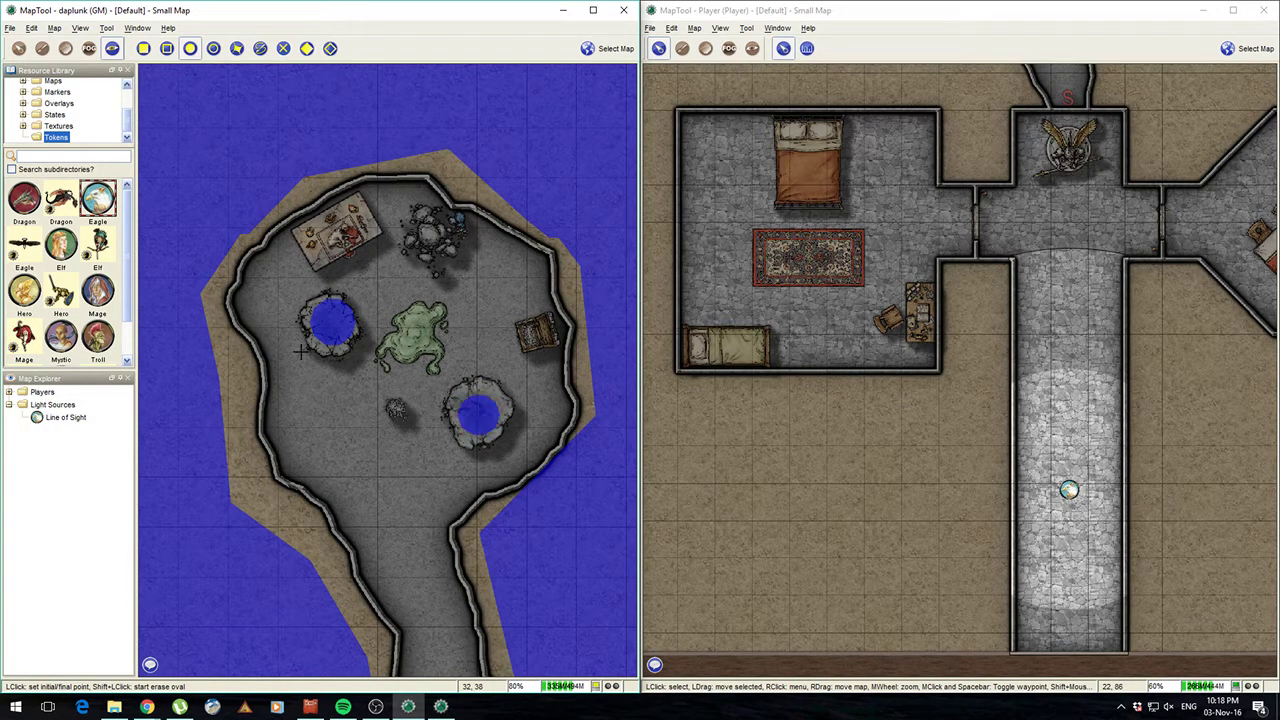
- Place a Troll token in the bedroom just south of the rug
left_click_drag(336, 406, 330, 318)
left_click_drag(376, 376, 366, 206)
left_click_drag(403, 454, 451, 345)
scroll(450, 345, "down", 5)
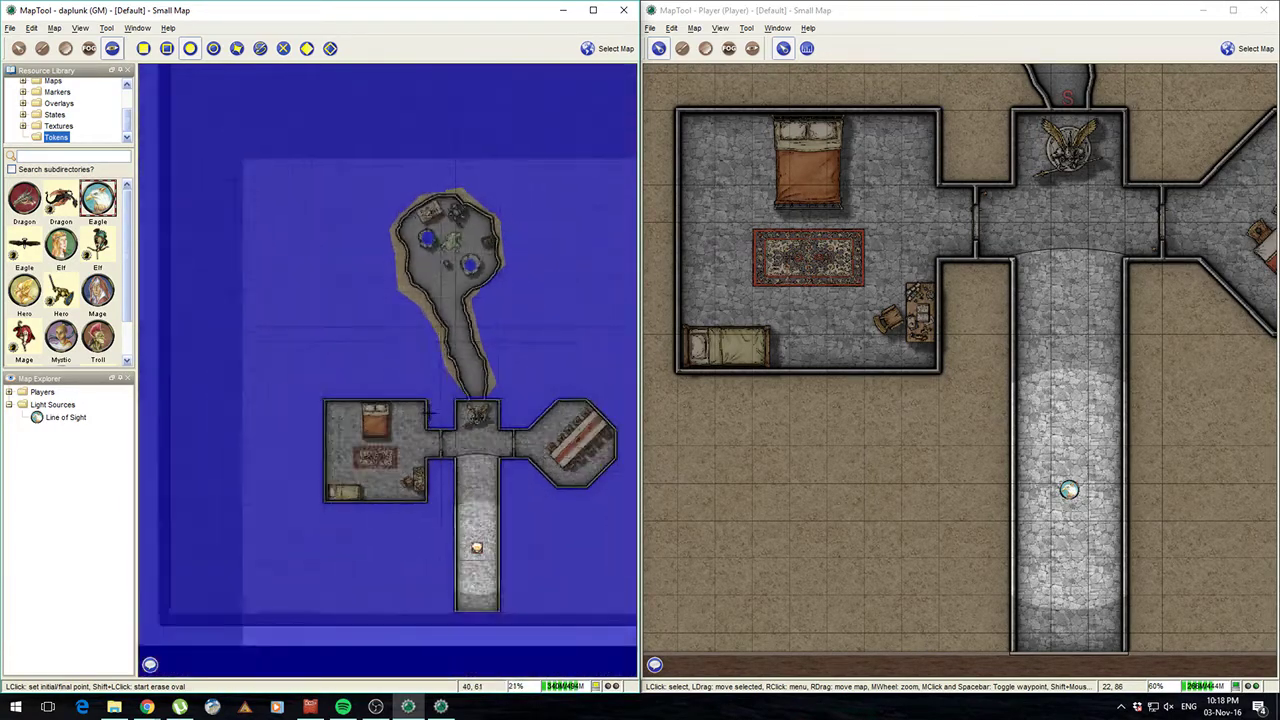
scroll(410, 350, "up", 3)
scroll(374, 330, "up", 3)
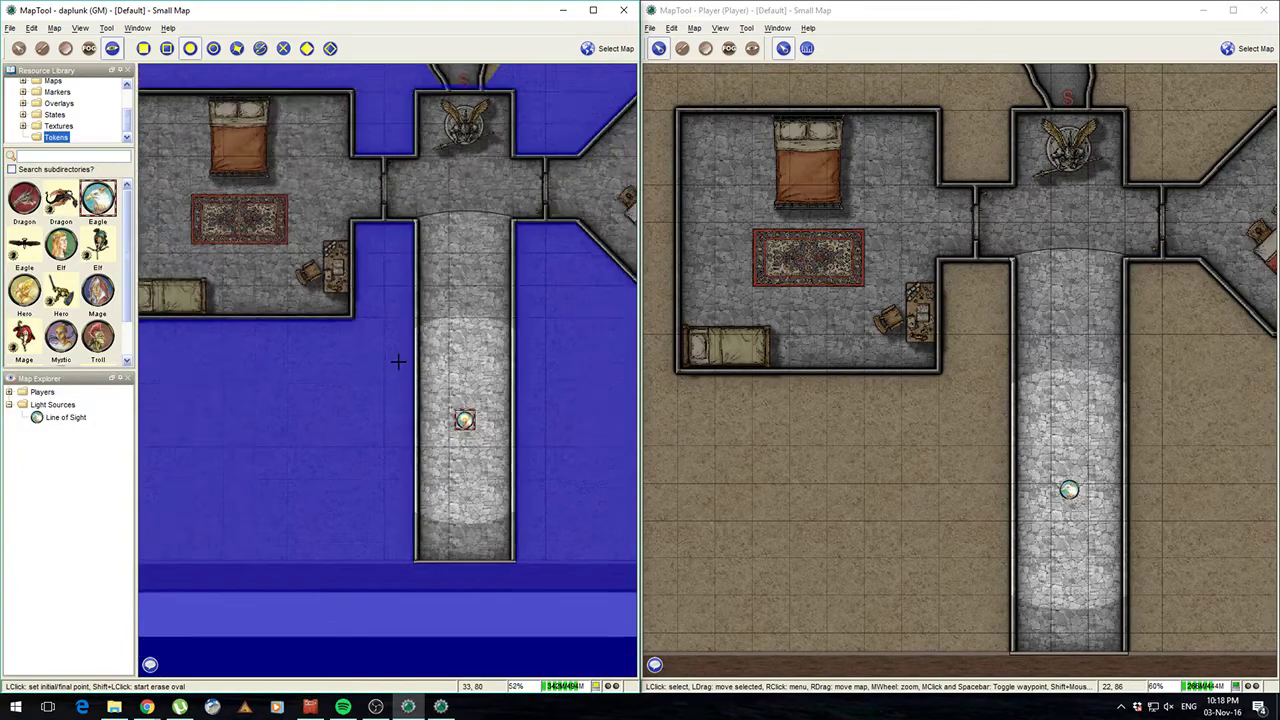
scroll(131, 302, "down", 1)
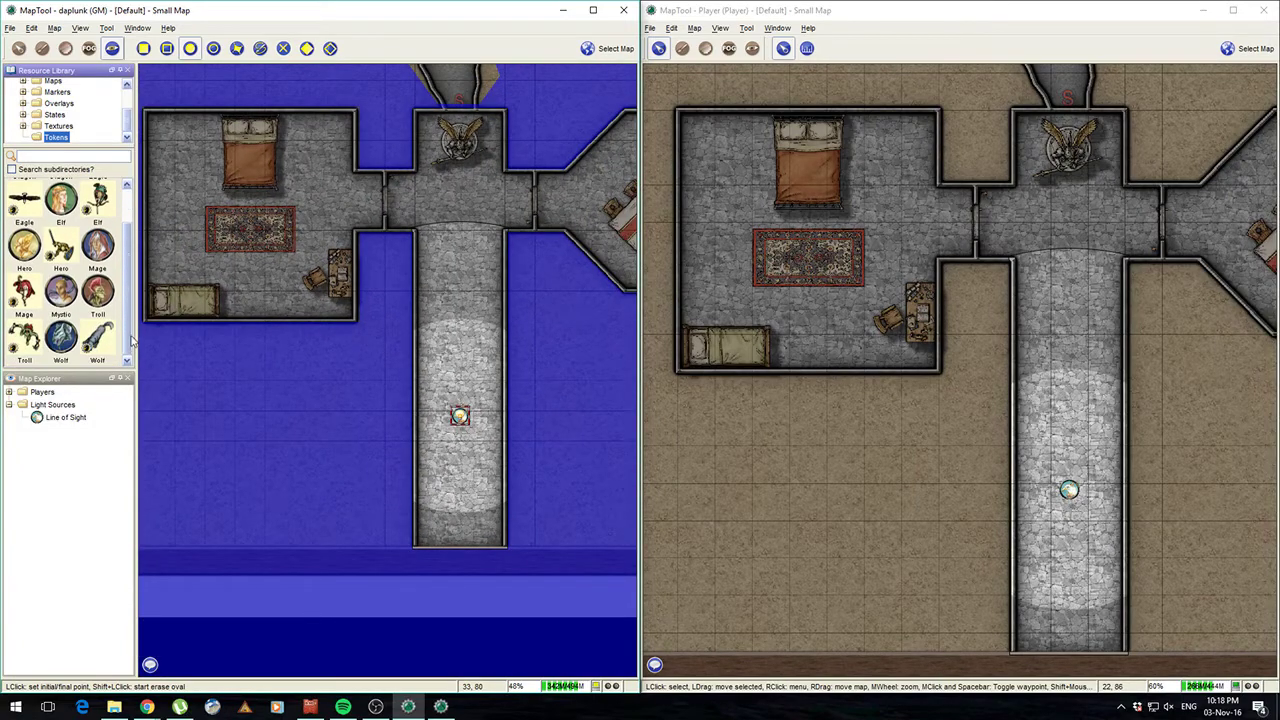
left_click_drag(233, 279, 250, 287)
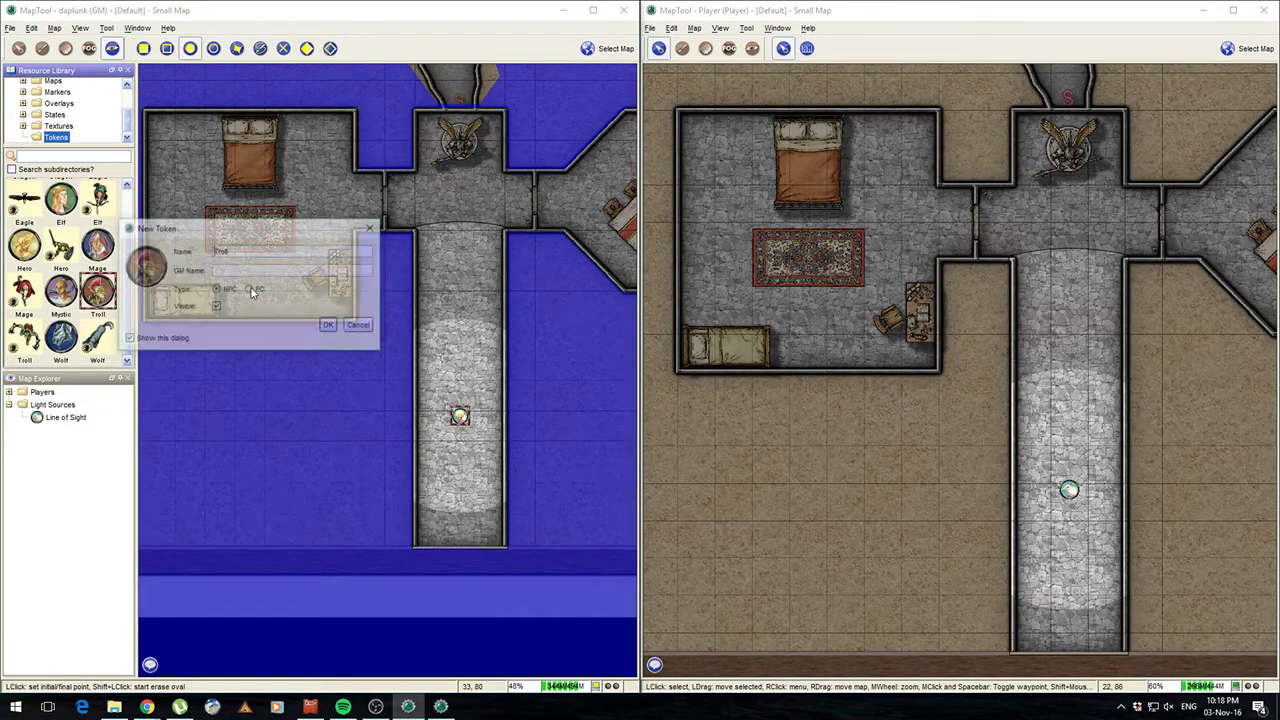
left_click(329, 325)
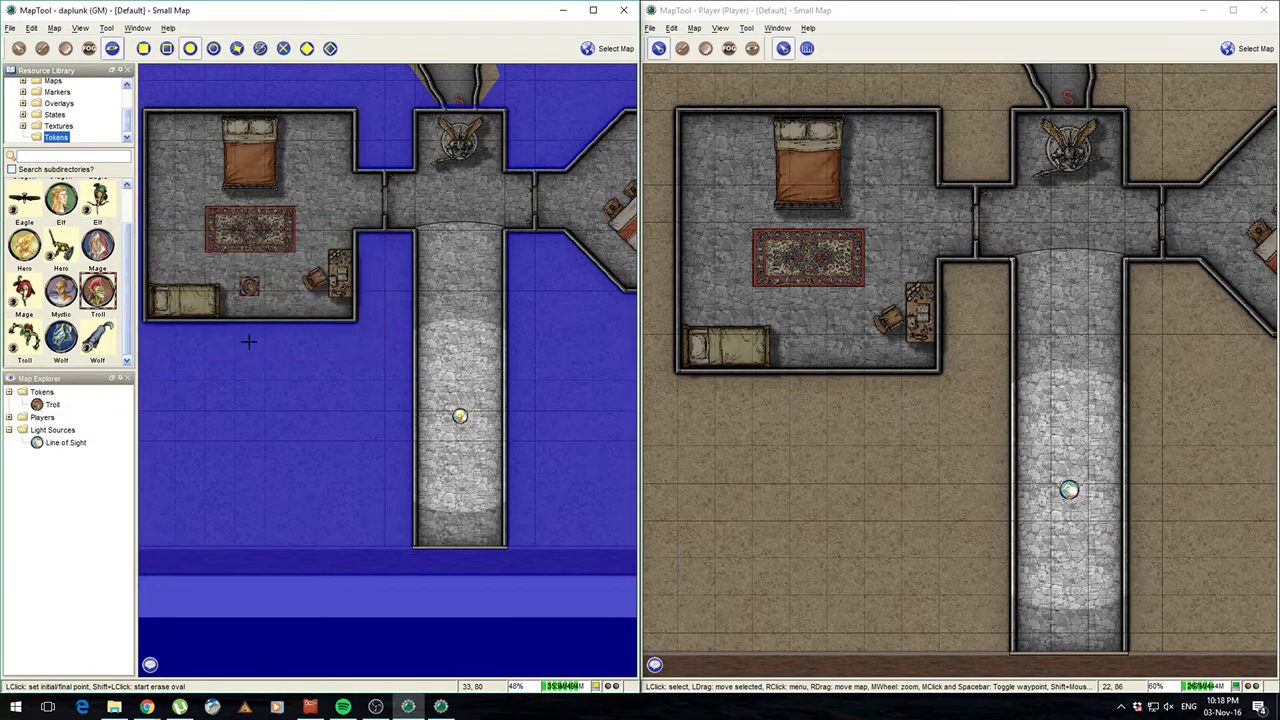
- Place a second round Troll token in the octagonal dining room and a full-figure Troll token in the cave beside the green creature
left_click_drag(375, 344, 102, 436)
left_click_drag(118, 314, 405, 370)
left_click(479, 398)
left_click_drag(288, 125, 506, 521)
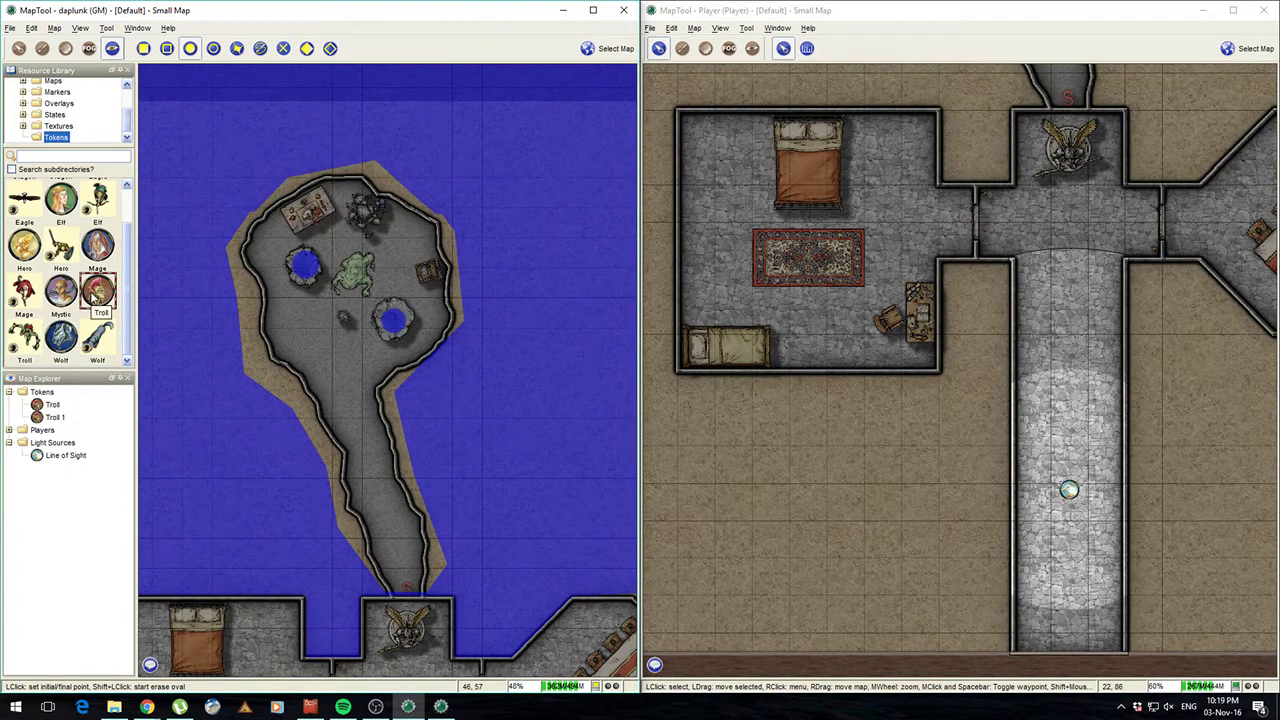
left_click(24, 338)
left_click_drag(361, 254, 399, 255)
left_click(477, 295)
scroll(477, 394, "up", 6)
left_click_drag(466, 457, 456, 481)
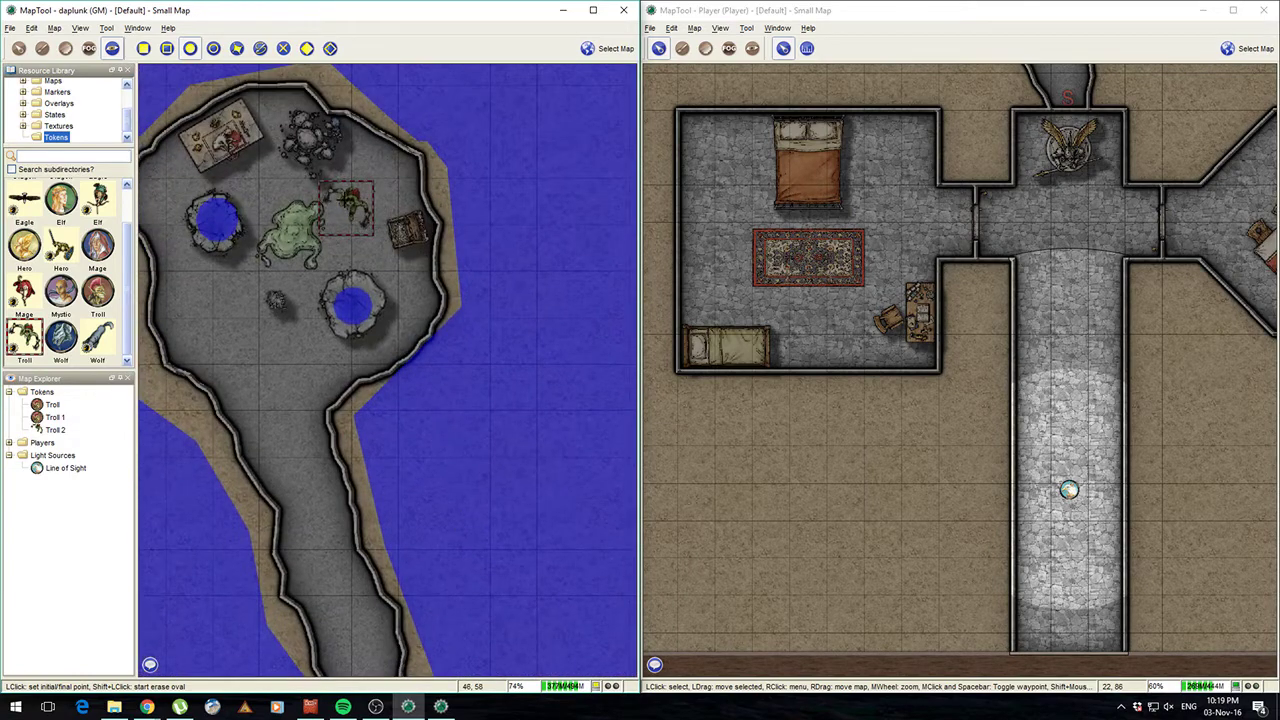
left_click(345, 200)
left_click(301, 173)
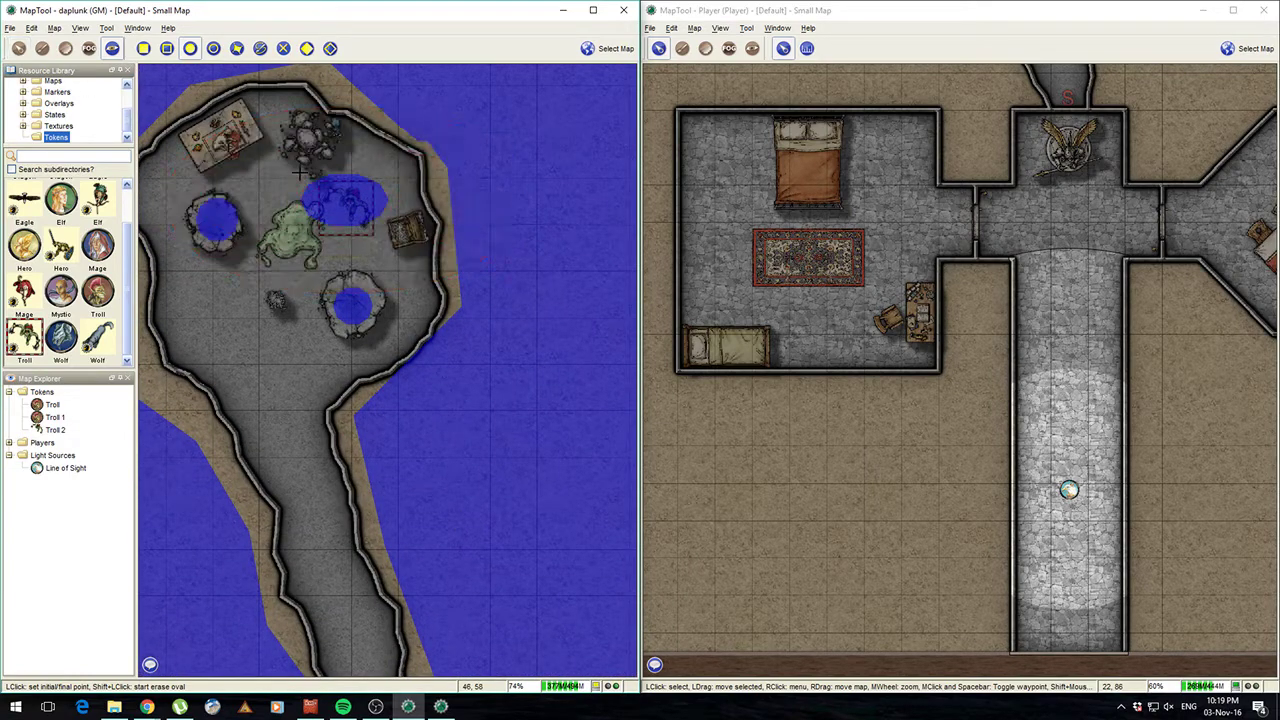
left_click(348, 203, "shift")
left_click(288, 164)
- Move the cave's Troll token southeast to the spot just above the southeastern boulder
left_click(18, 48)
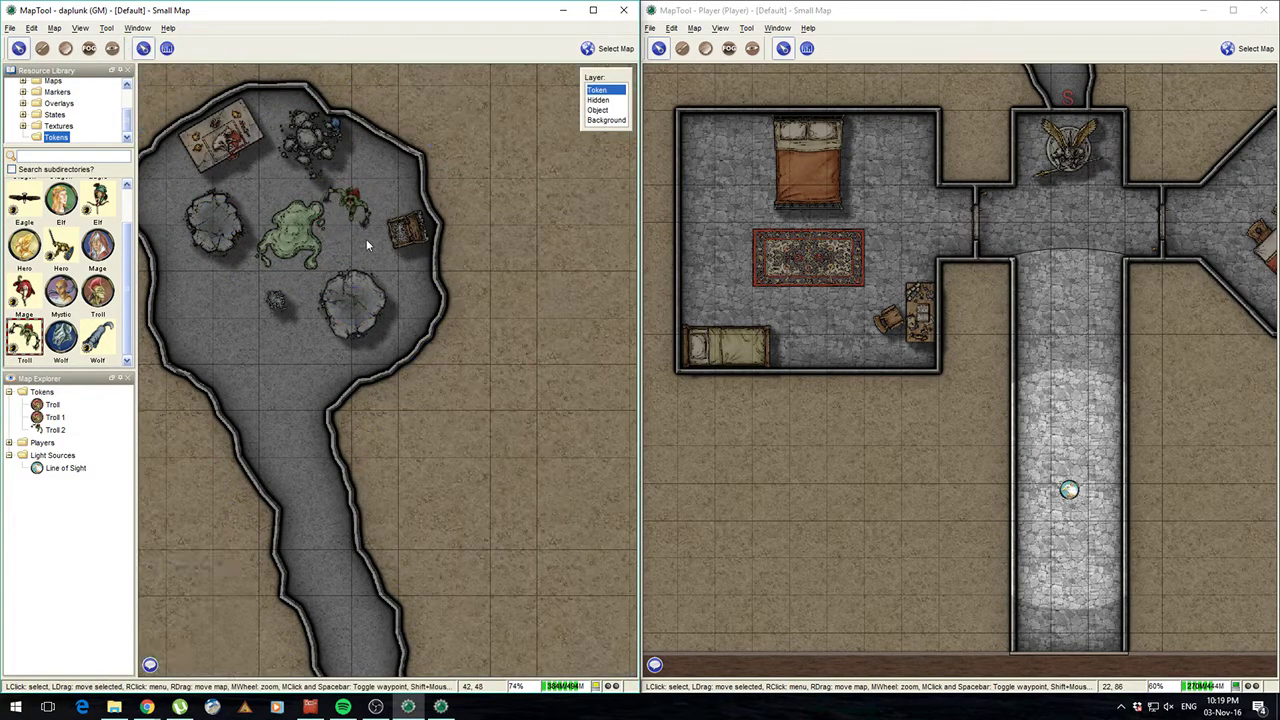
left_click_drag(352, 210, 370, 260)
scroll(512, 462, "down", 3)
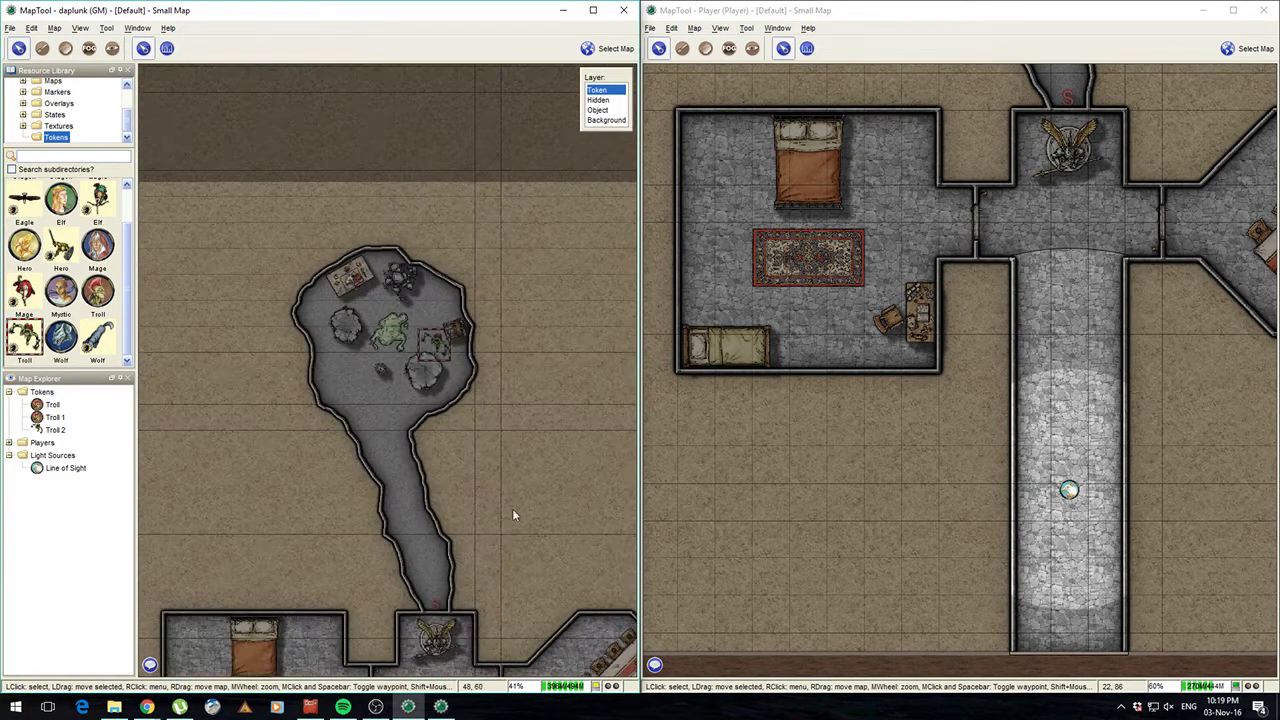
- Move the Line of Sight token to the corridor's south end and from there north to the crossing between the two doors
left_click_drag(513, 526, 468, 180)
left_click_drag(478, 555, 501, 403)
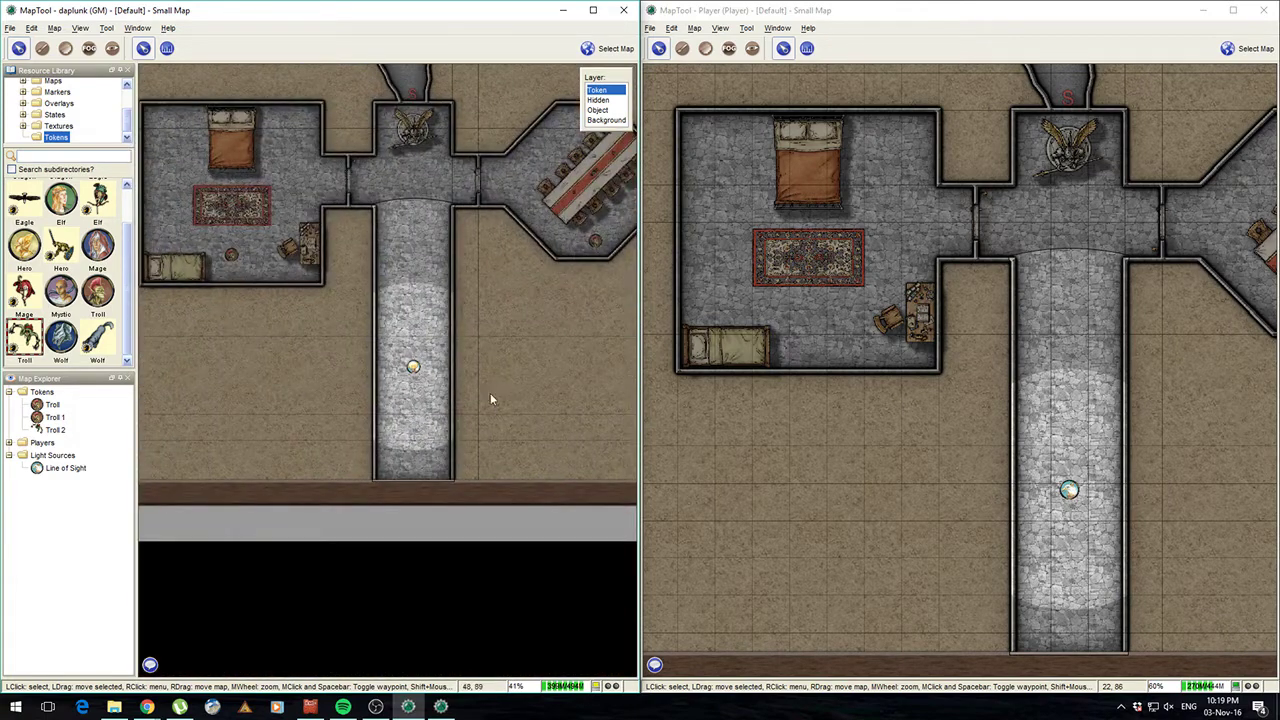
left_click(413, 367)
left_click_drag(413, 367, 413, 437)
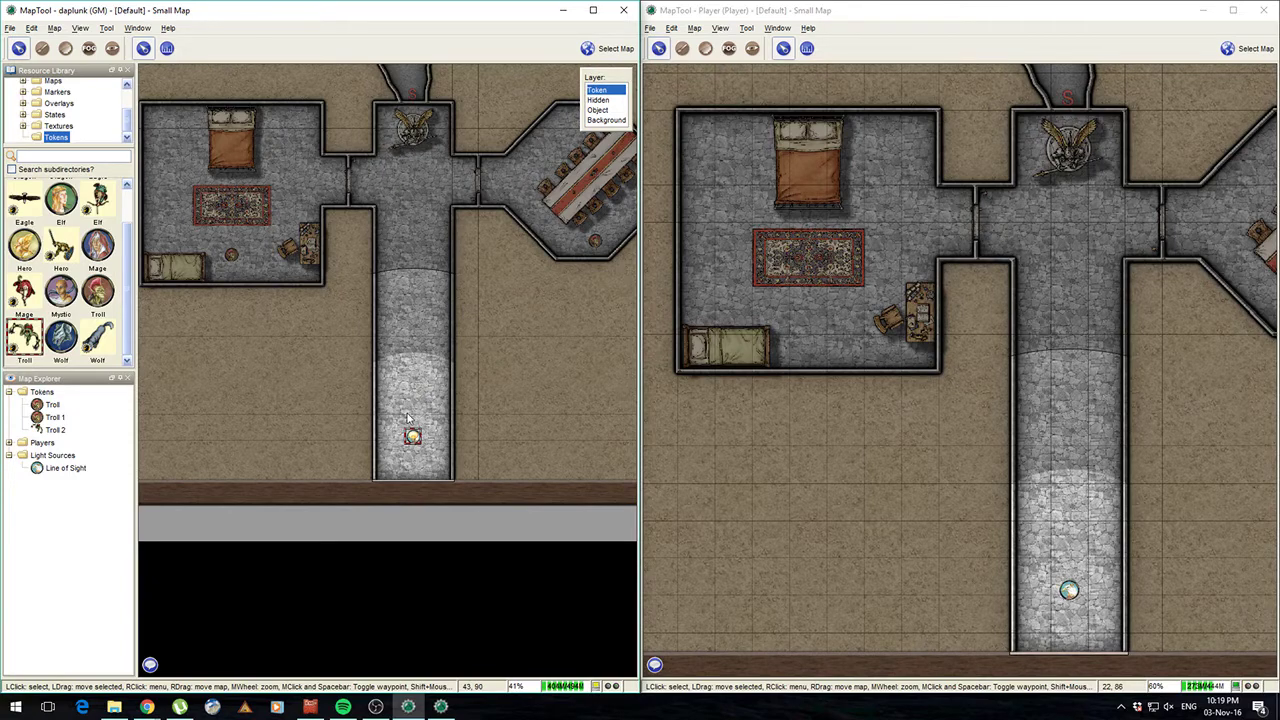
left_click_drag(408, 437, 413, 186)
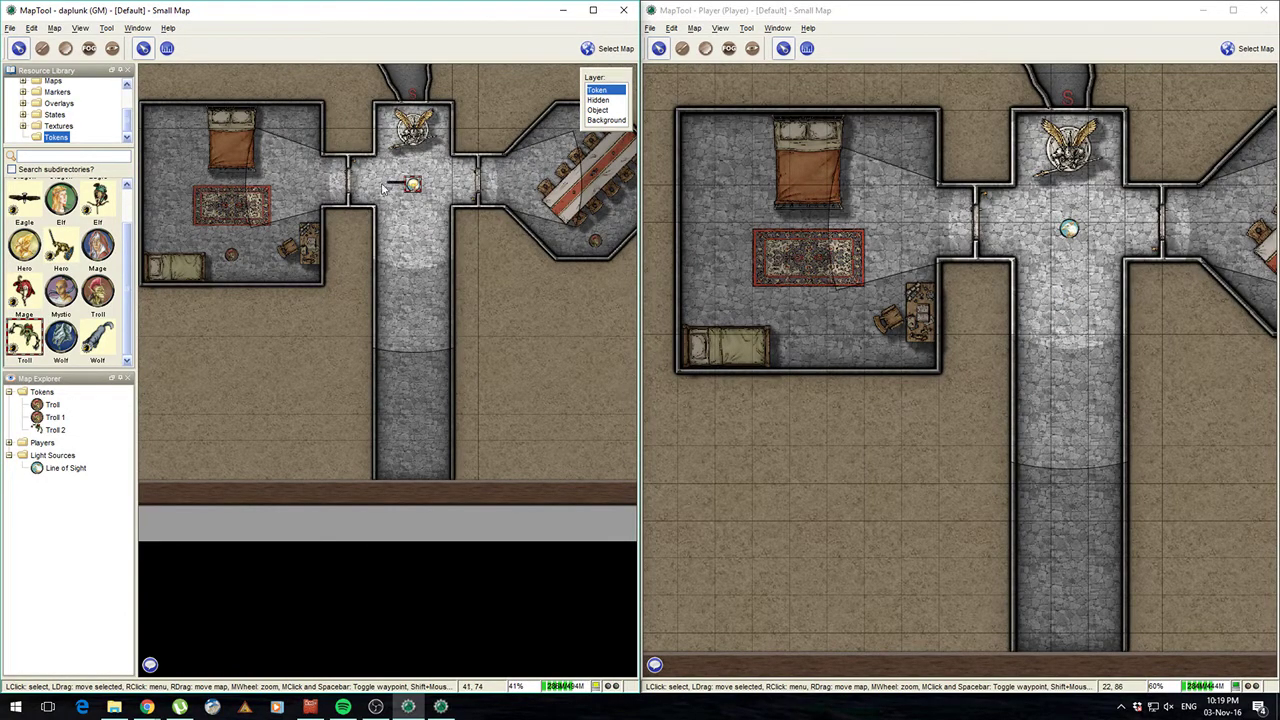
- Move the Line of Sight token from the crossing south to the middle of the corridor
mouse_move(413, 186)
left_mouse_down()
mouse_move(329, 172)
mouse_move(231, 186)
mouse_move(233, 214)
mouse_move(189, 200)
mouse_move(248, 212)
mouse_move(247, 243)
mouse_move(370, 172)
mouse_move(552, 186)
mouse_move(414, 178)
left_mouse_up()
left_click_drag(426, 203, 331, 245)
left_click_drag(247, 286, 343, 514)
scroll(335, 315, "down", 3)
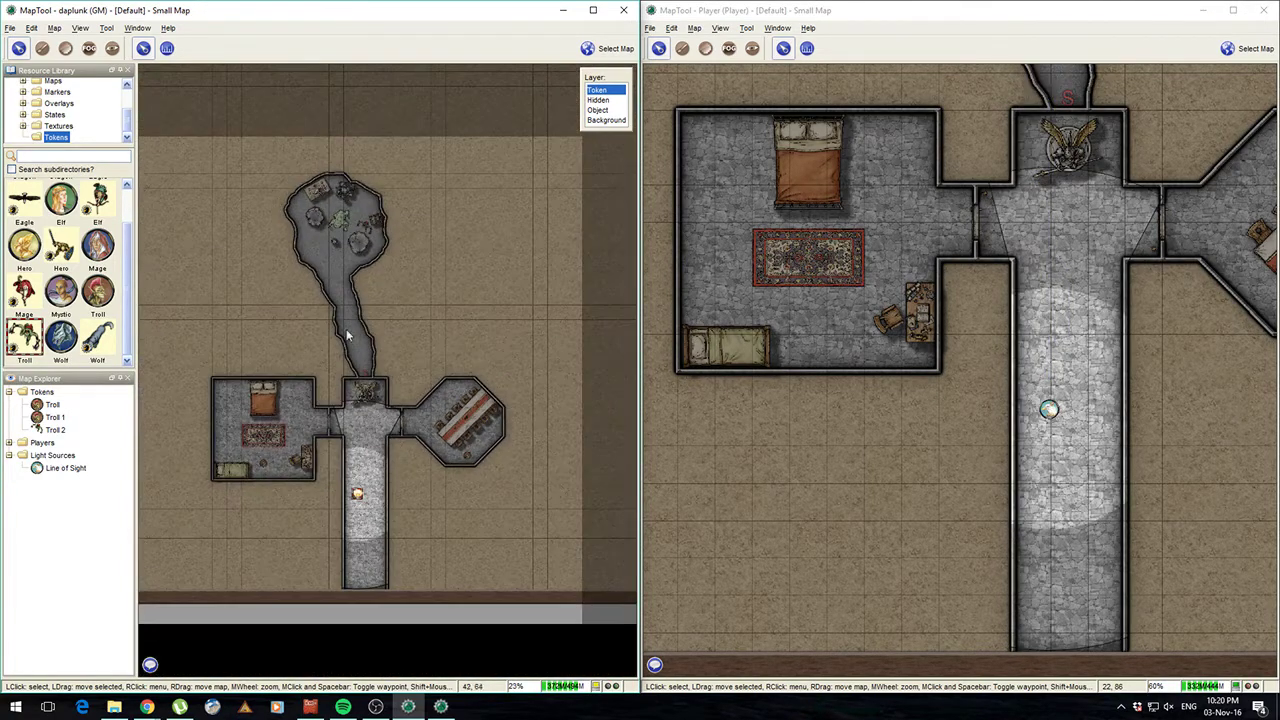
- Activate the rectangular fog tool and set Small Map's vision to Off in the GM instance
left_click(89, 50)
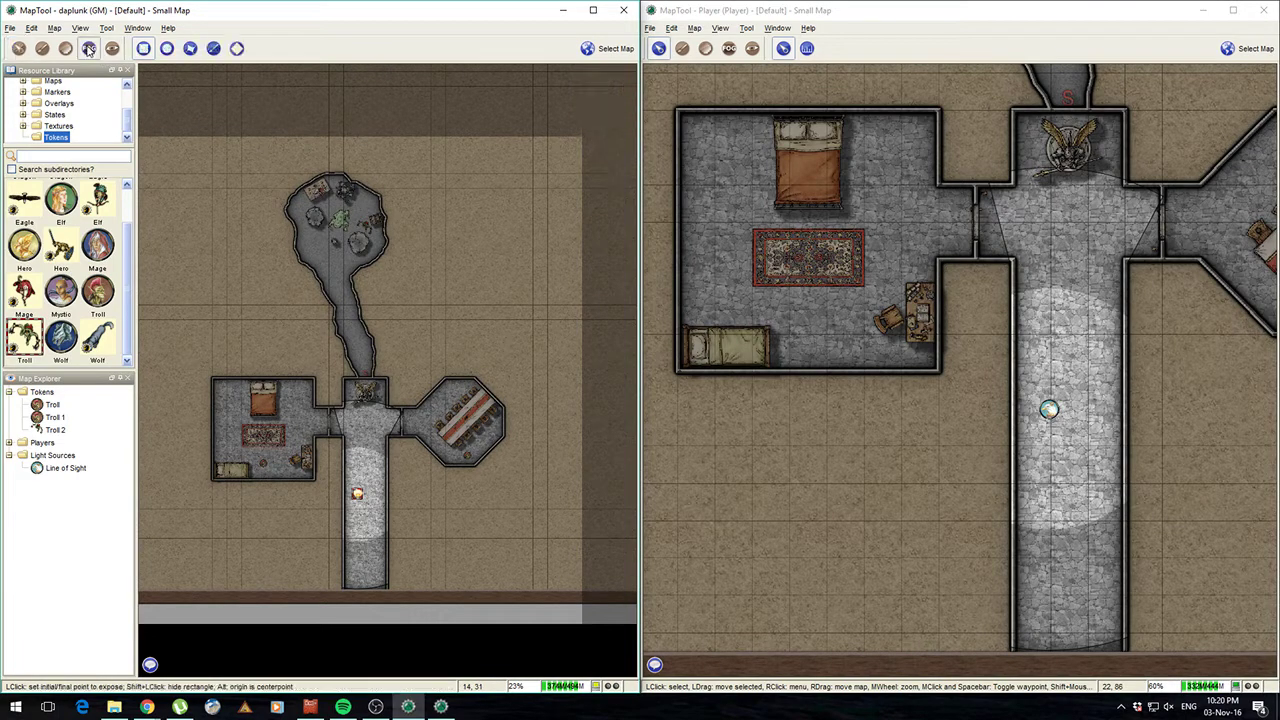
left_click(54, 28)
mouse_move(72, 122)
left_click(200, 119)
scroll(342, 317, "down", 2)
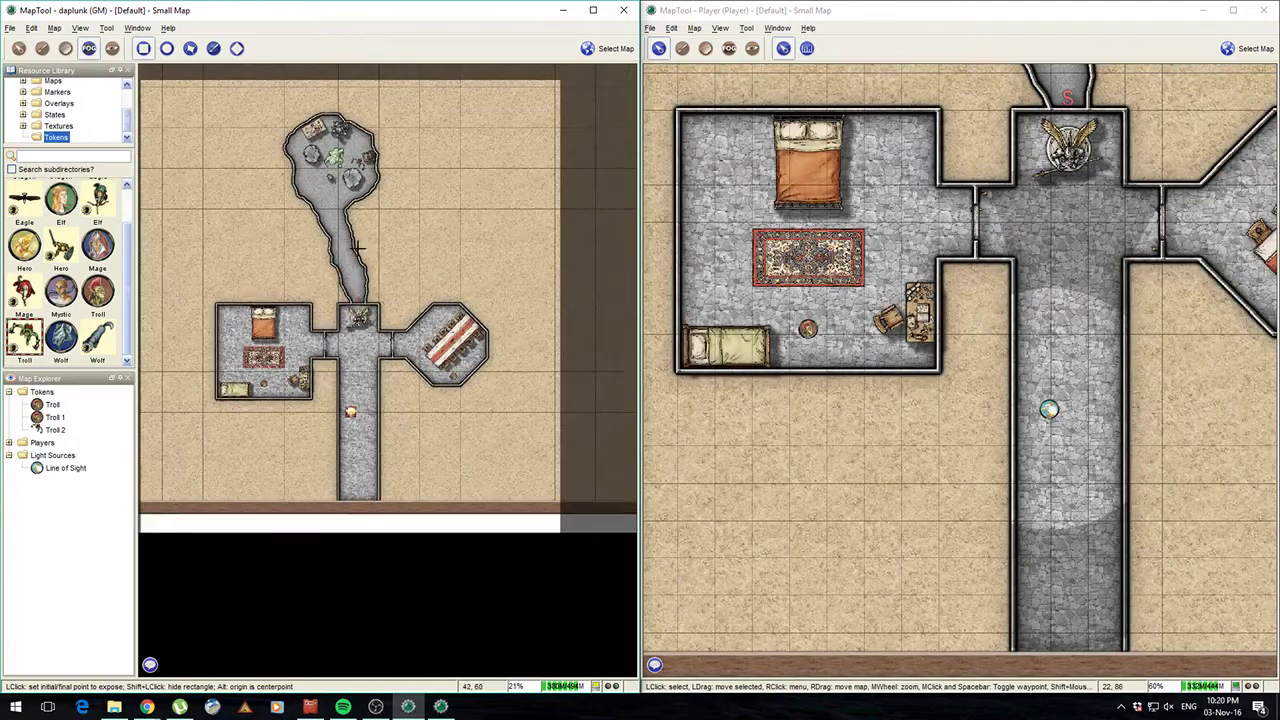
- Hide the whole dungeon, including the cave, rooms and corridor, with one large rectangle of Fog-of-War
left_click(31, 28)
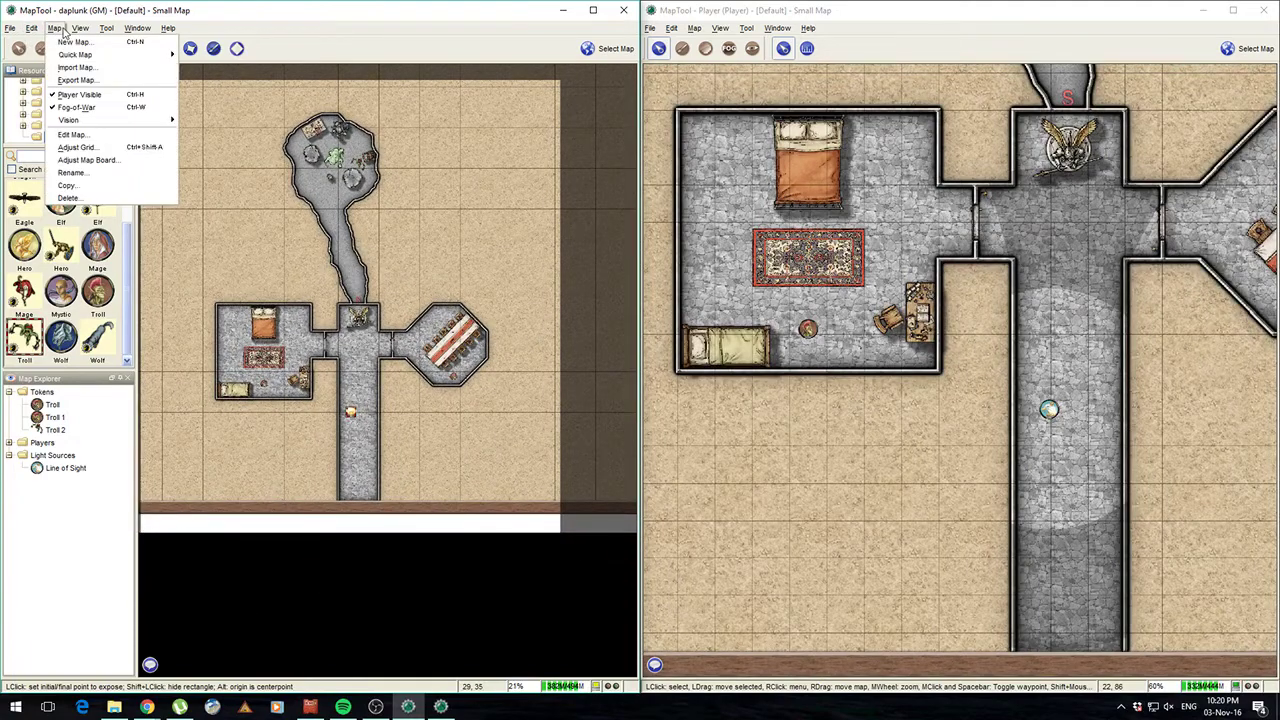
left_click(62, 28)
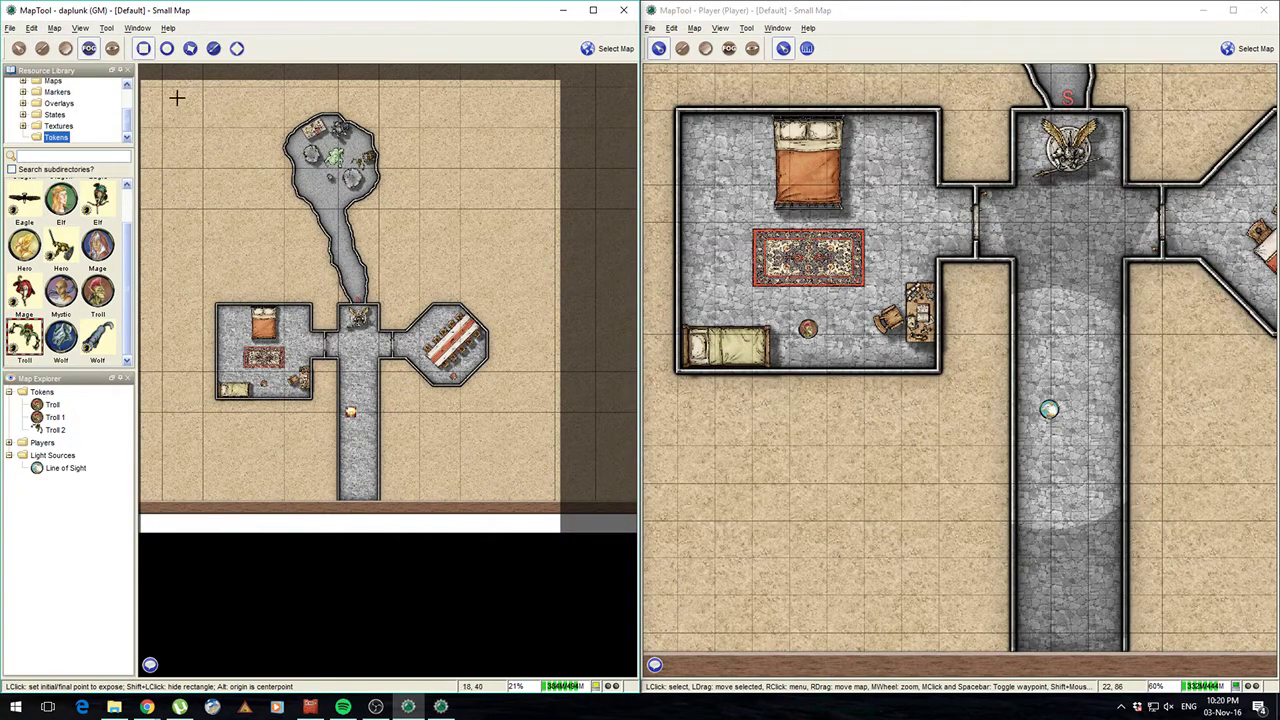
left_click(177, 100, "shift")
left_click(520, 518, "shift")
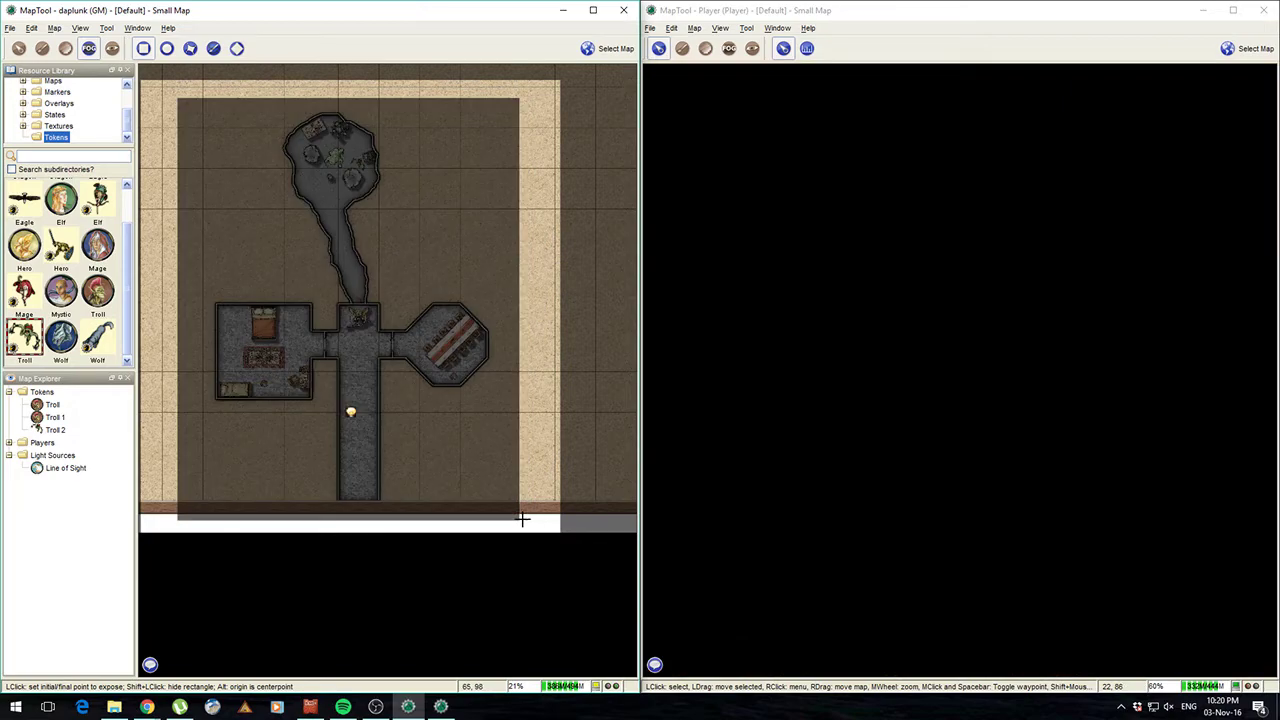
- Expose the central corridor up to the owl statue, plus the side passages through both doors up to the room edges
left_click(336, 303)
left_click(381, 501)
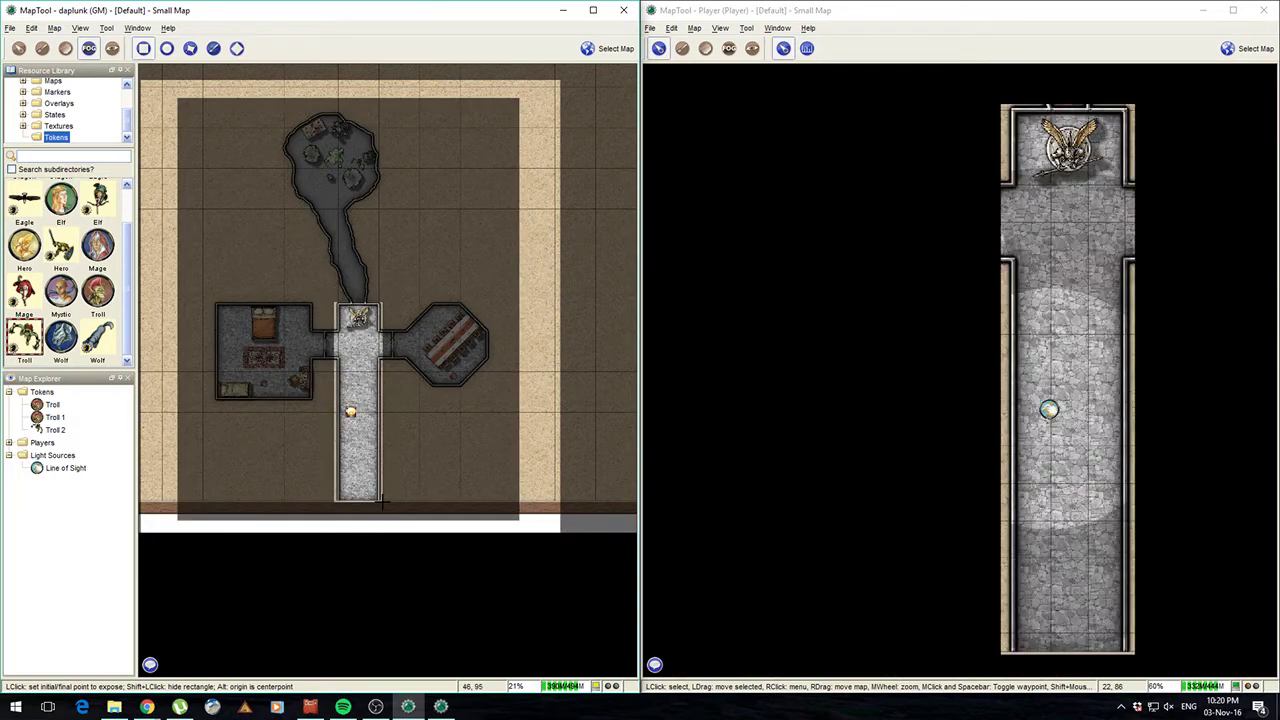
scroll(379, 404, "up", 4)
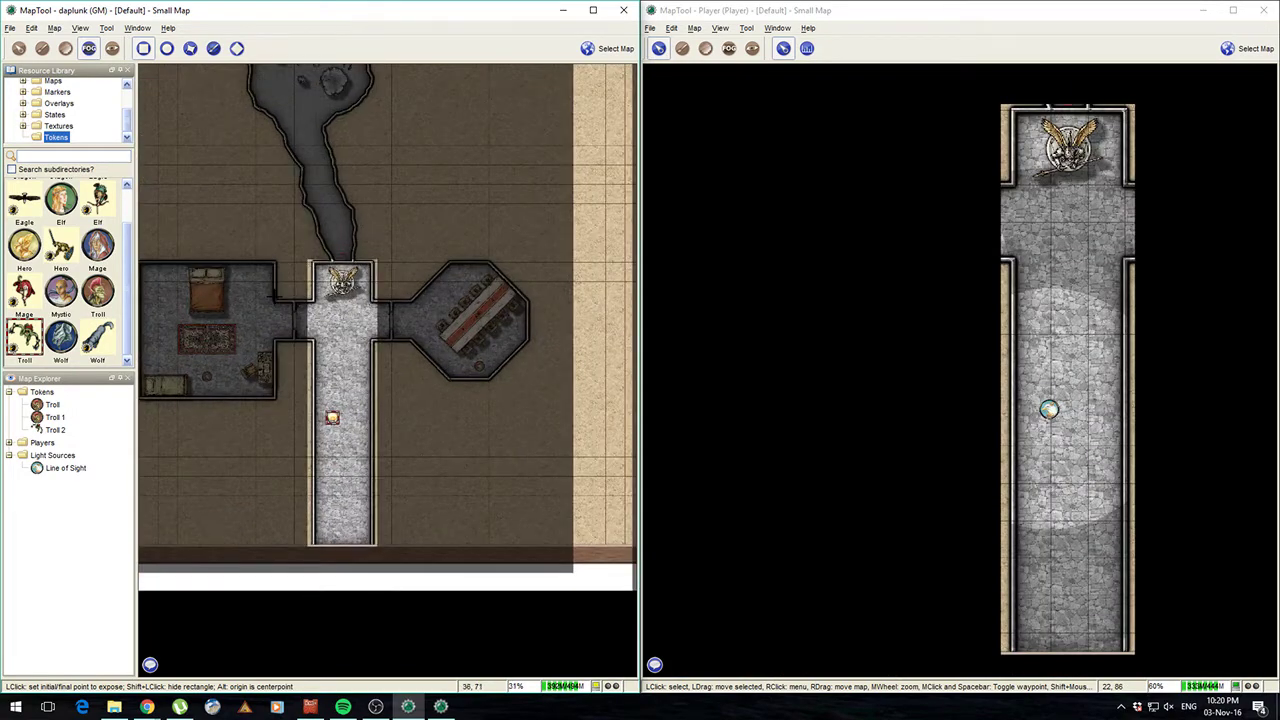
left_click(270, 301)
left_click(425, 340)
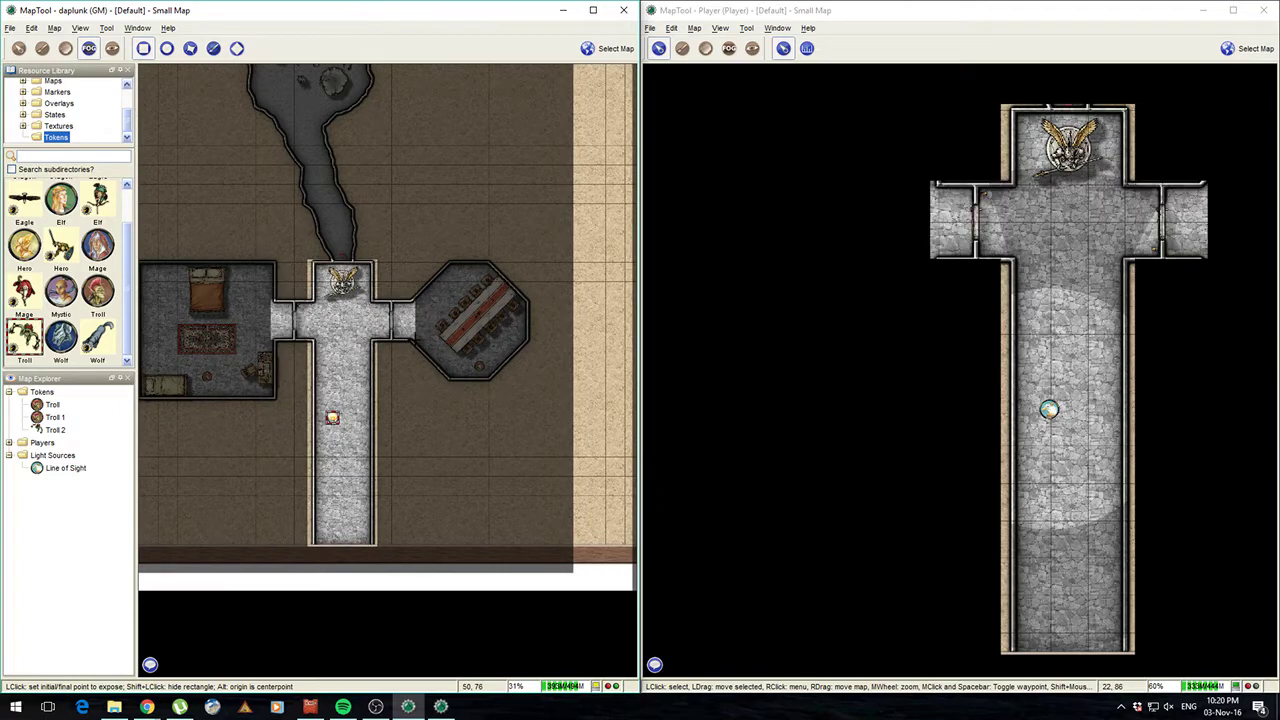
- Hide the exposed strip beyond the wall north of the owl statue with Fog-of-War
scroll(404, 390, "up", 3)
scroll(404, 390, "up", 2)
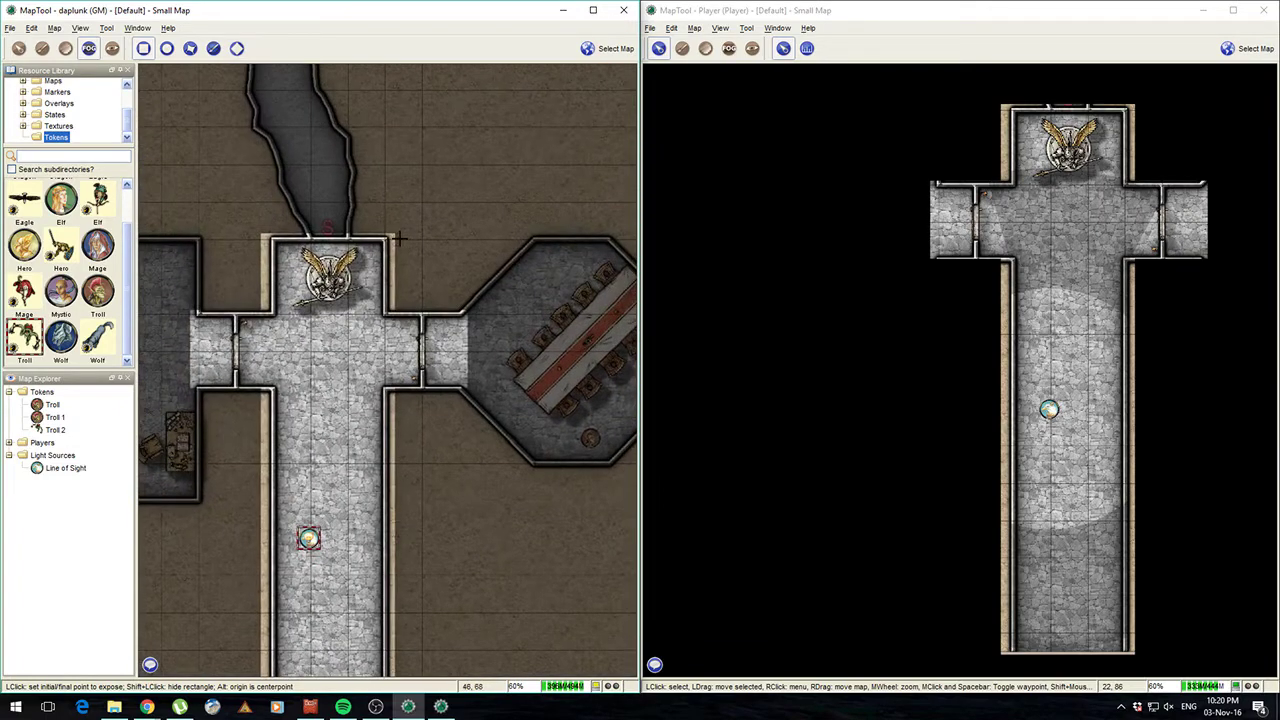
left_click(401, 238, "shift")
left_click(229, 216, "shift")
scroll(400, 340, "down", 3)
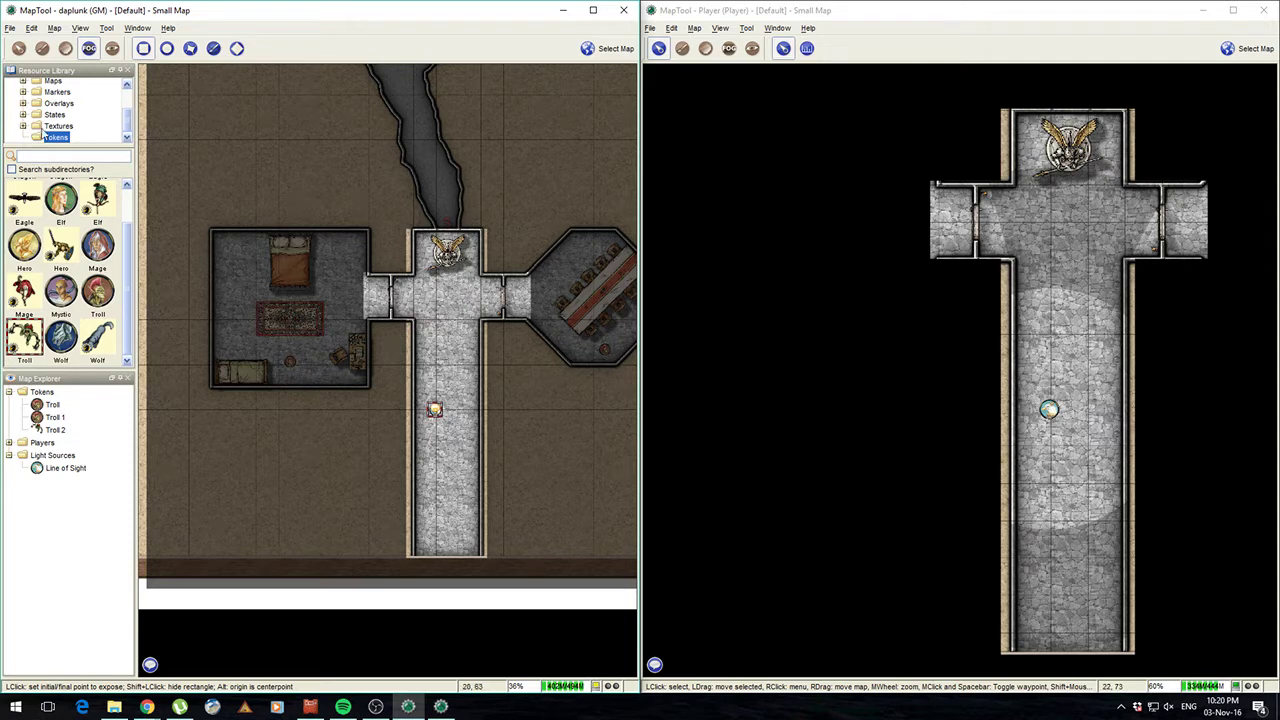
- Show the grid in both the GM and the Player instance
left_click(55, 28)
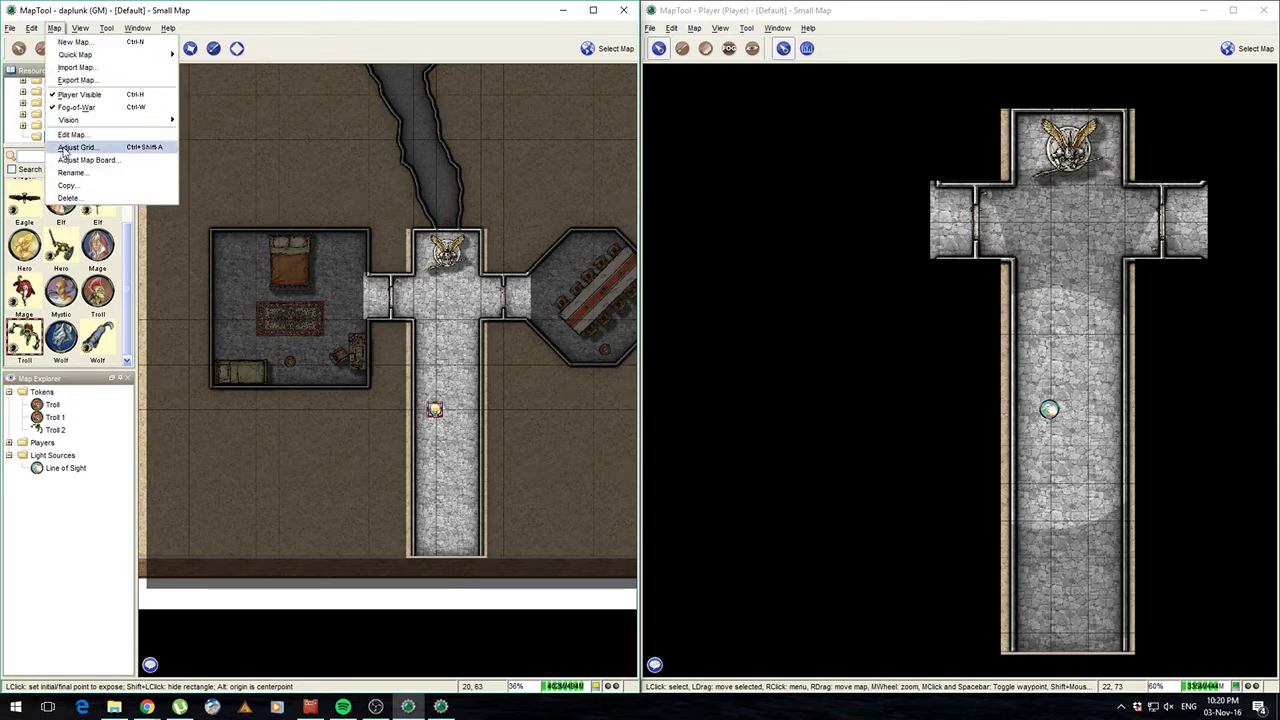
left_click(80, 28)
left_click(99, 106)
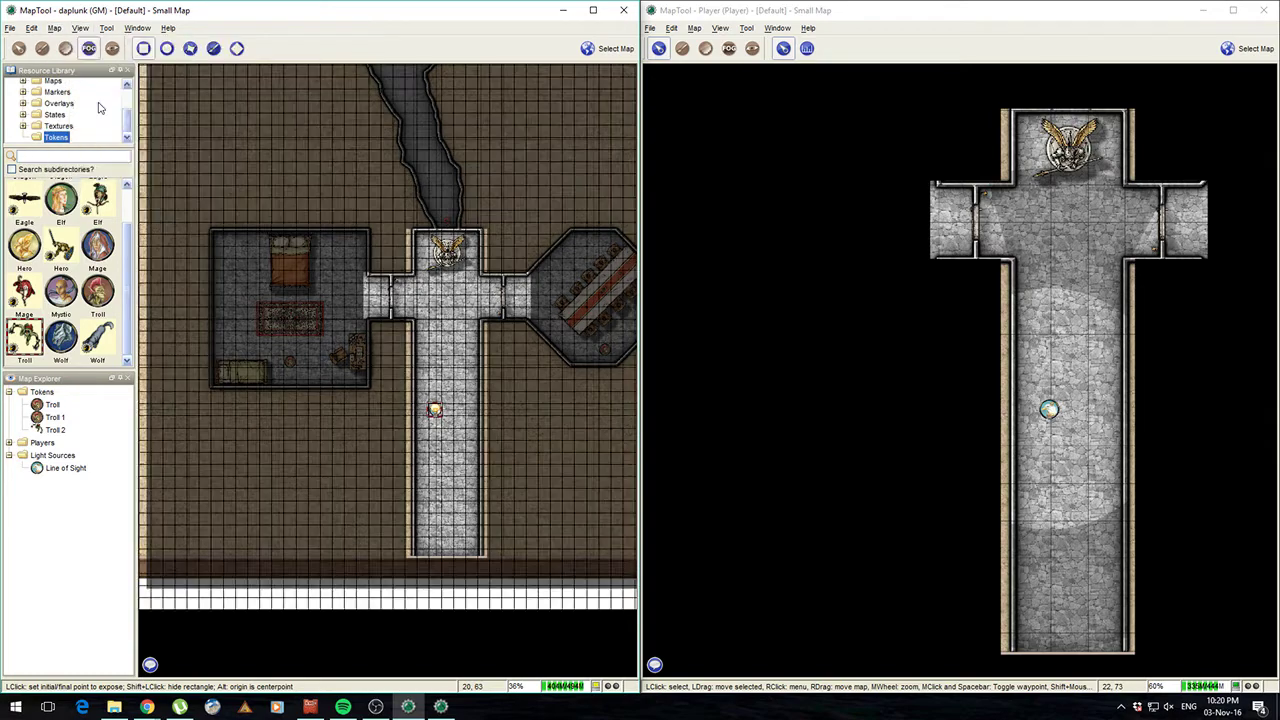
left_click(694, 28)
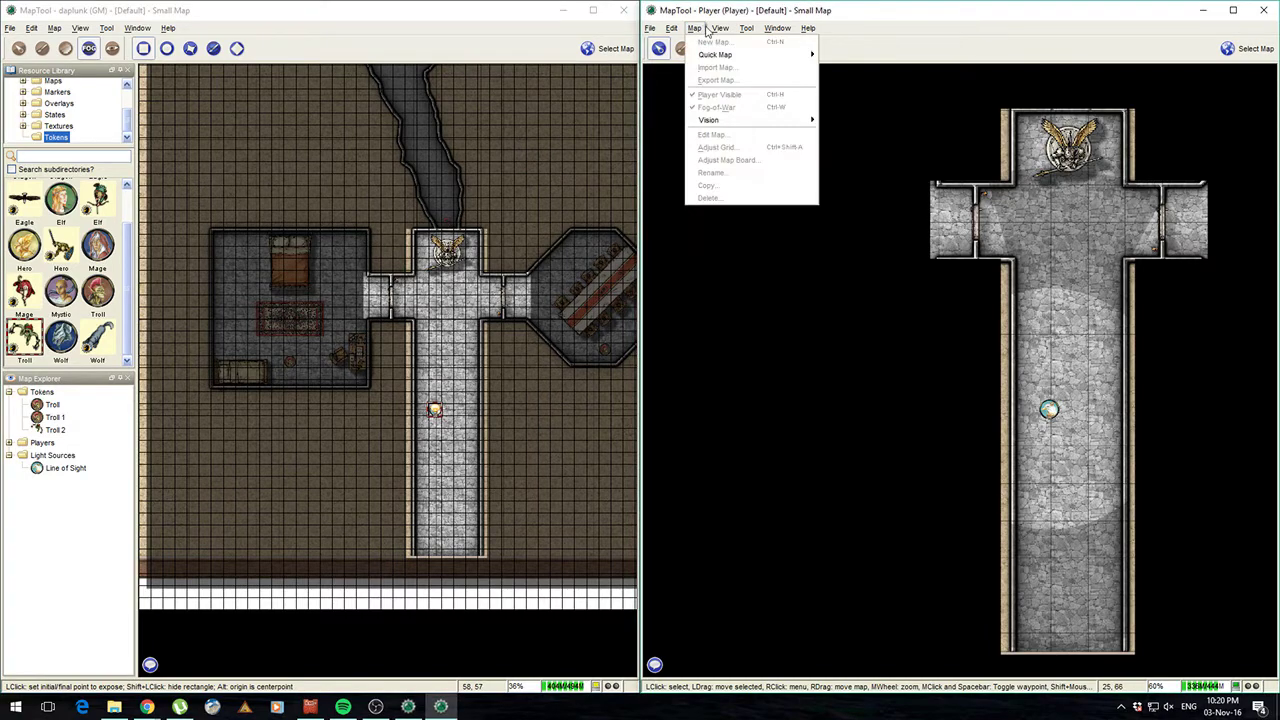
left_click(720, 28)
left_click(763, 111)
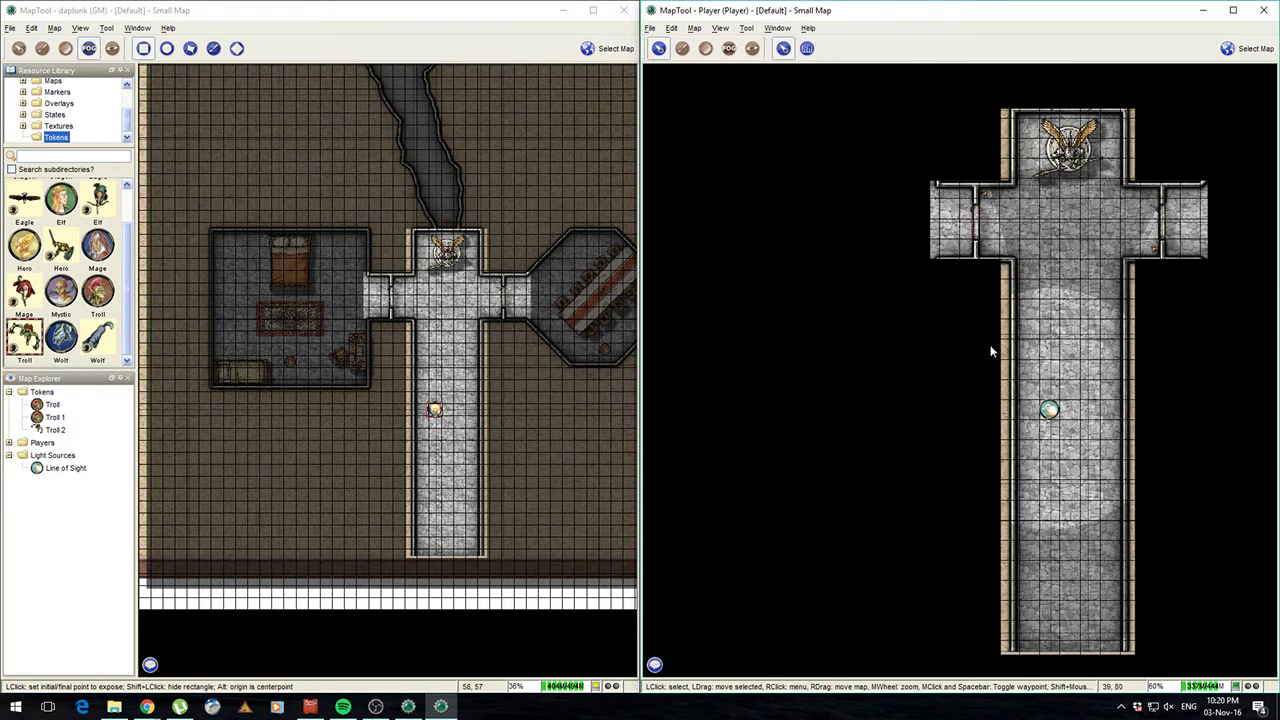
left_click_drag(1082, 384, 946, 371)
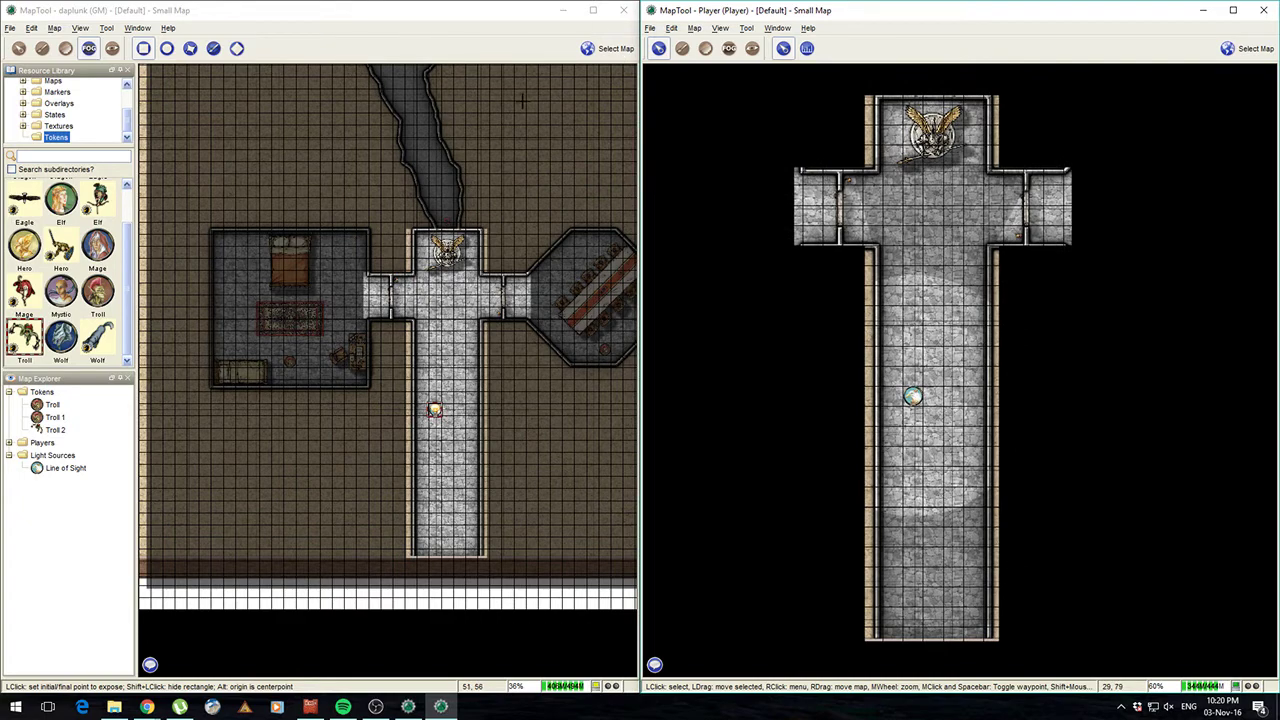
- Adjust the map's grid in the GM instance, scaling its size up to 61 and back down to 51
scroll(437, 323, "up", 5)
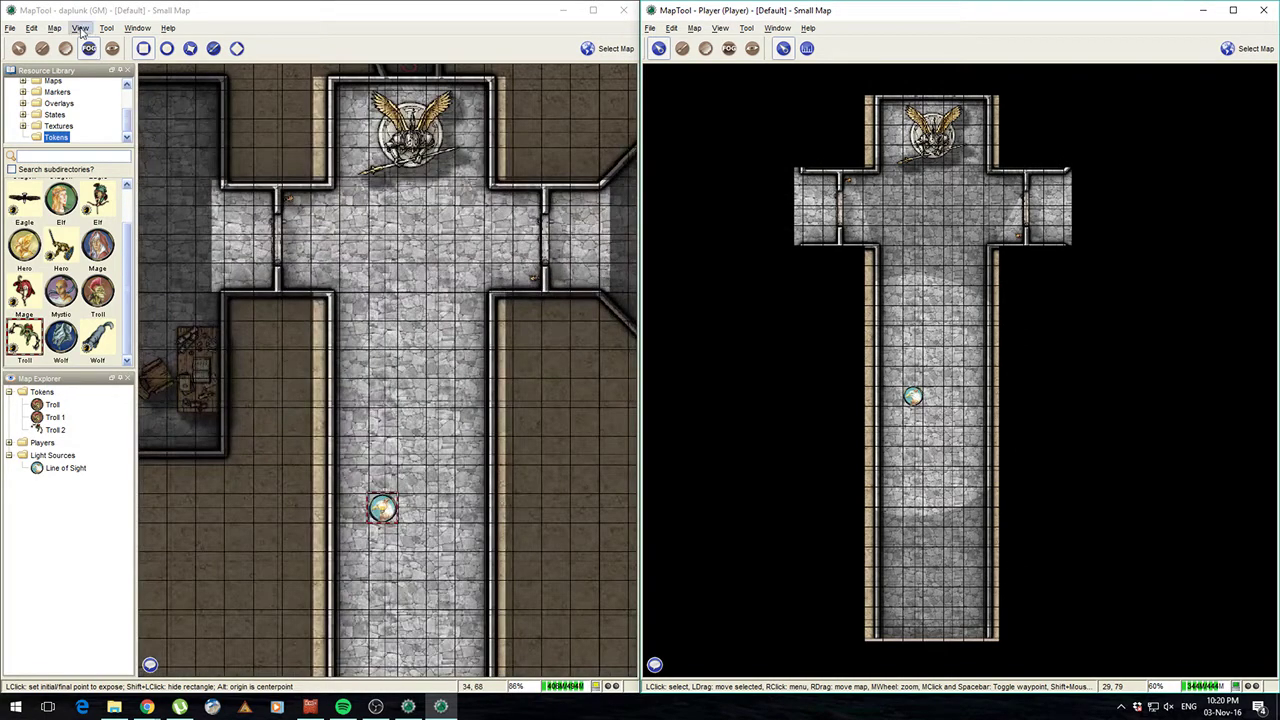
left_click(80, 28)
mouse_move(34, 28)
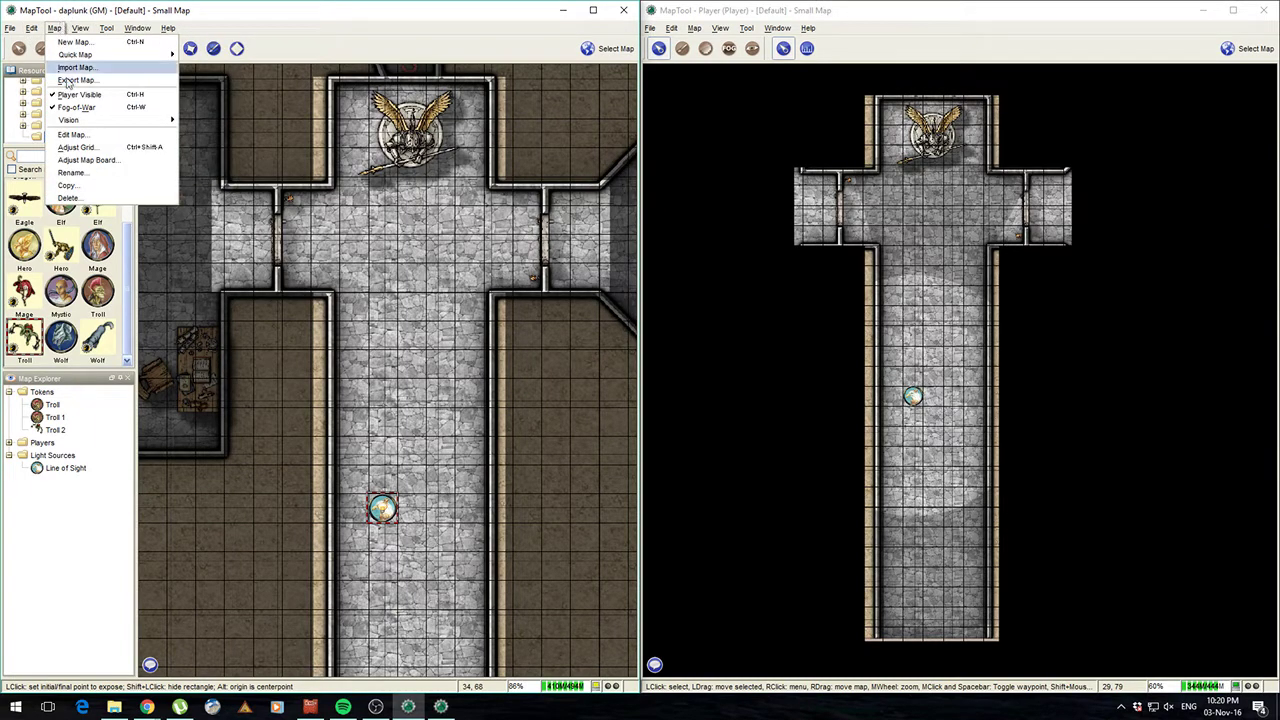
left_click(76, 147)
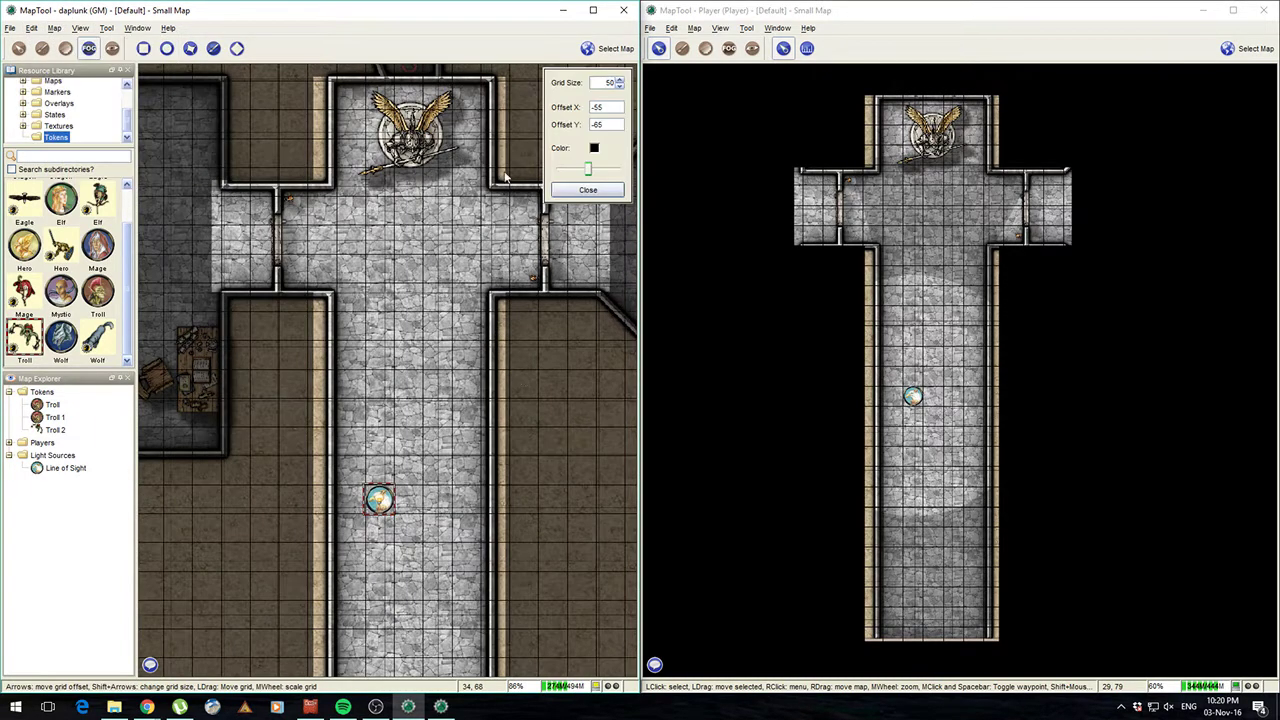
scroll(434, 370, "up", 20)
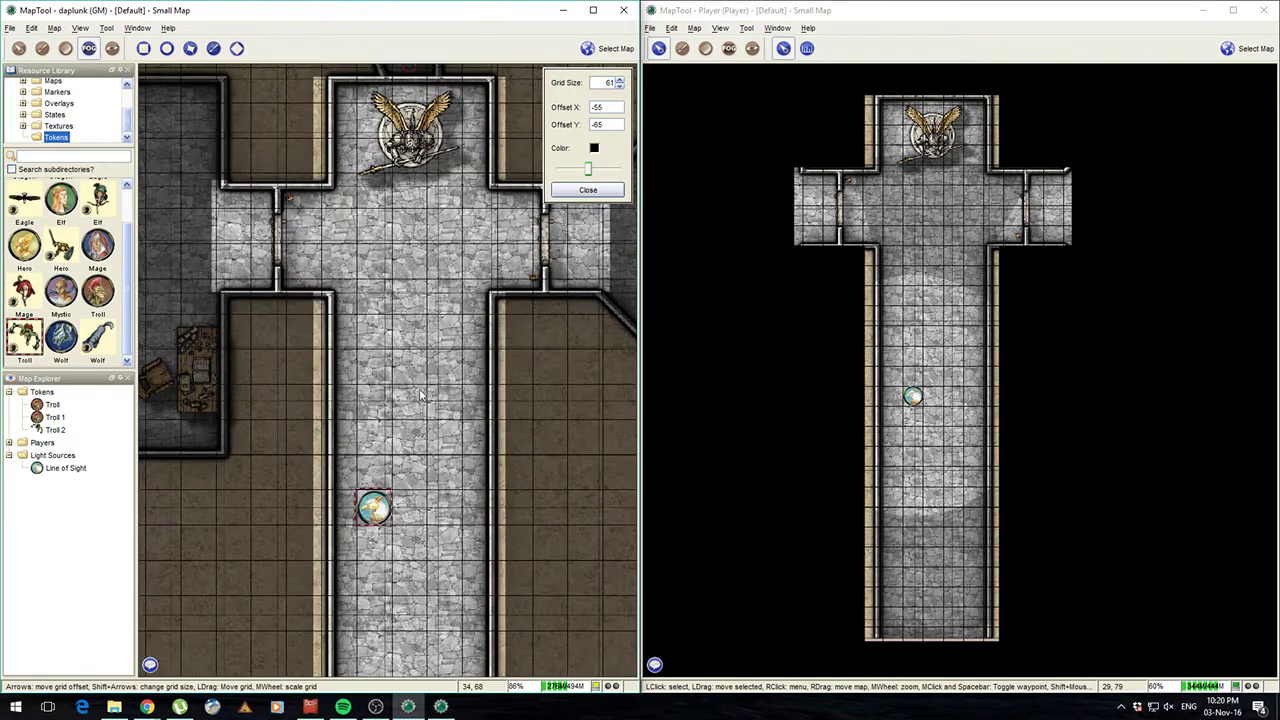
scroll(415, 400, "down", 20)
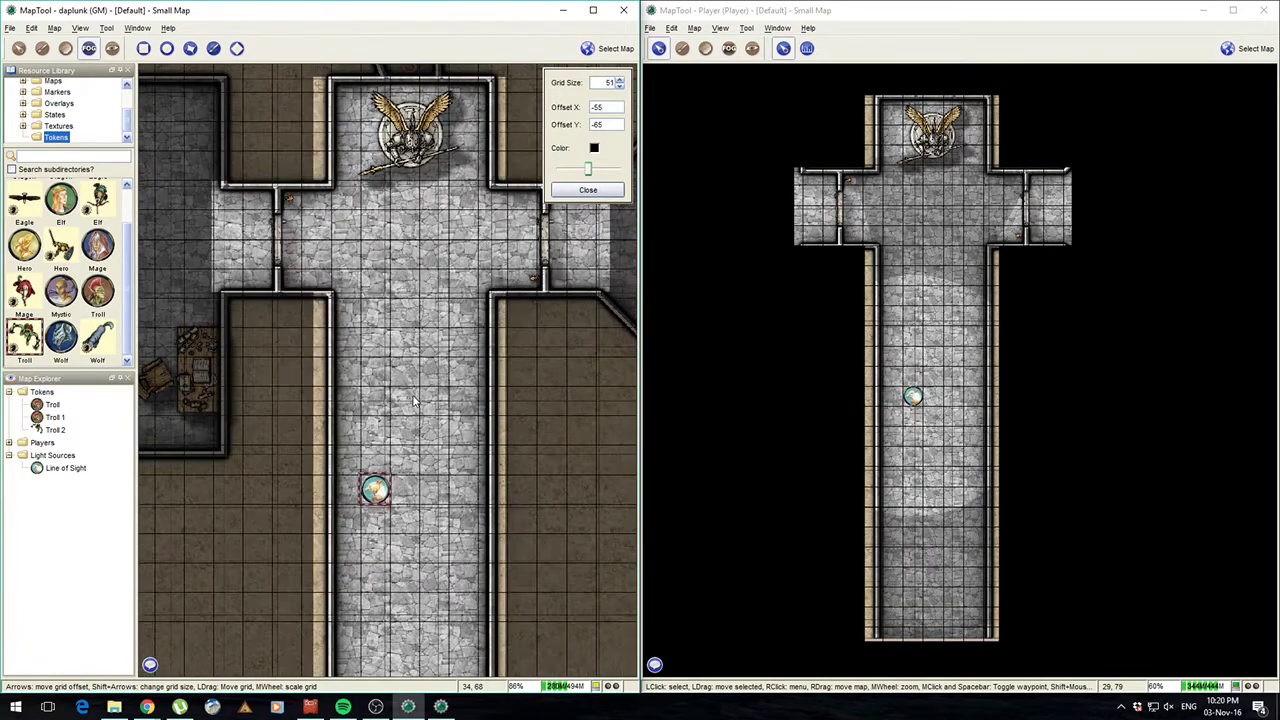
left_click(600, 192)
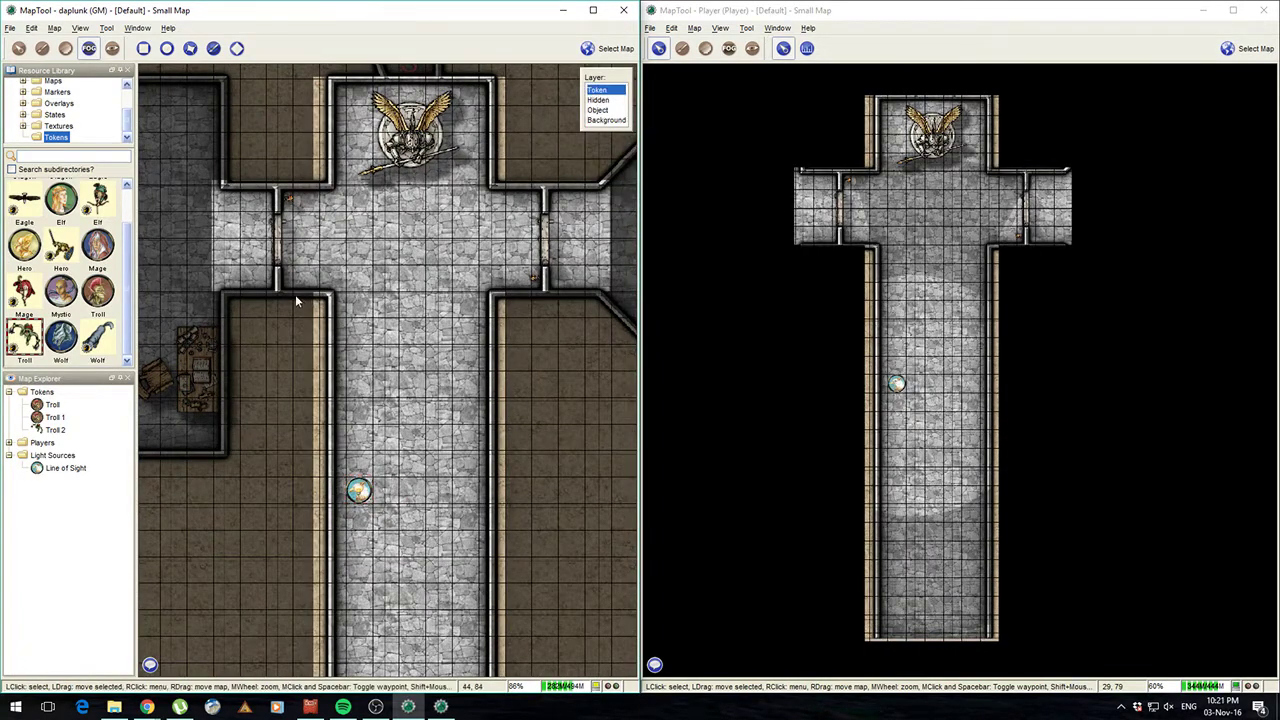
- Hide the grid in both the GM and the Player instance
scroll(300, 300, "down", 2)
left_click(64, 29)
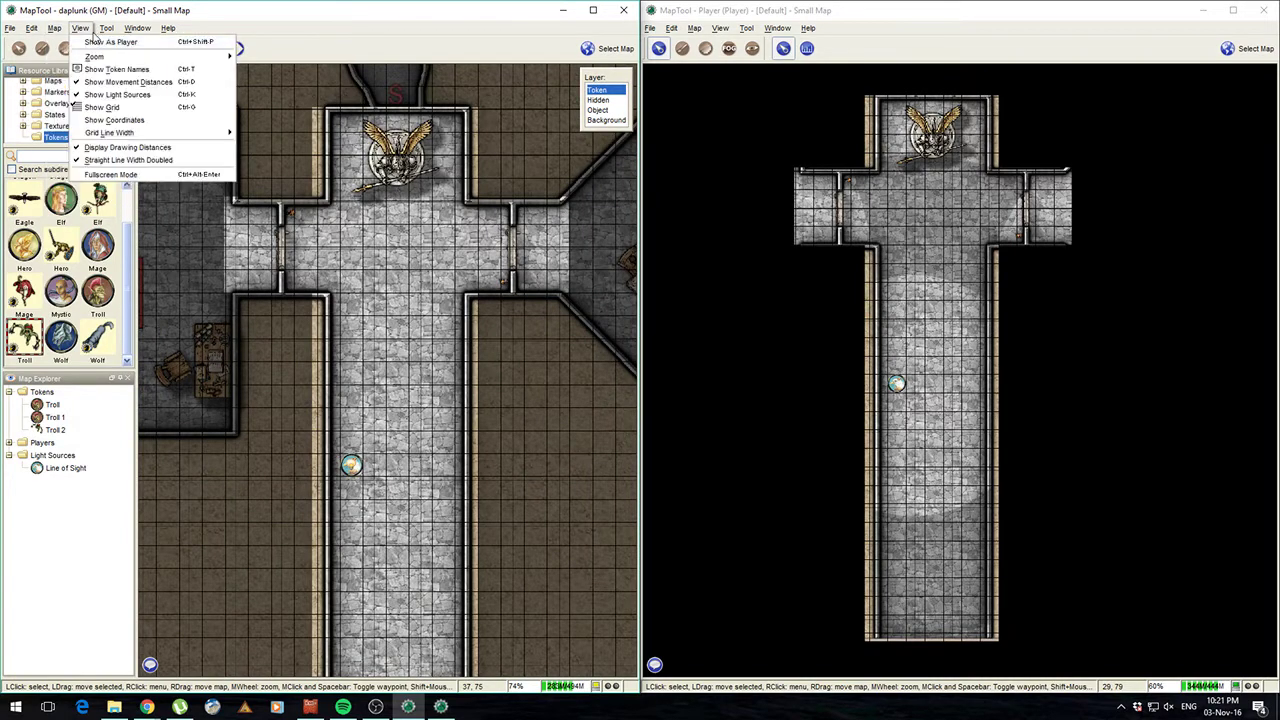
left_click(110, 127)
scroll(380, 362, "up", 6)
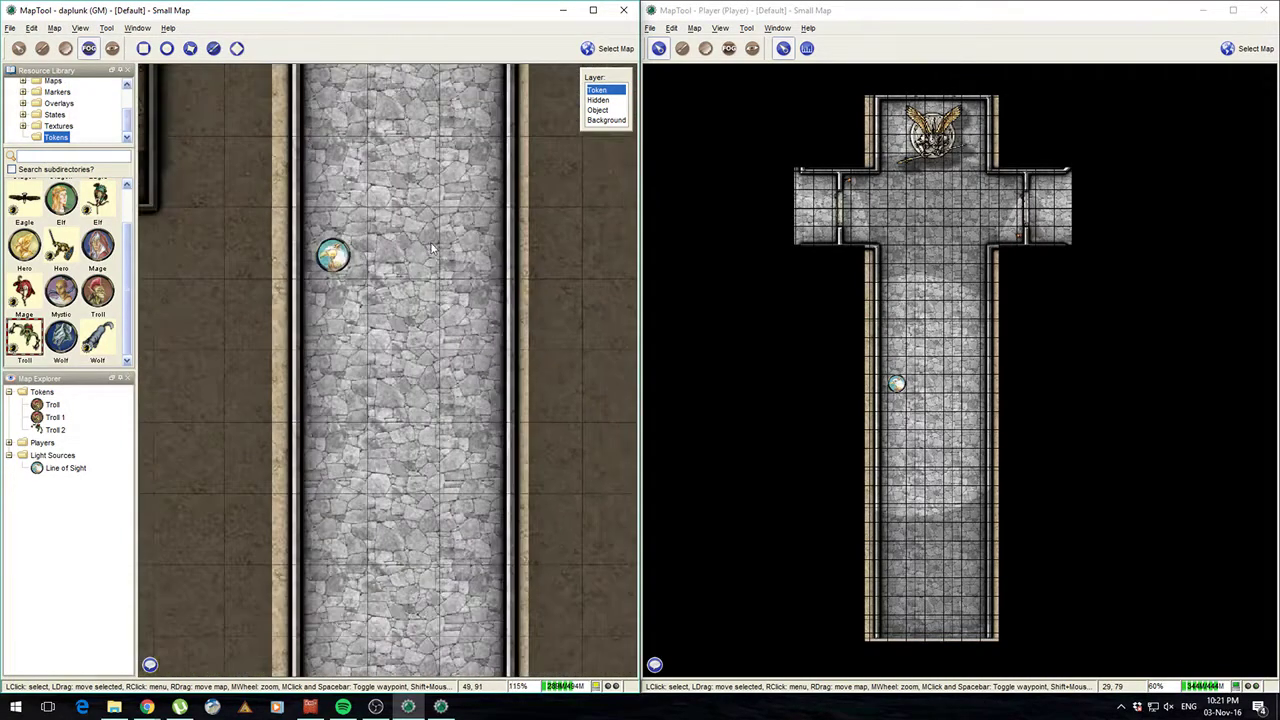
scroll(432, 248, "down", 2)
scroll(448, 245, "up", 1)
left_click(694, 27)
mouse_move(729, 123)
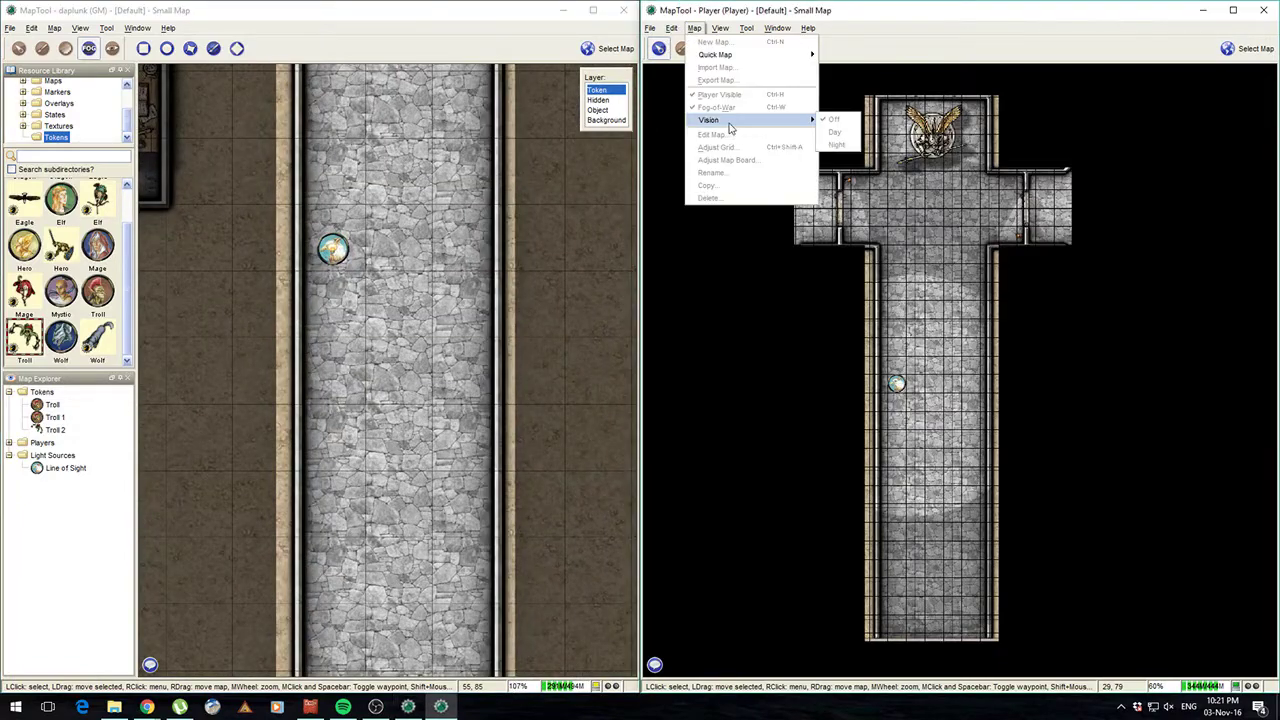
left_click(720, 162)
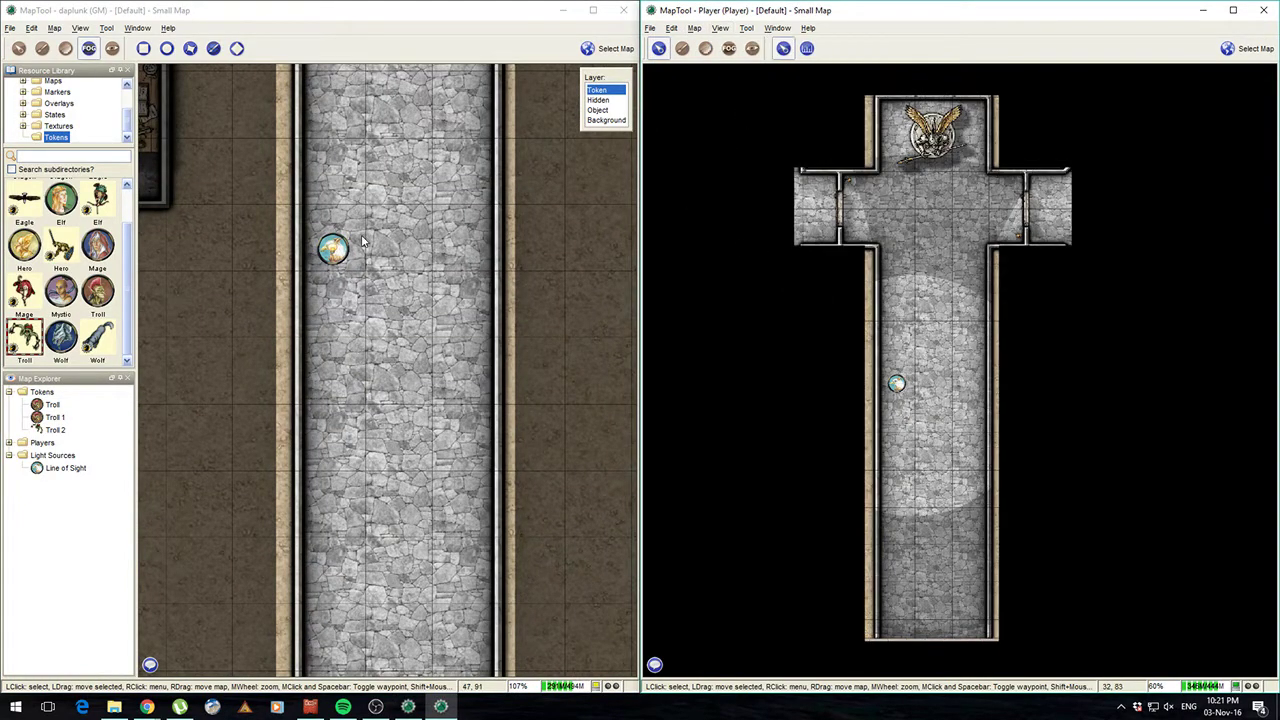
scroll(385, 256, "down", 9)
left_click_drag(423, 146, 521, 518)
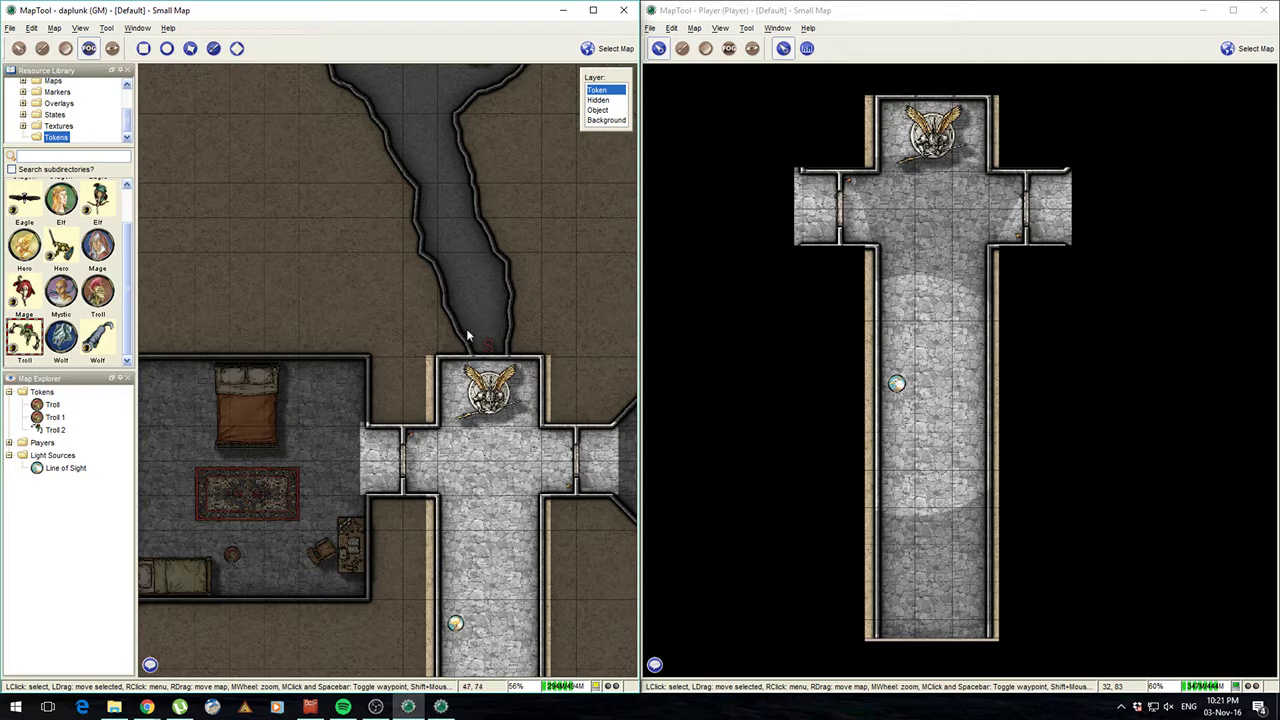
left_click_drag(521, 512, 441, 311)
mouse_move(903, 405)
left_mouse_down()
mouse_move(1061, 374)
mouse_move(911, 316)
mouse_move(910, 425)
left_mouse_up()
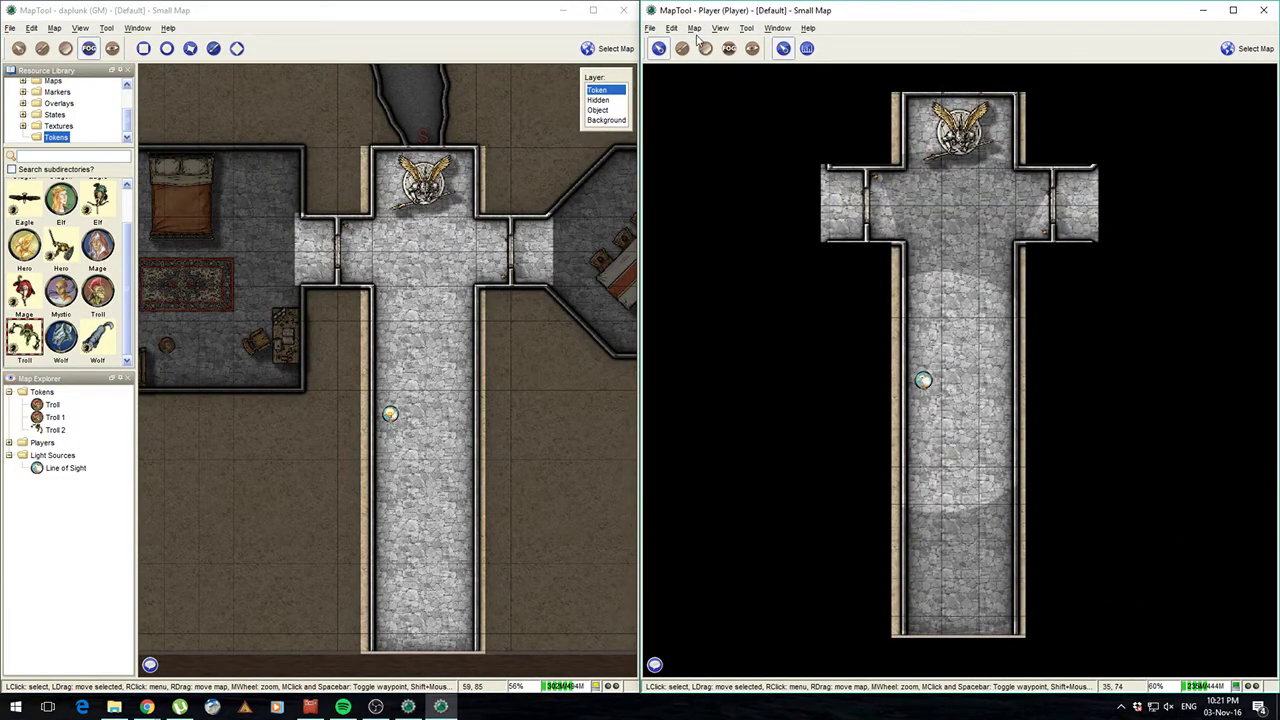
left_click(670, 28)
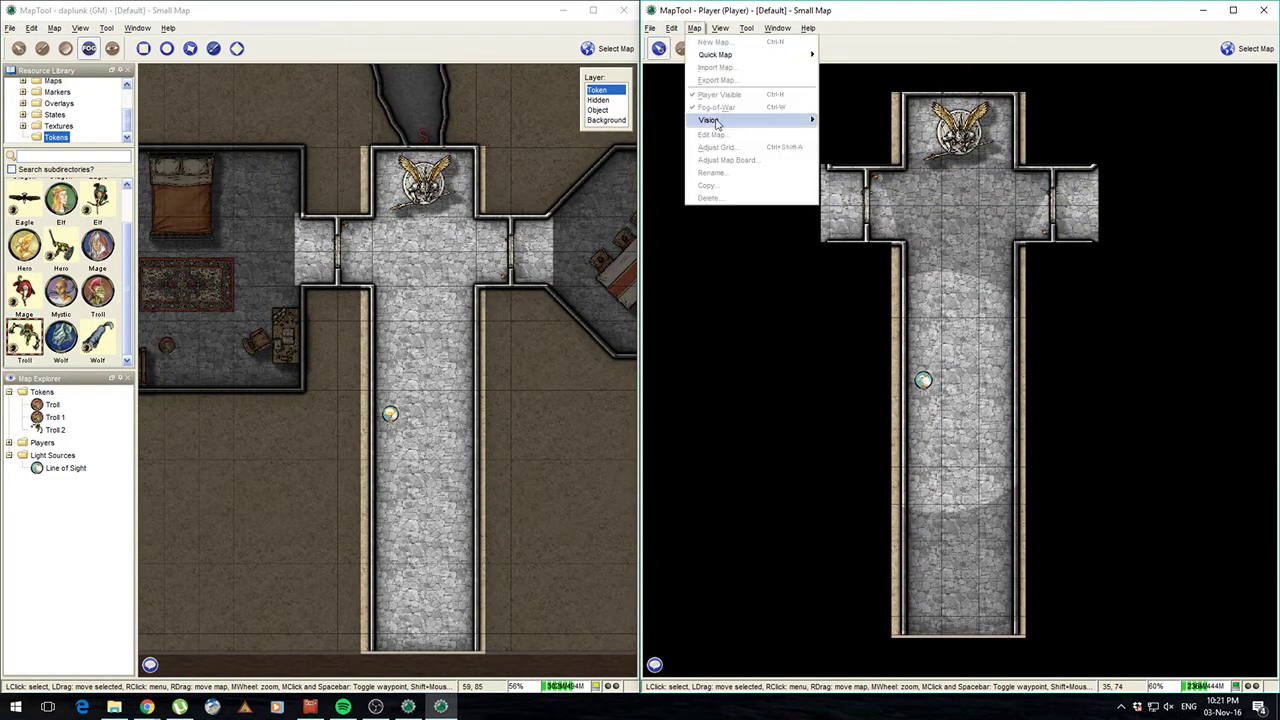
left_click(995, 323)
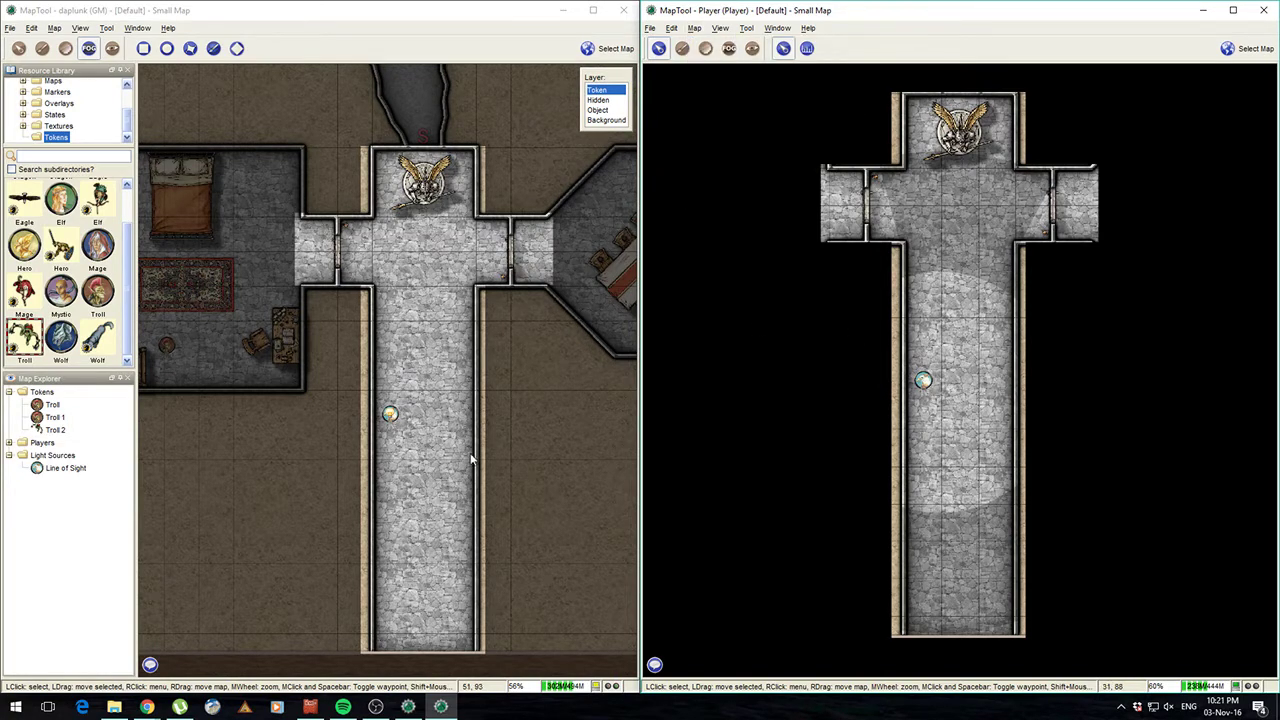
- Move the Line of Sight token to the corridor's southern part and delete it from the map
left_click(17, 52)
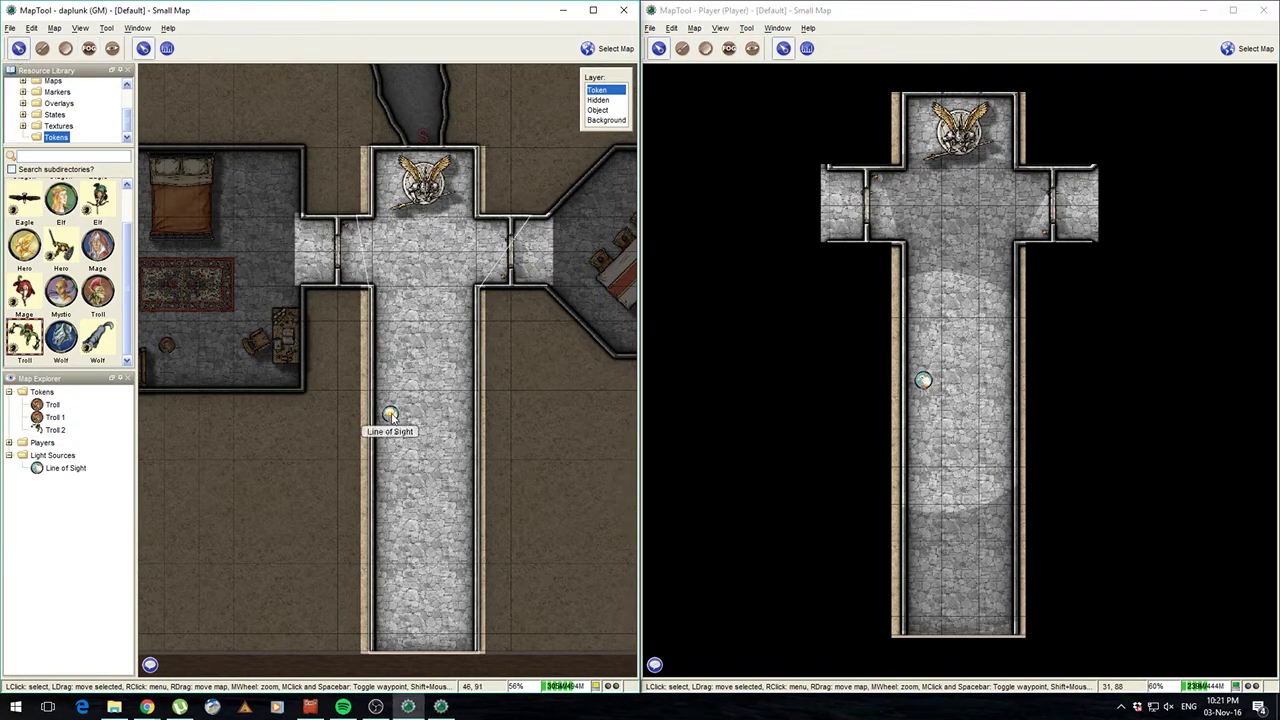
left_click_drag(391, 416, 447, 565)
right_click(447, 566)
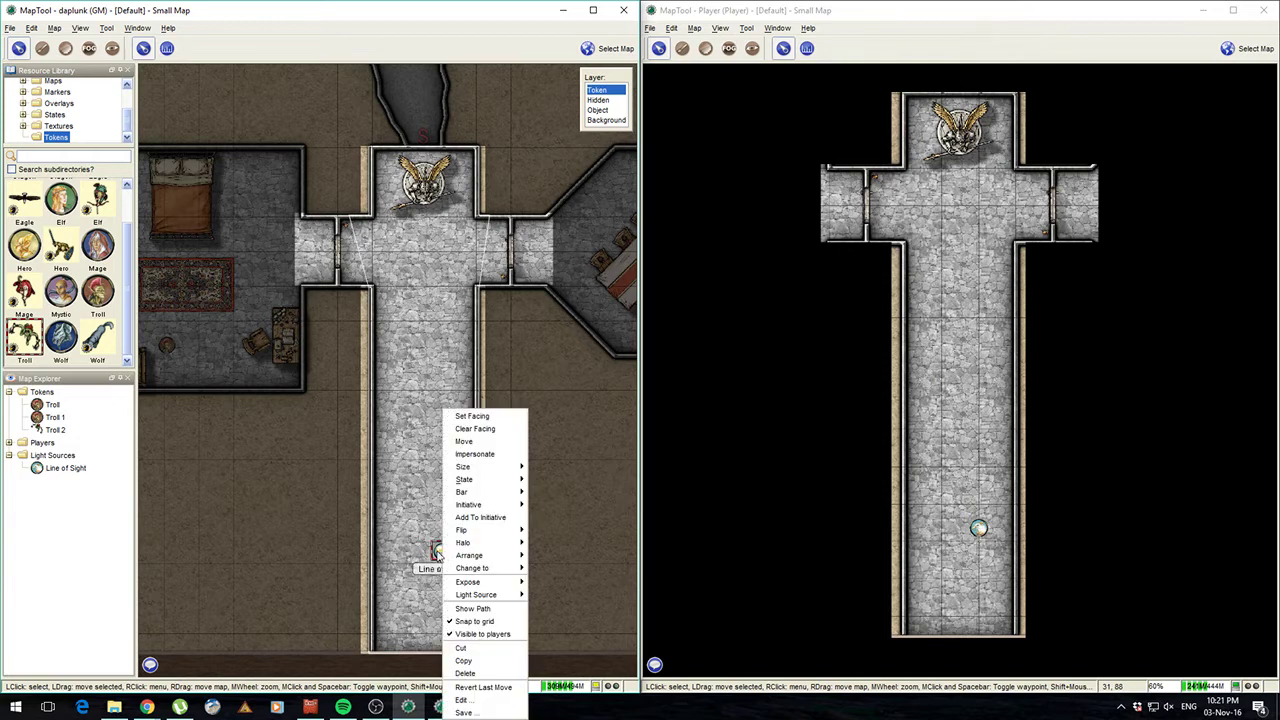
left_click(474, 674)
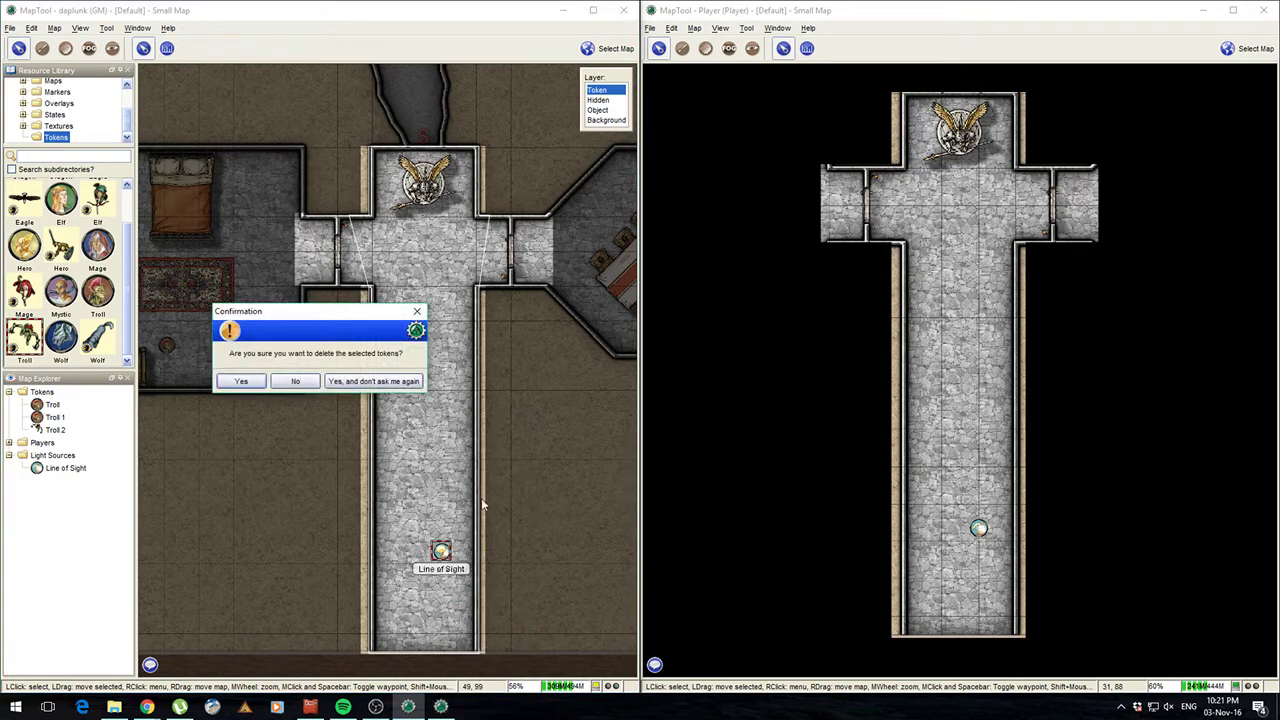
left_click(247, 386)
mouse_move(408, 405)
left_mouse_down()
mouse_move(451, 388)
mouse_move(404, 401)
left_mouse_up()
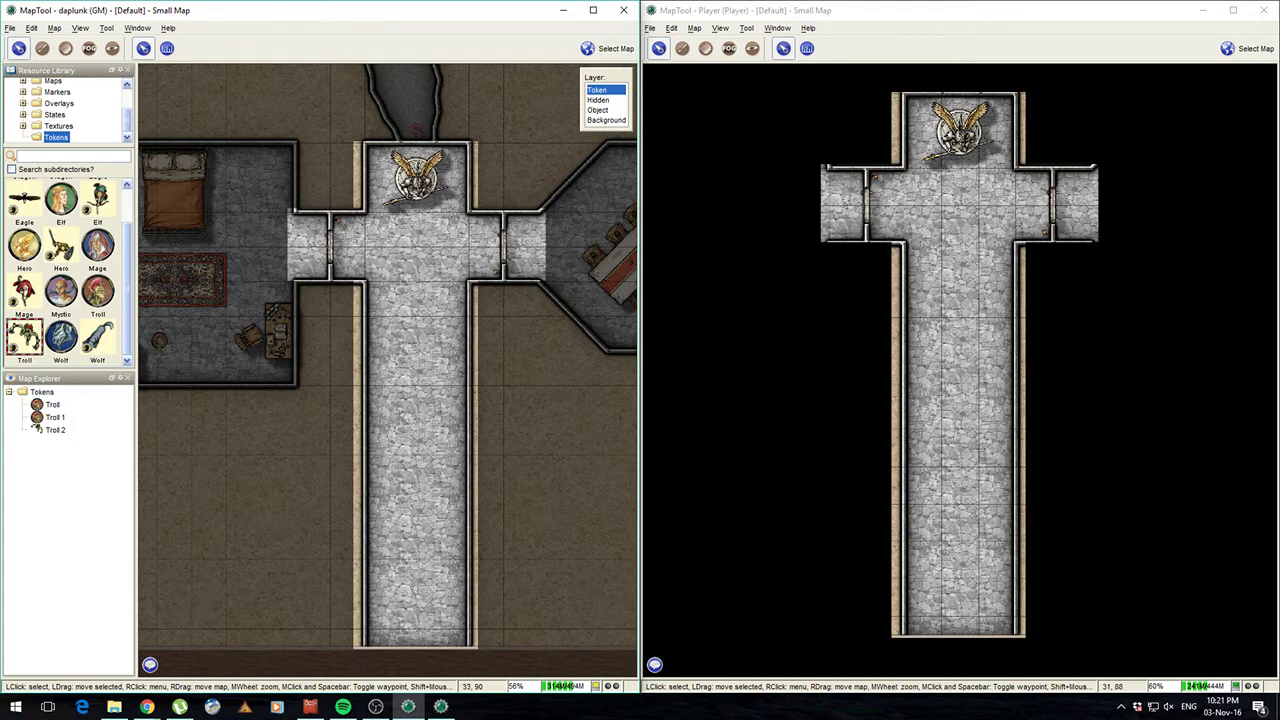
key("alt+Tab")
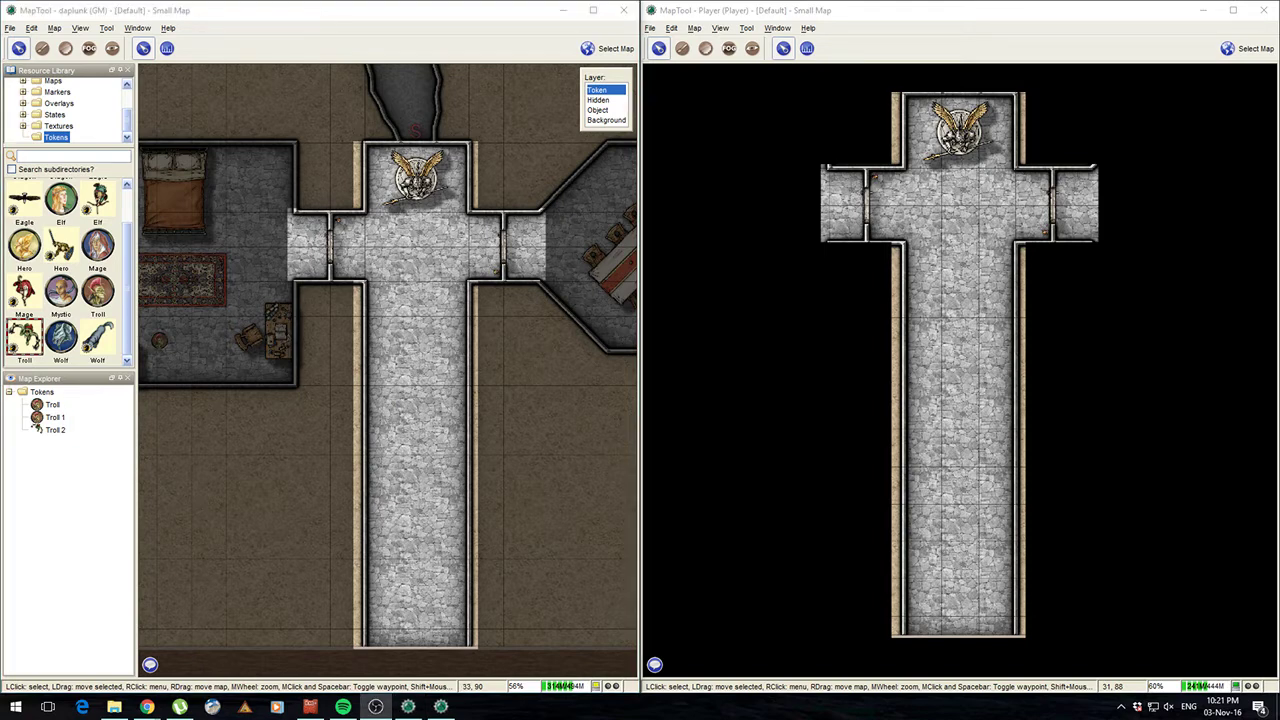